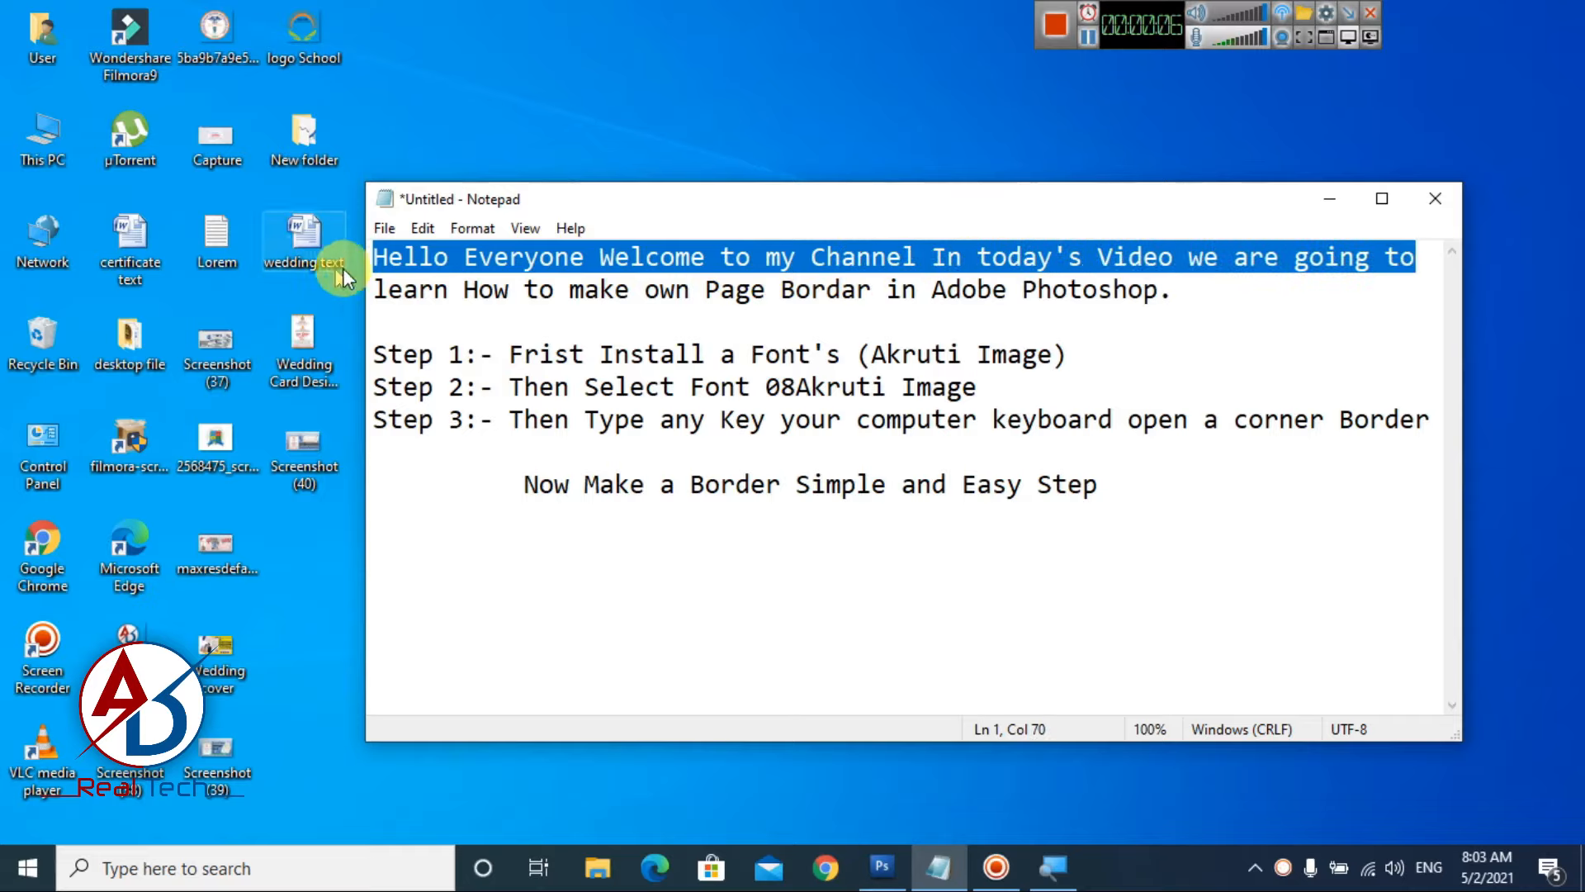
- Read through the note's introduction and its three steps for making a page border with the Akruti Image font
drag(376, 289, 1146, 289)
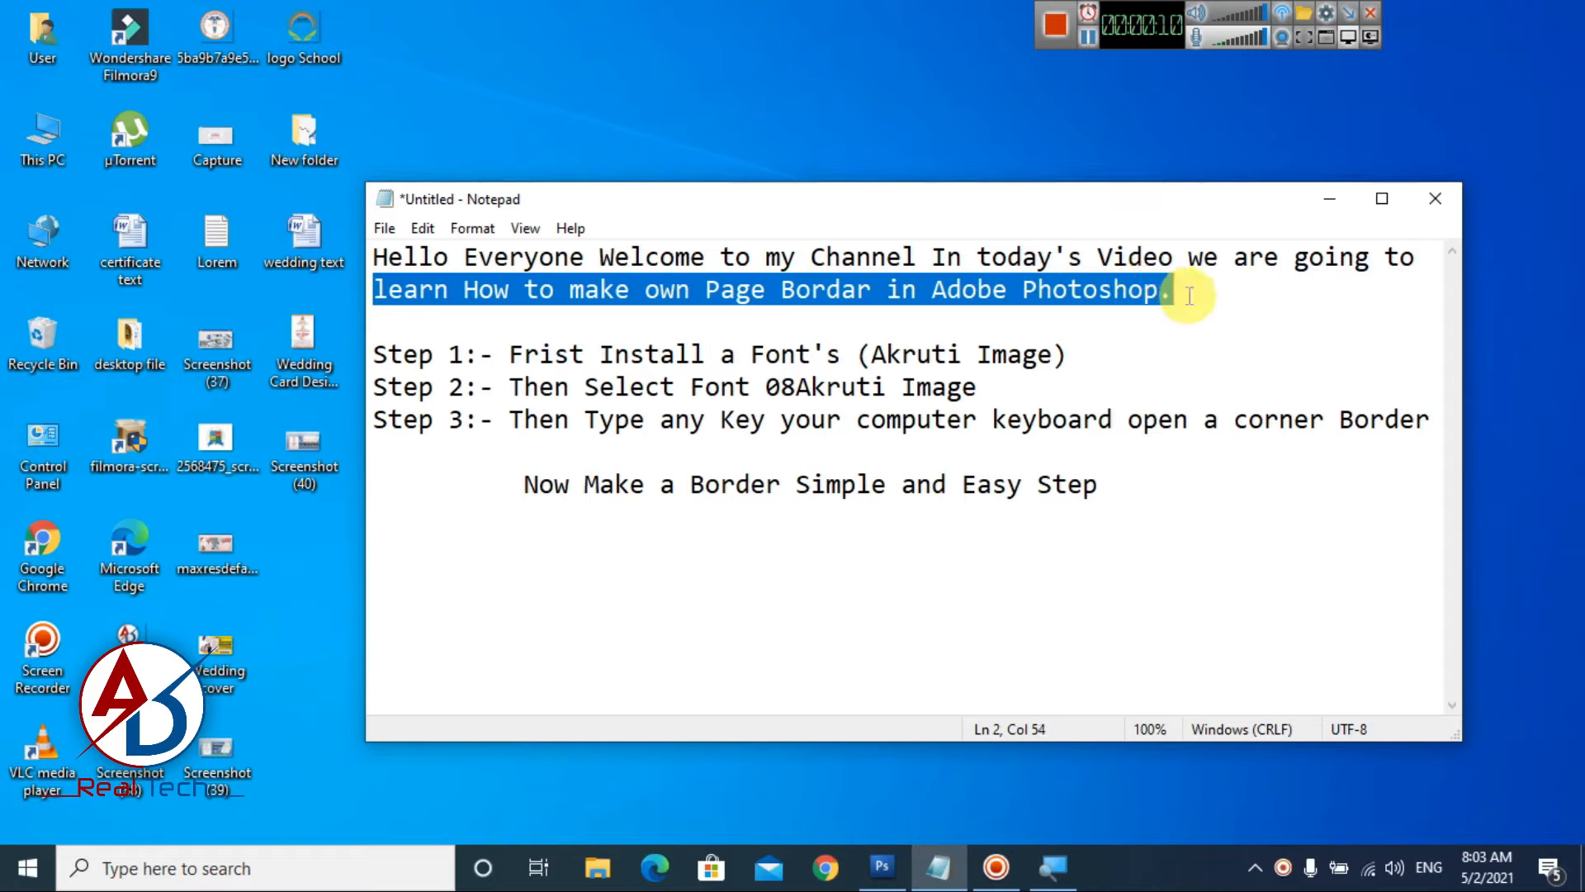
click(1203, 328)
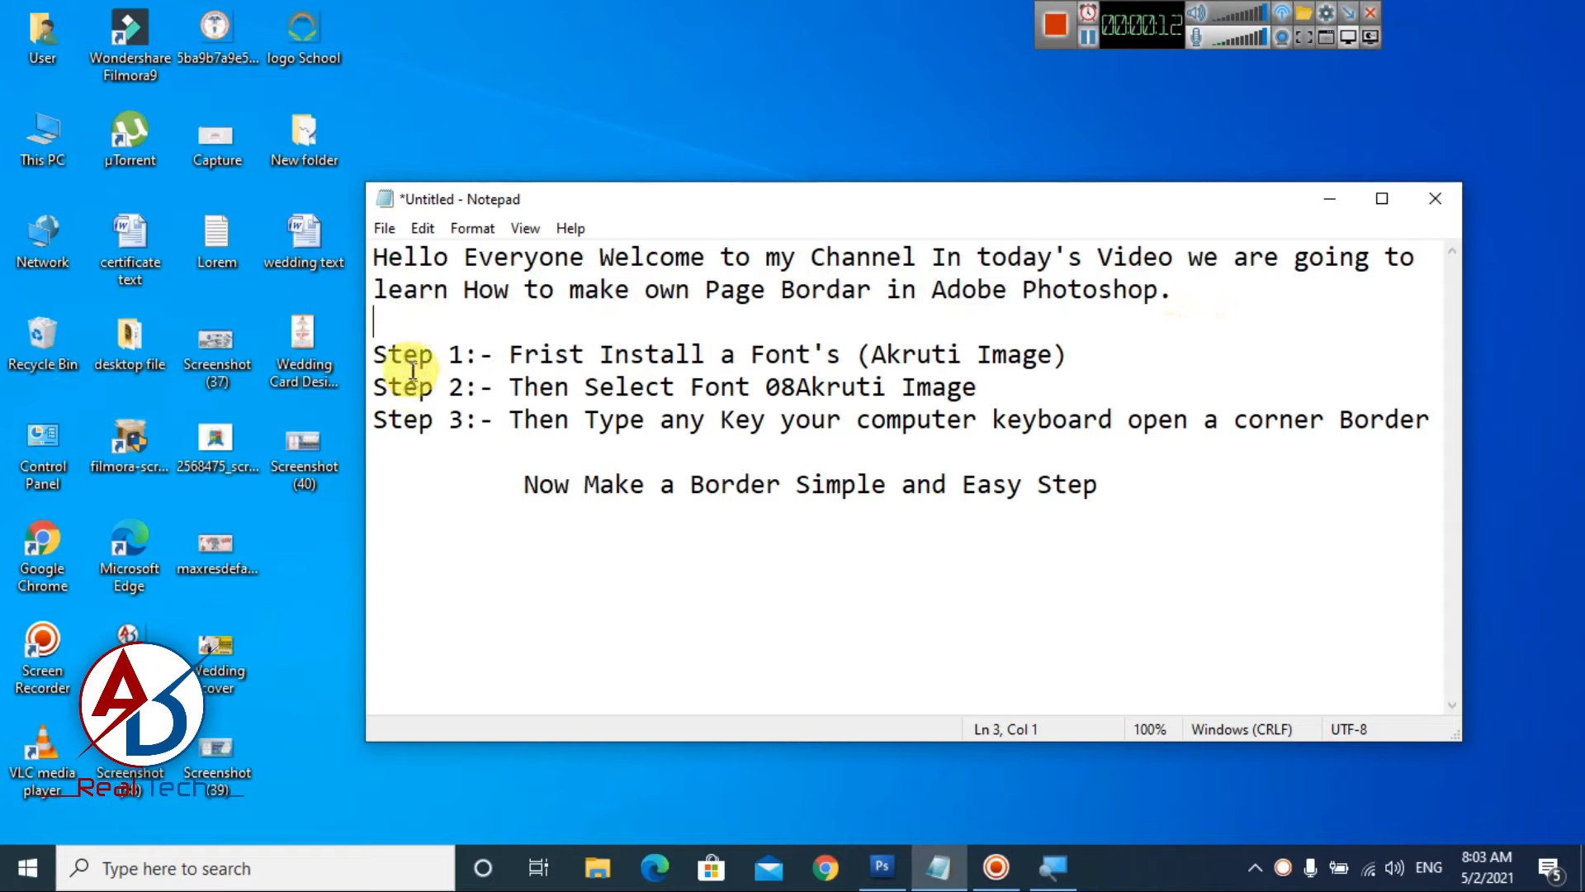
drag(375, 355, 1444, 414)
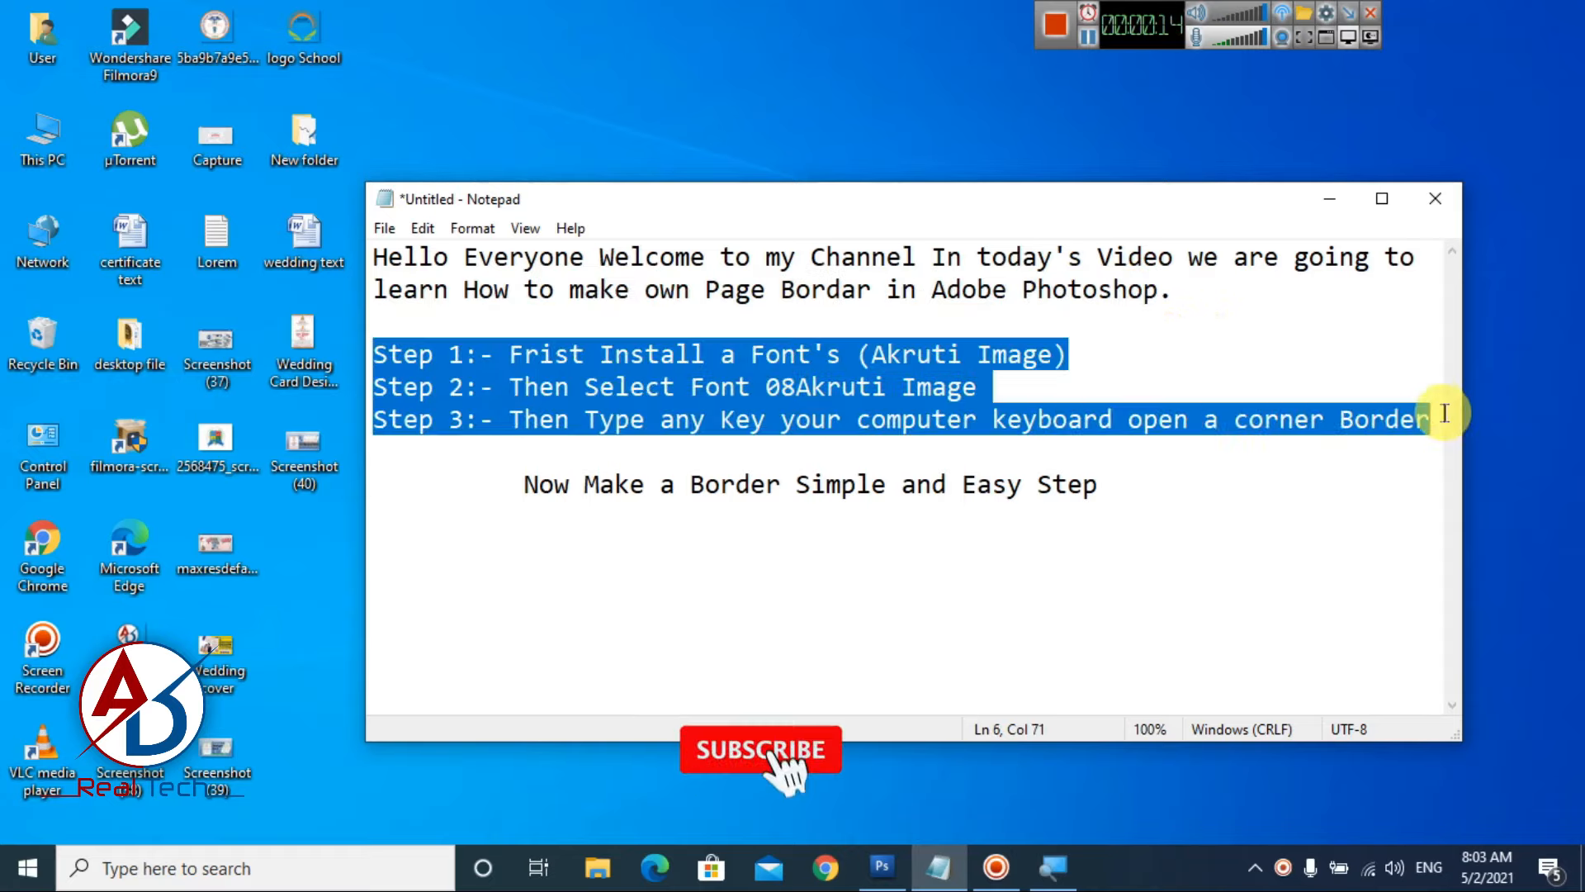
click(375, 353)
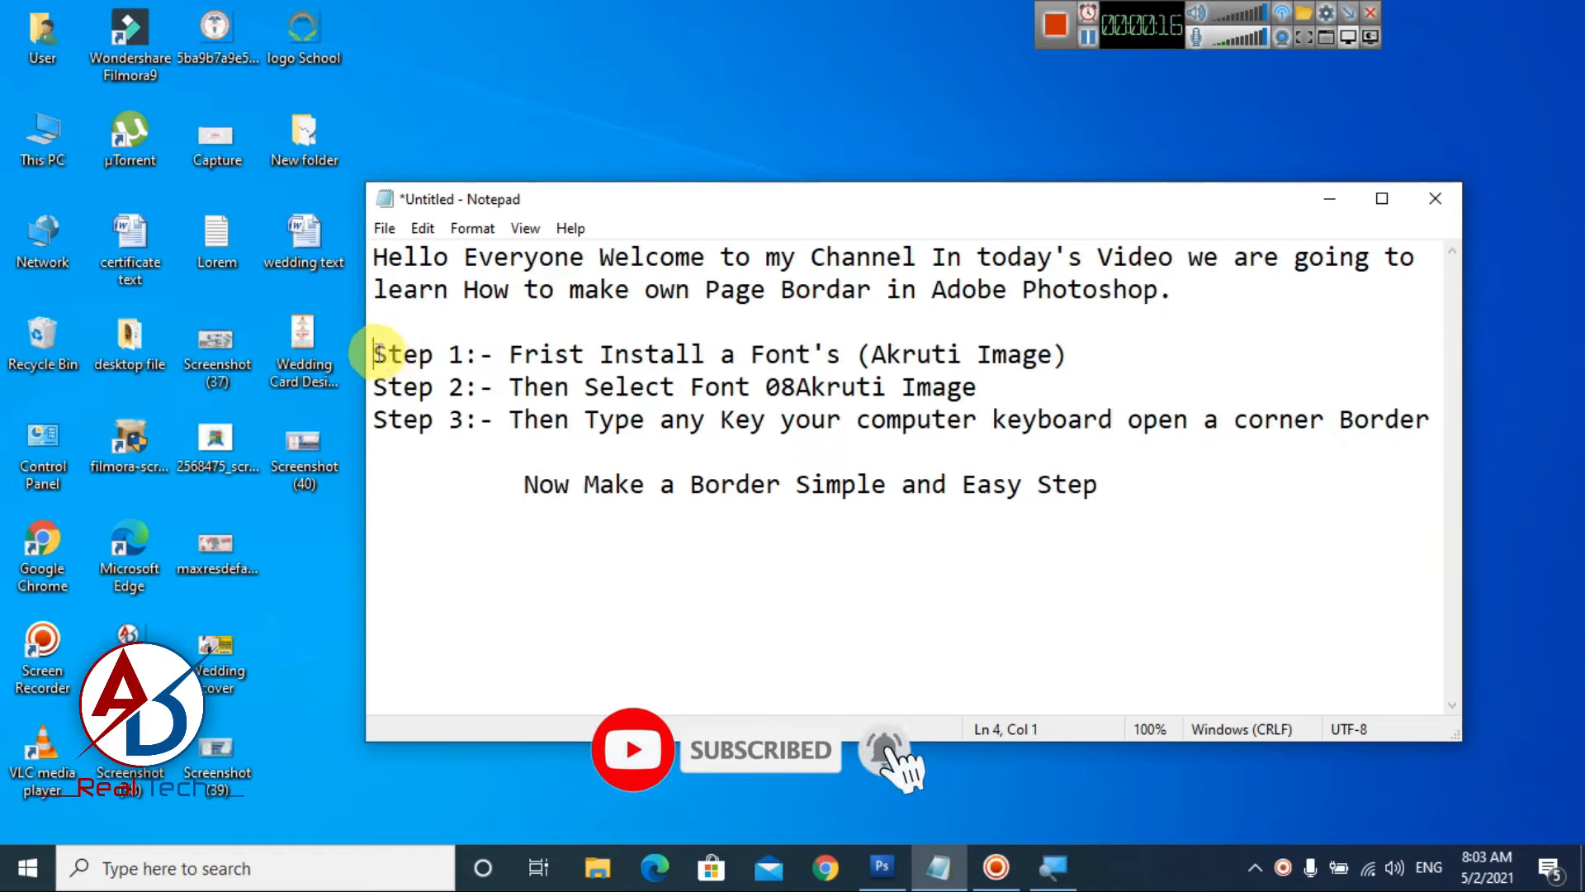
drag(376, 353, 1067, 352)
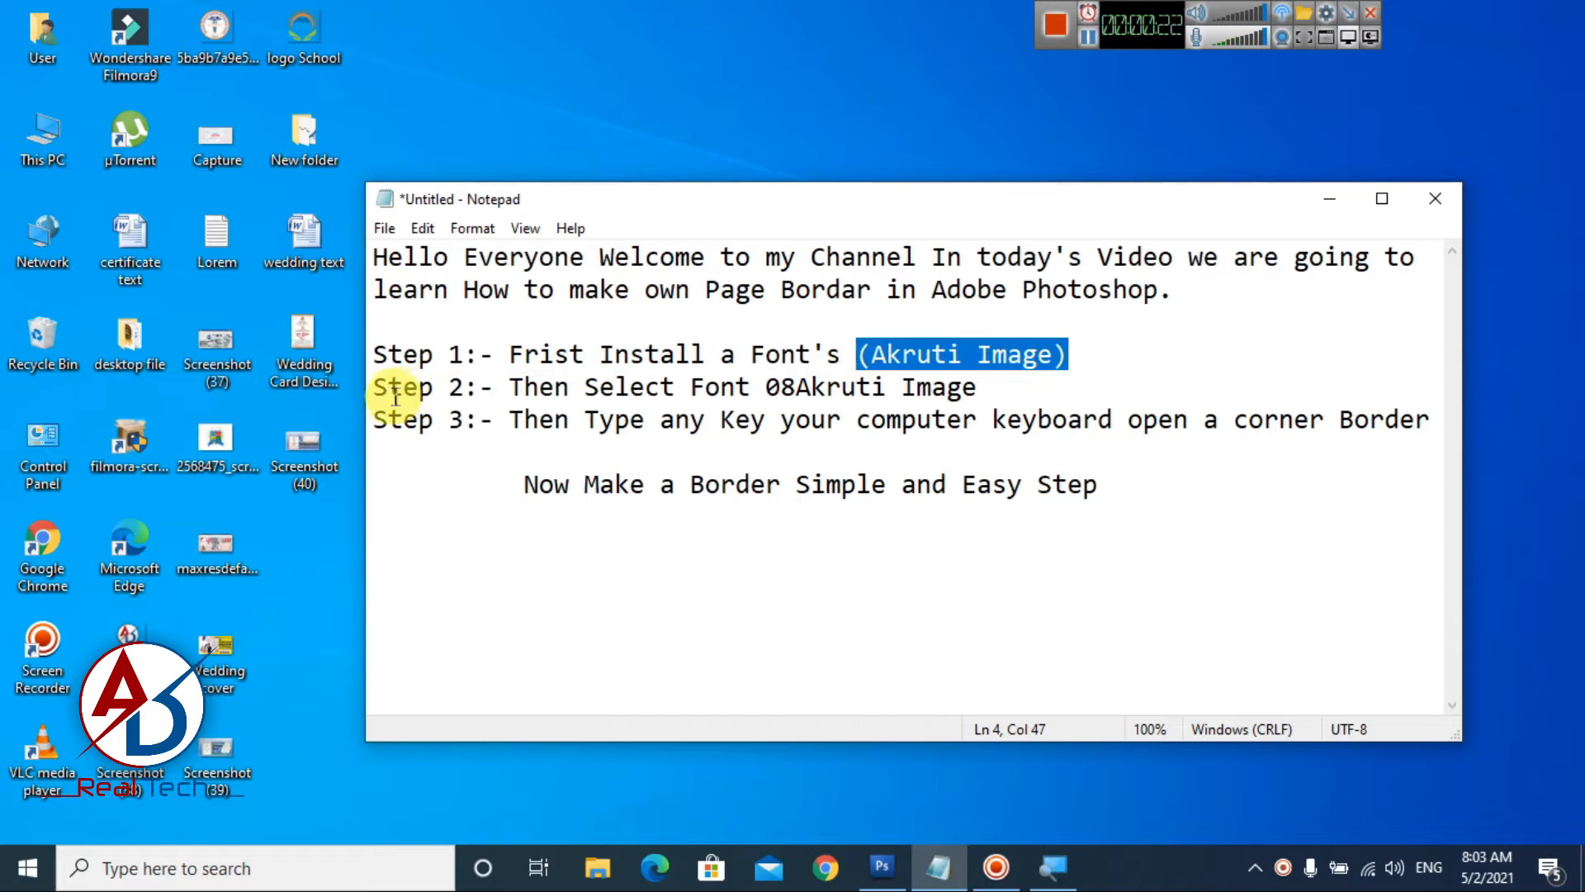
drag(374, 388, 960, 400)
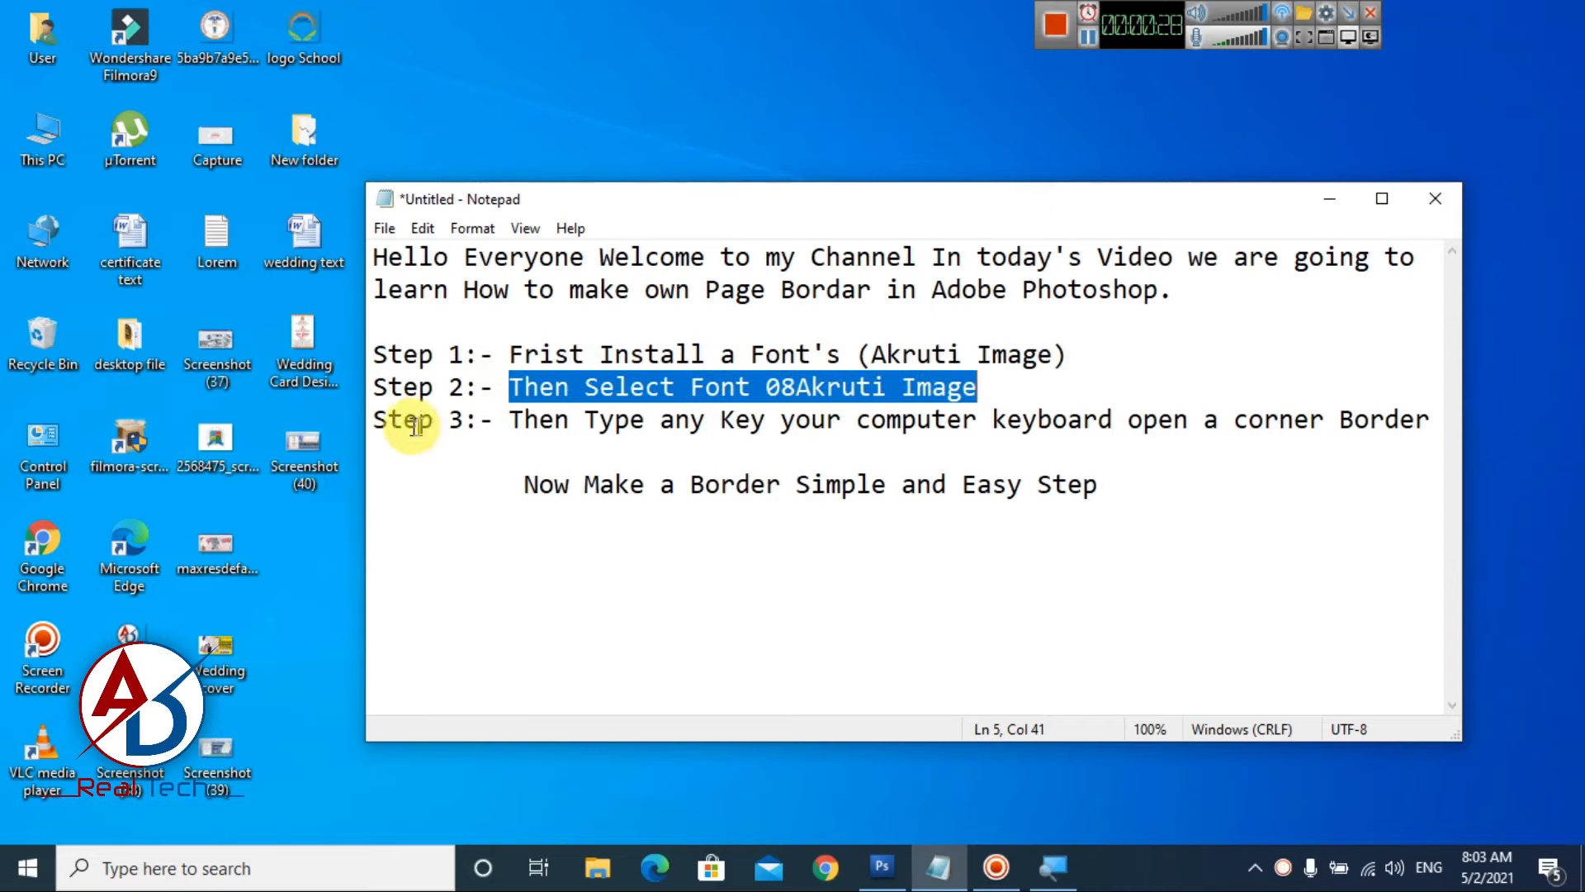
drag(378, 422, 662, 421)
drag(509, 421, 1348, 442)
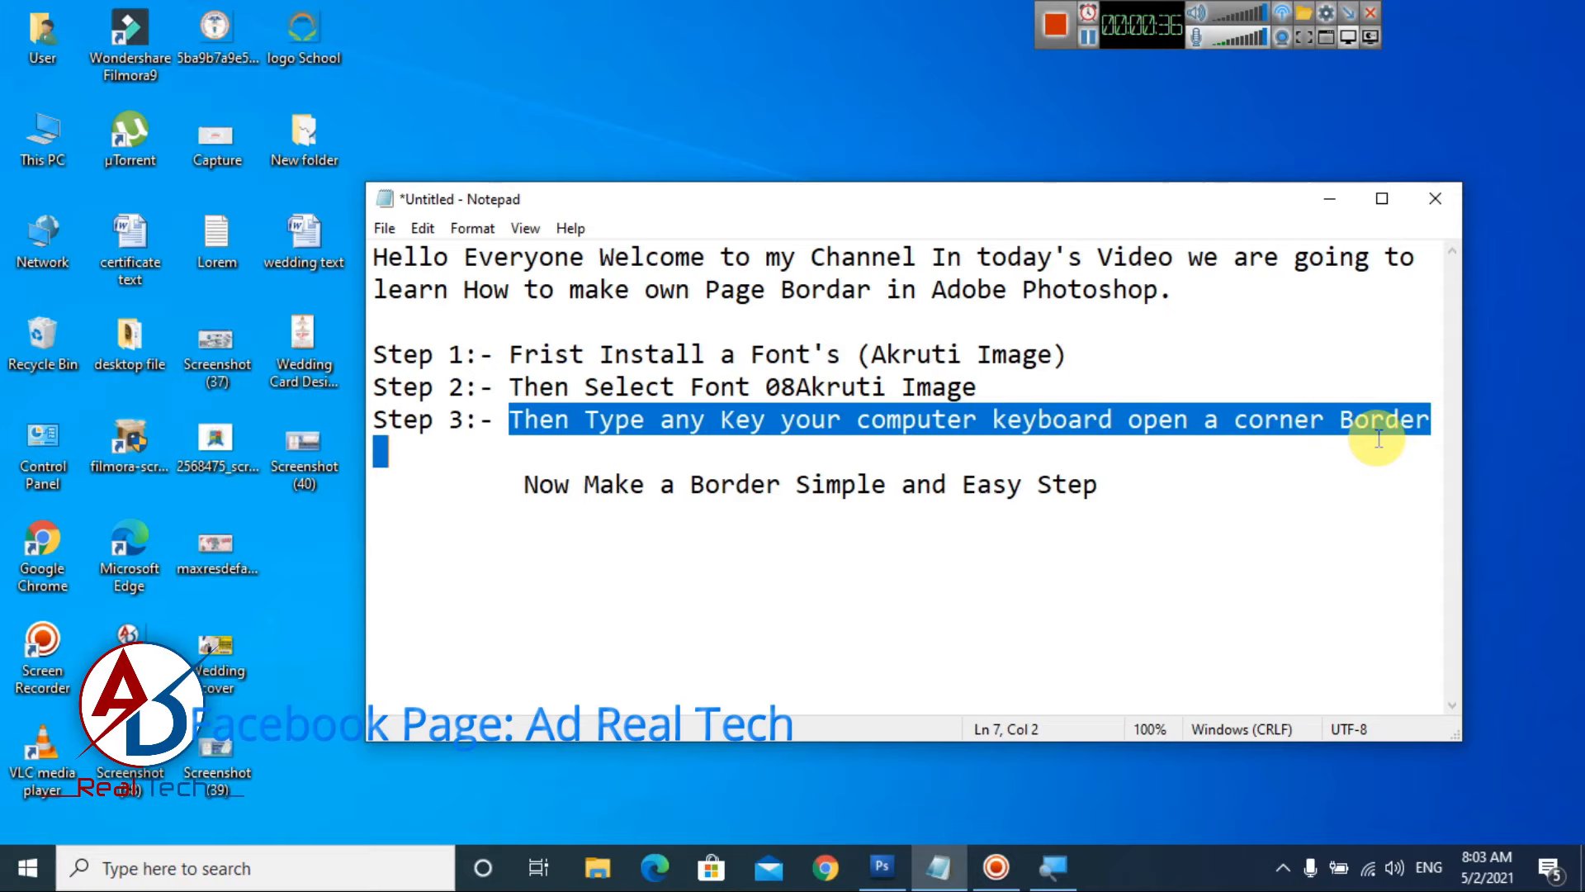
click(1261, 485)
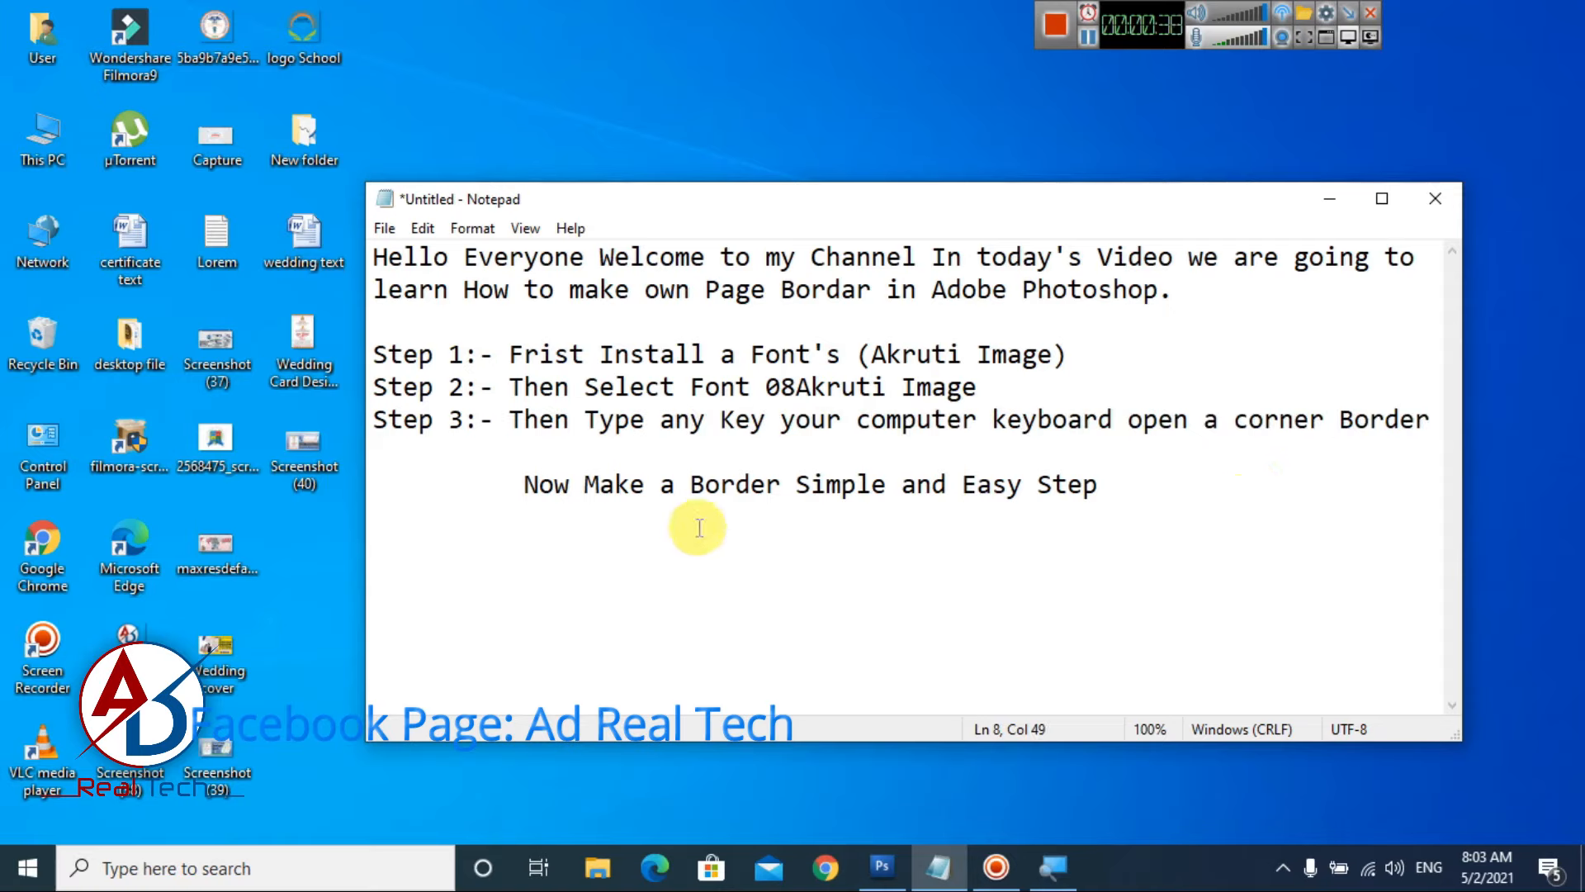
drag(526, 486, 1103, 507)
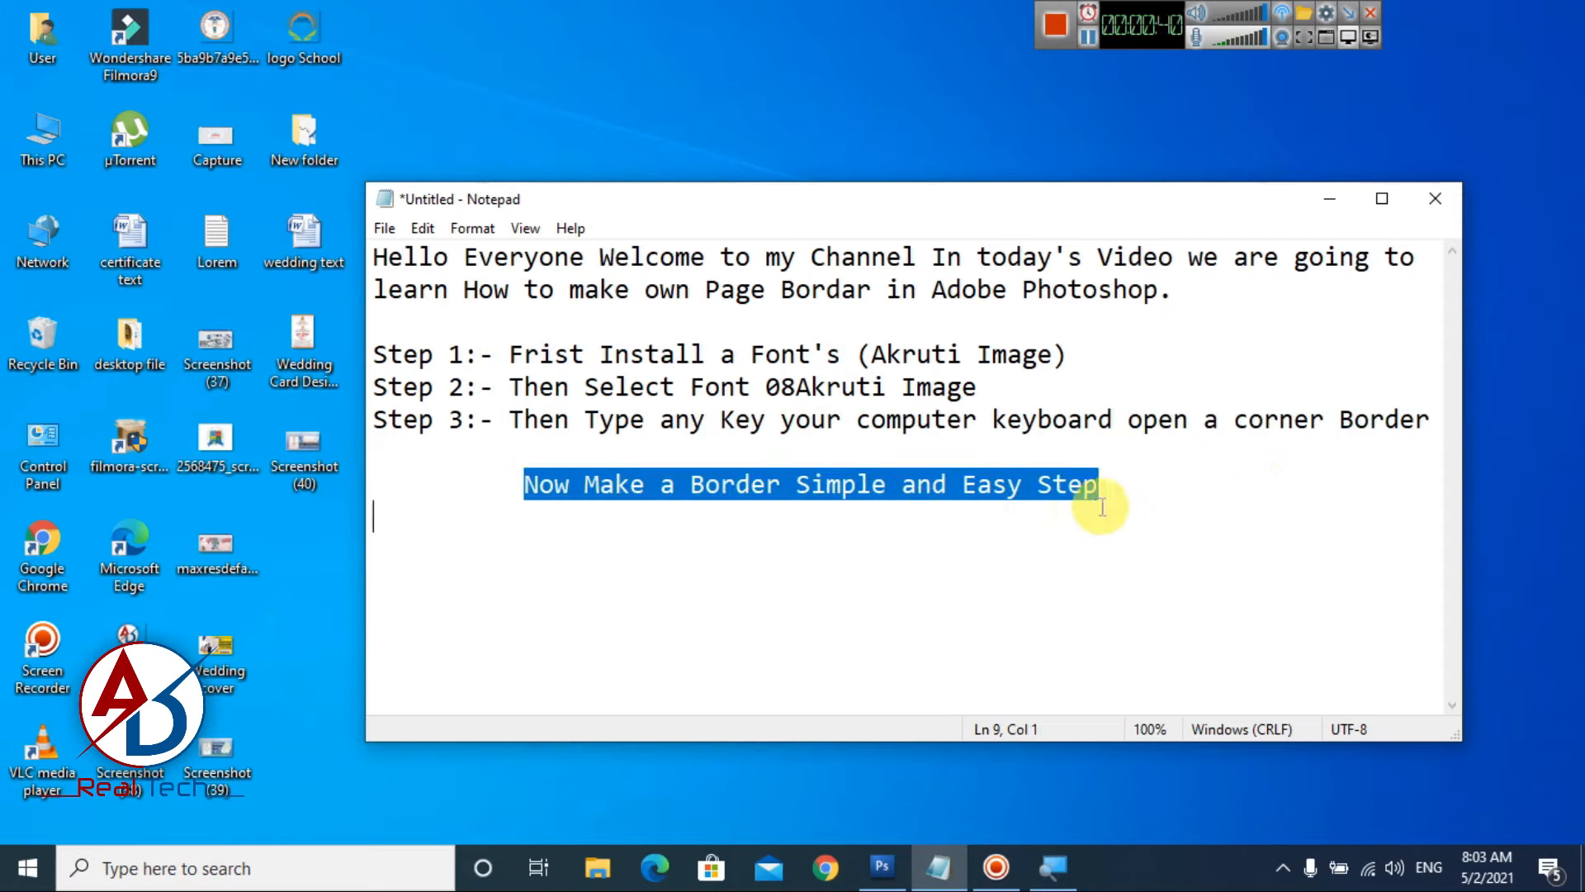
click(1140, 578)
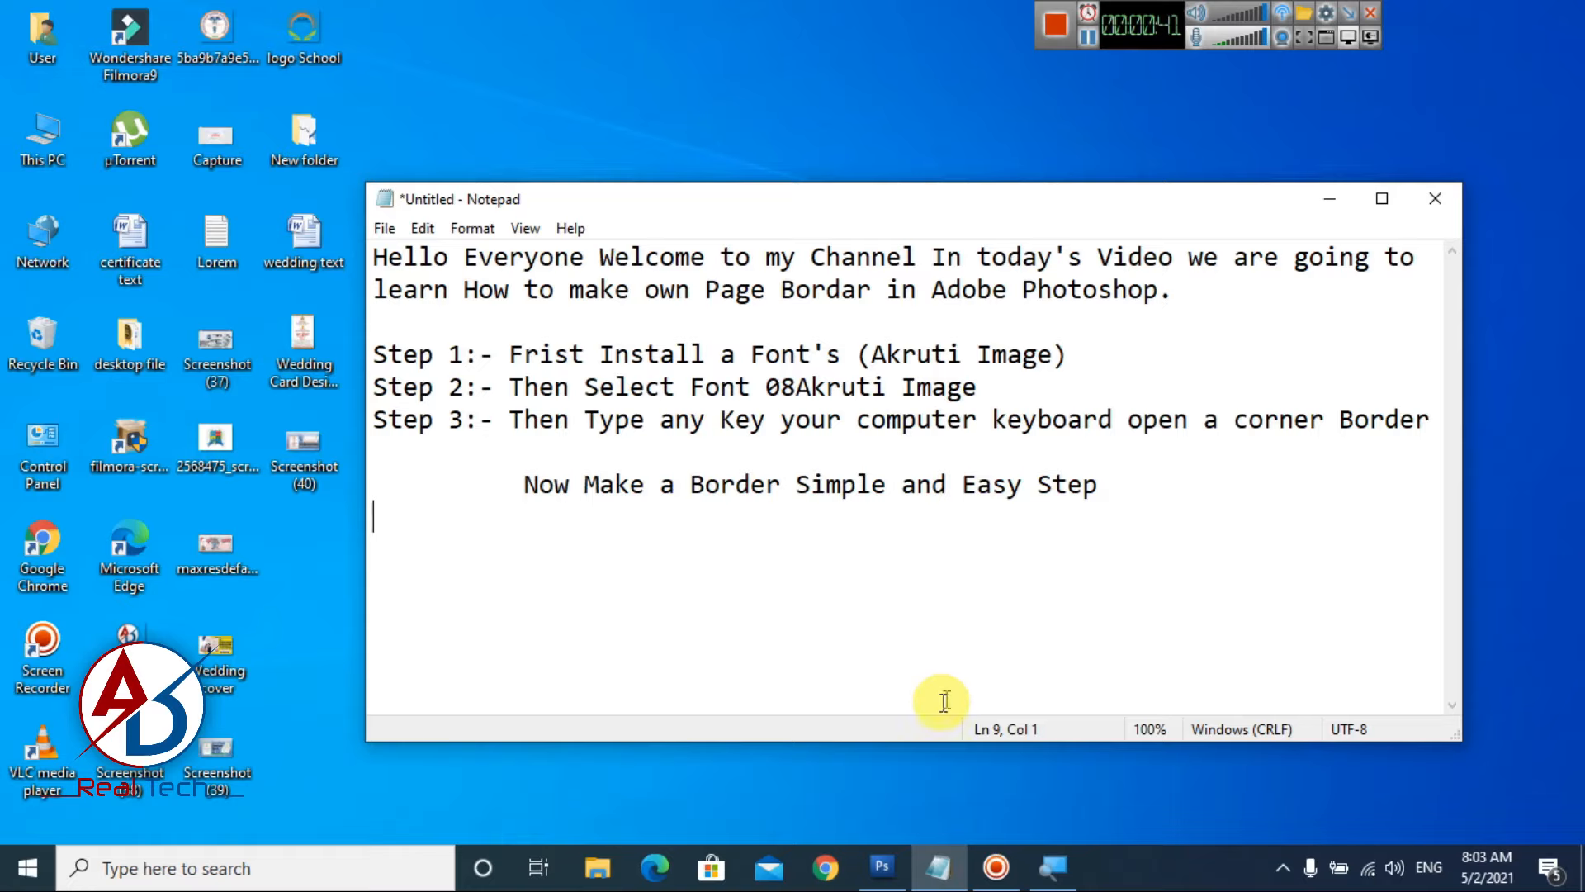
- Switch to Photoshop and create a new document from the 8.27 in X 11.69 in preset
click(882, 865)
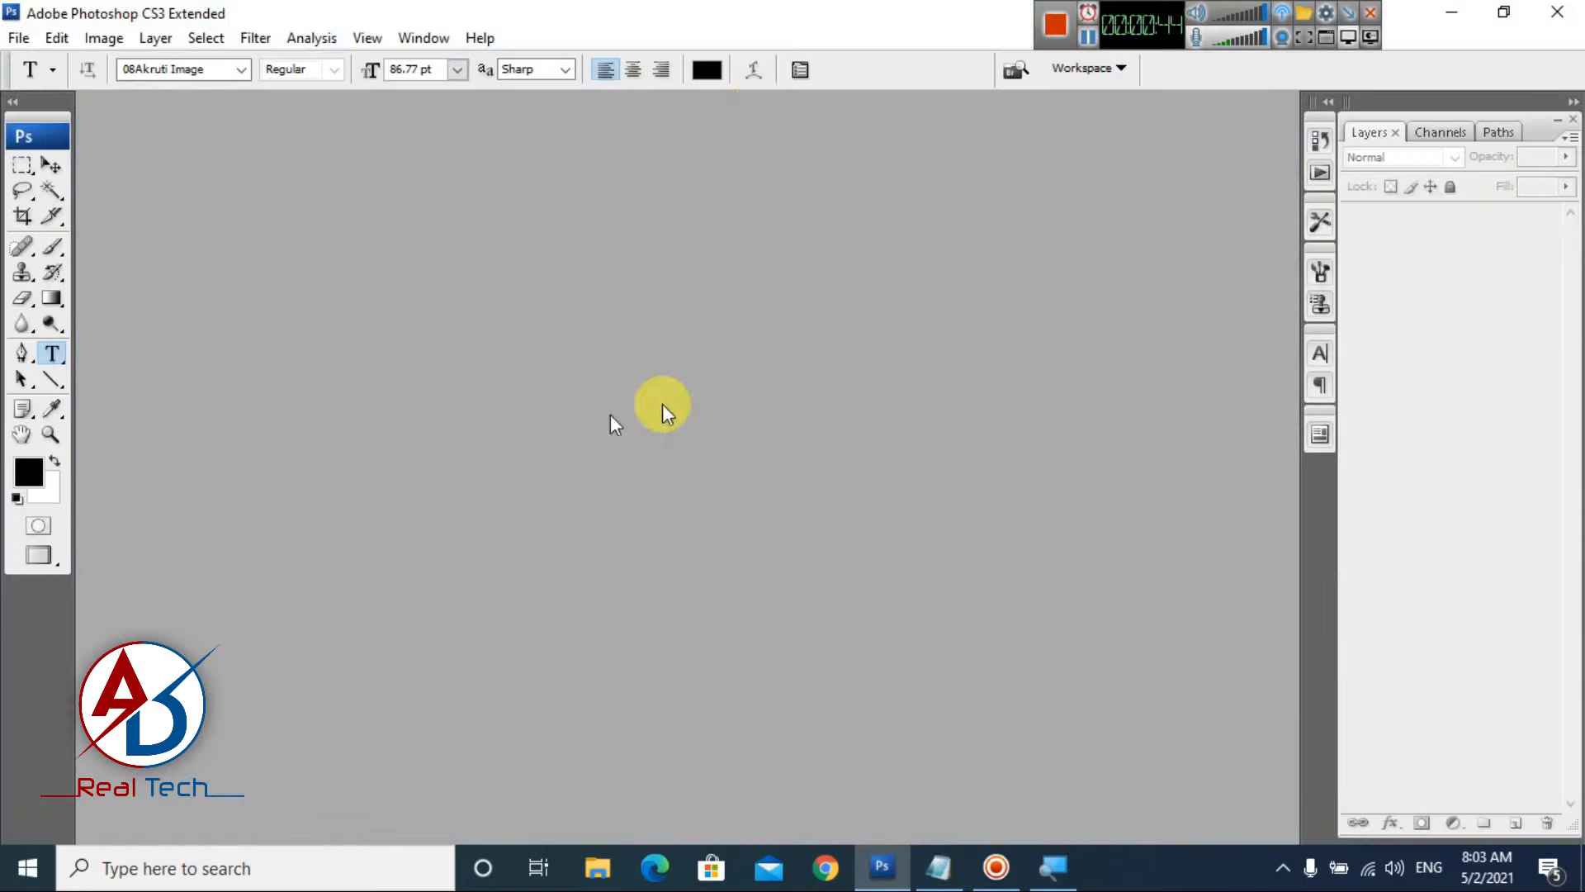
click(18, 38)
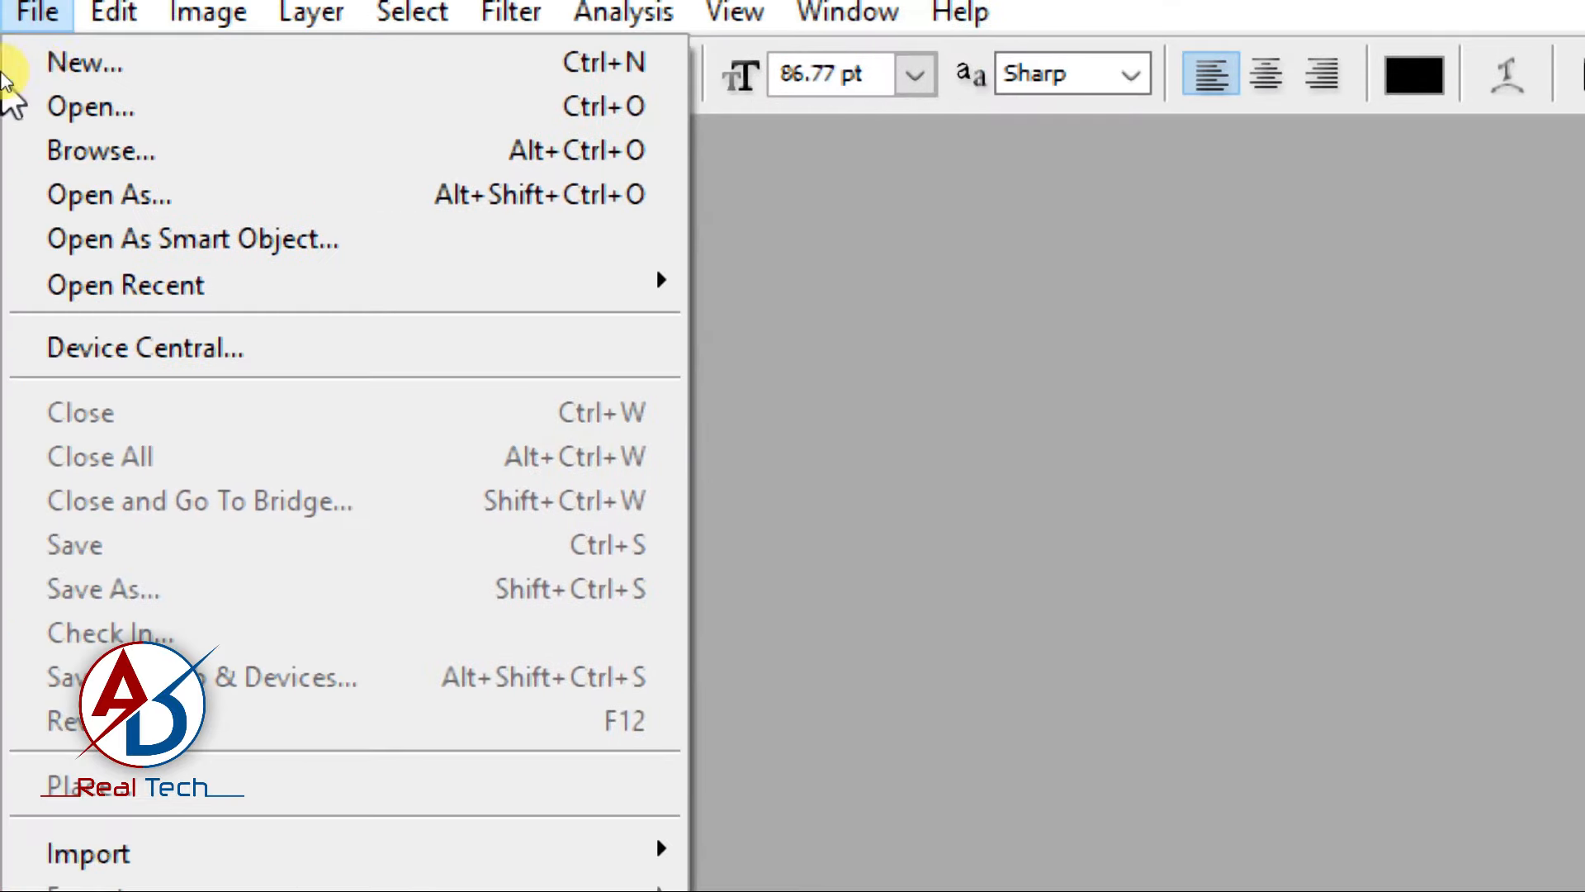
click(71, 68)
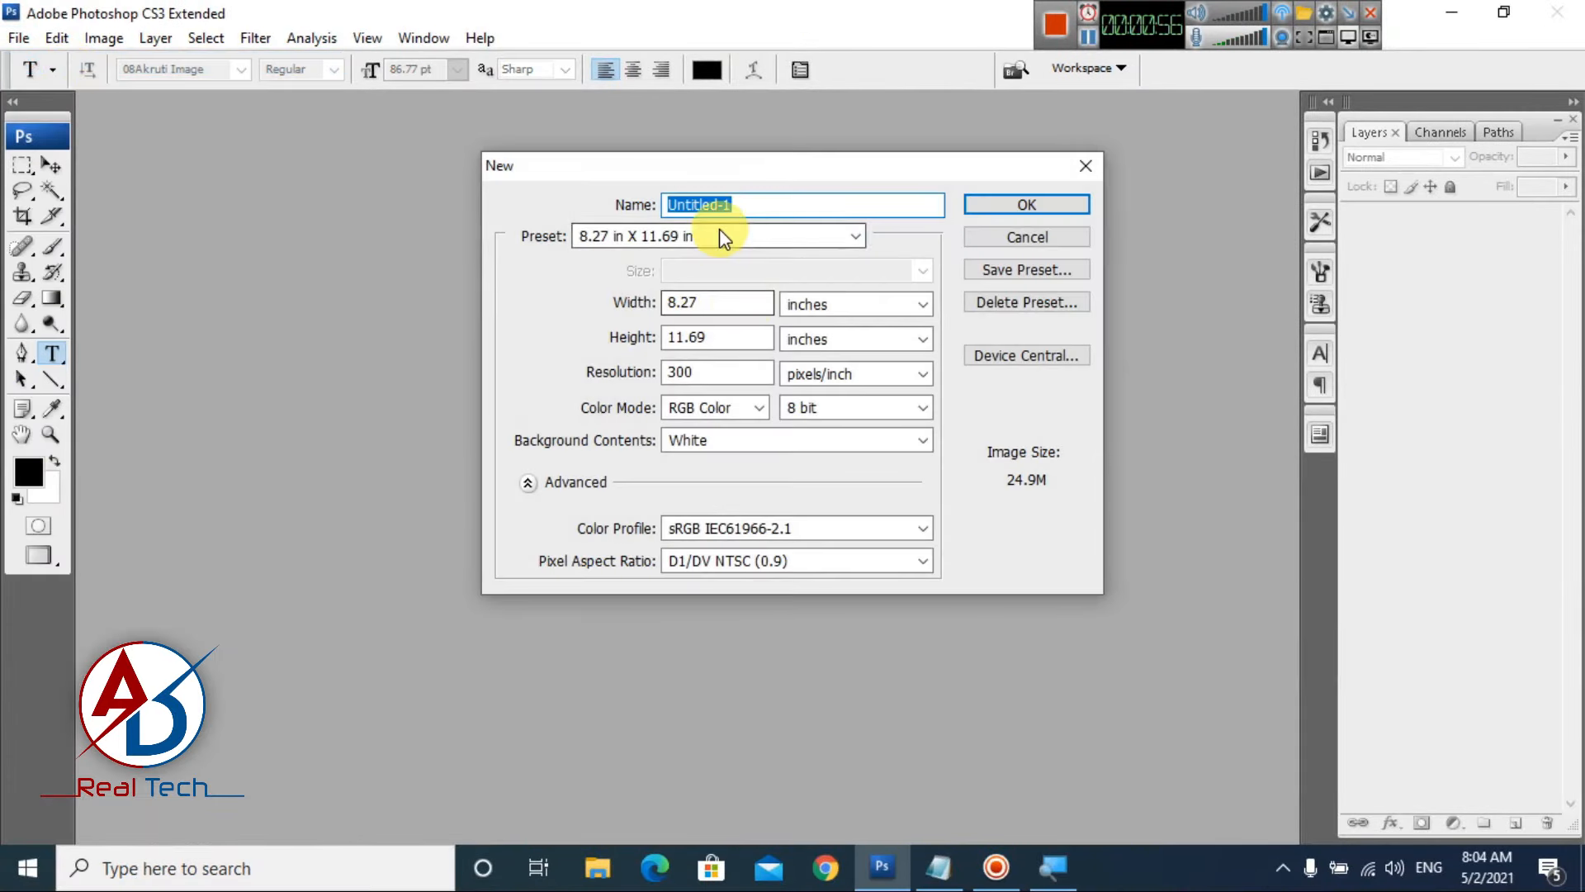
click(720, 234)
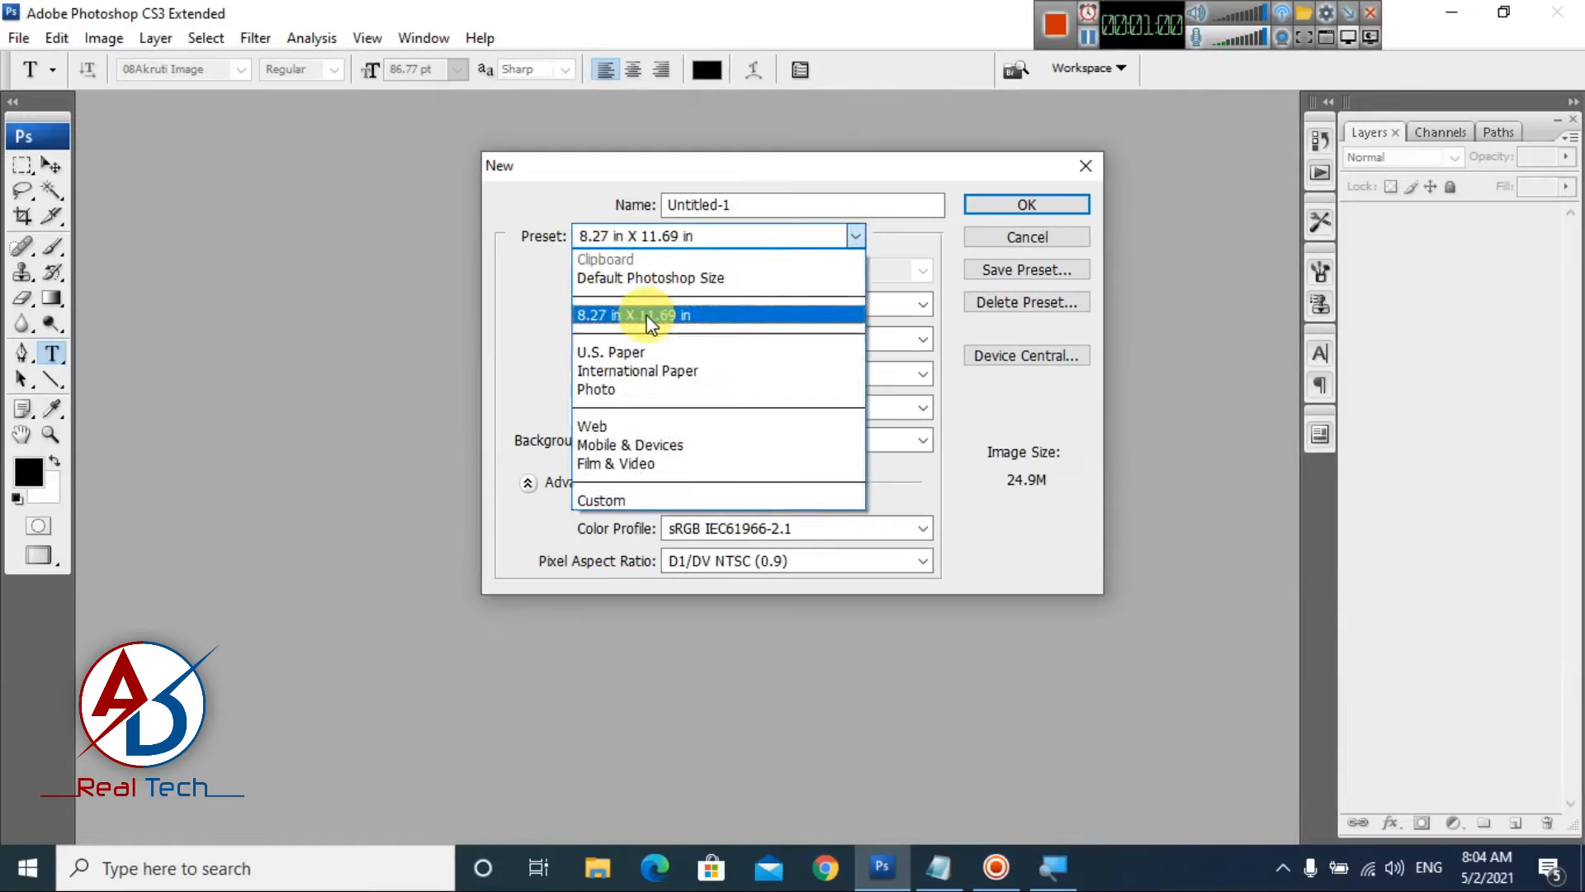
click(710, 317)
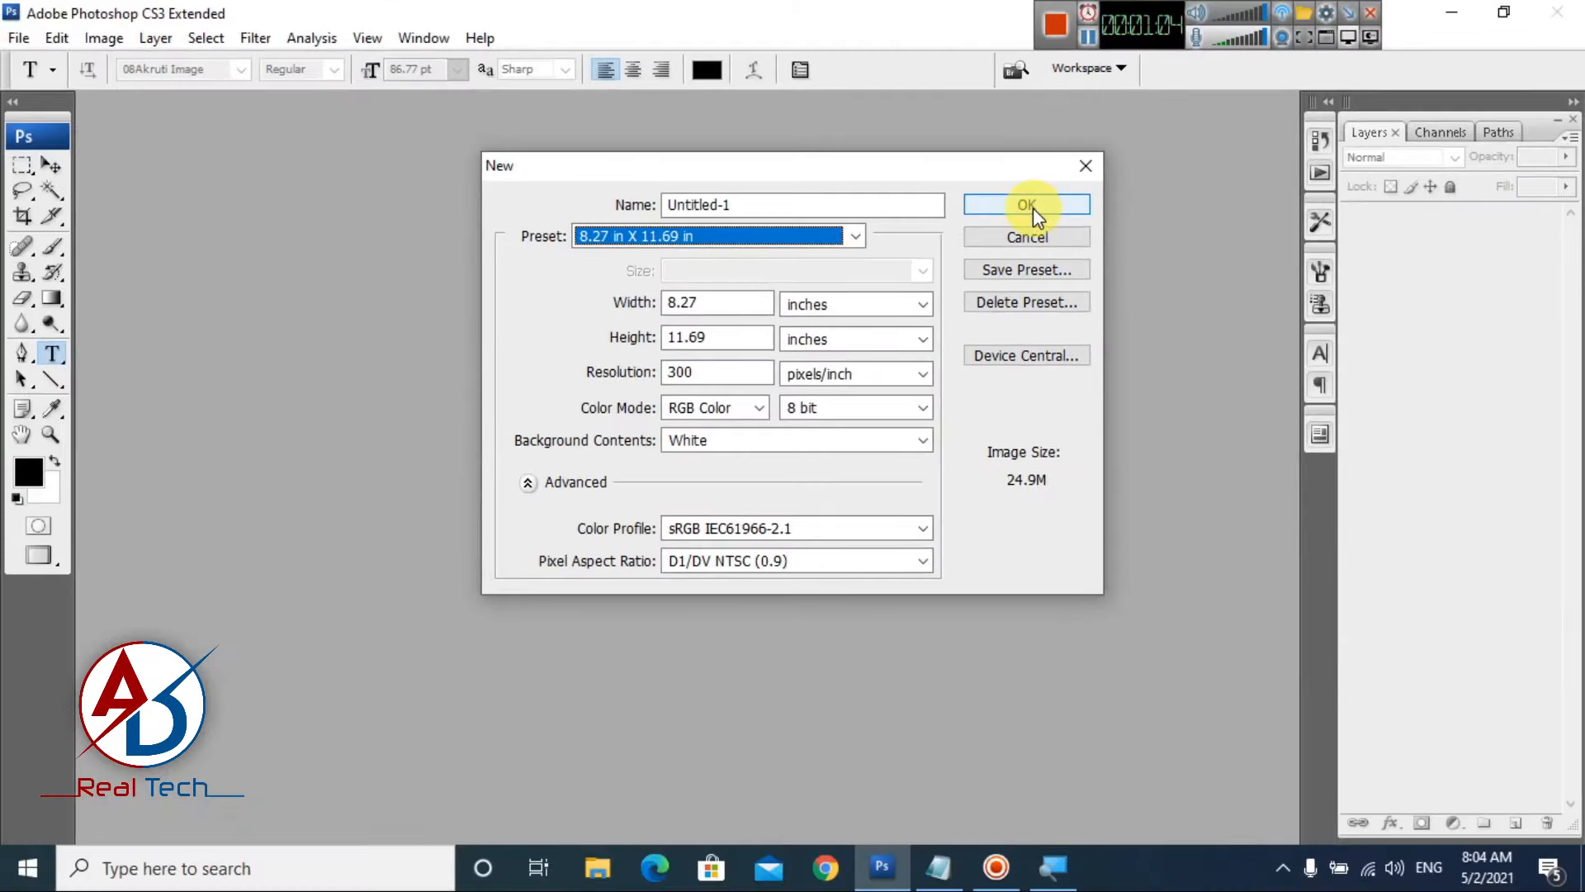
click(1028, 205)
click(793, 354)
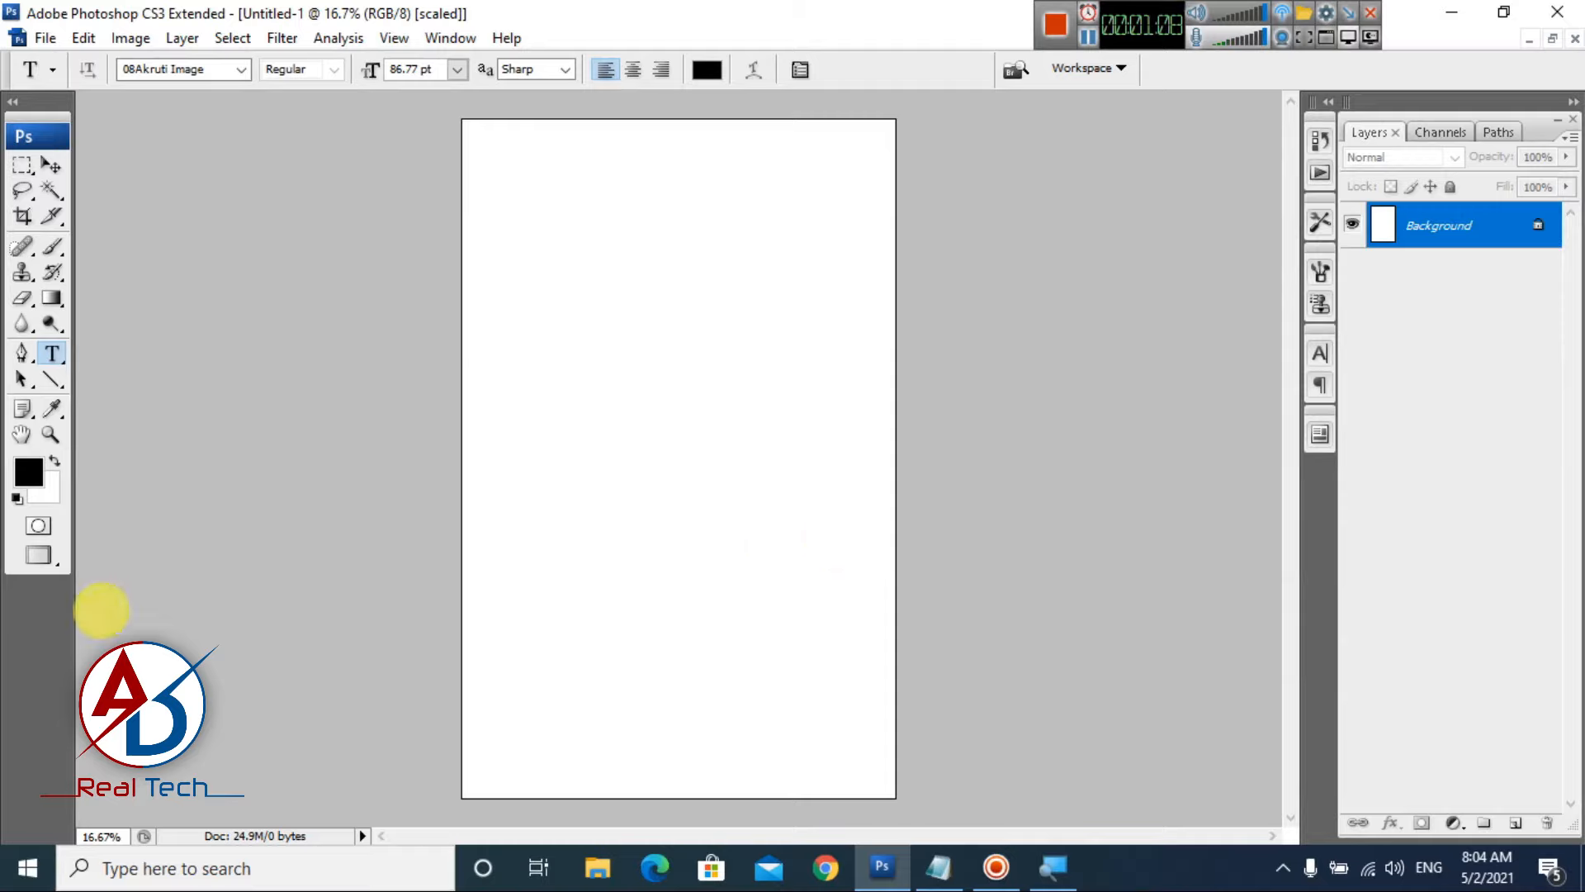
- Place the text character "w" in the 08Akruti Image font near the page's left edge as a corner ornament
click(509, 399)
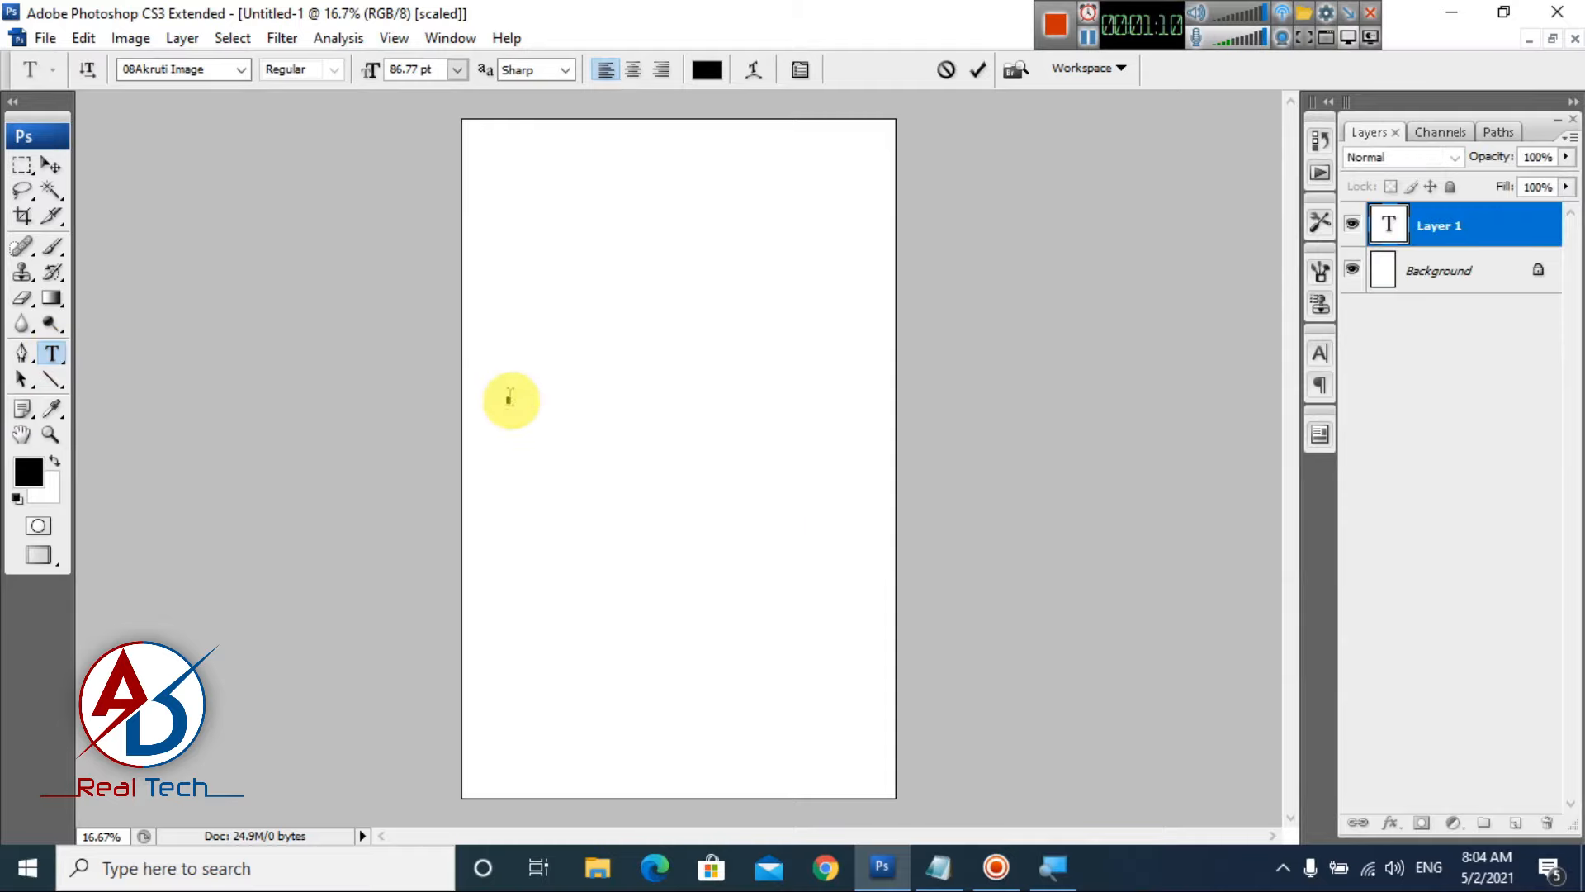
click(241, 71)
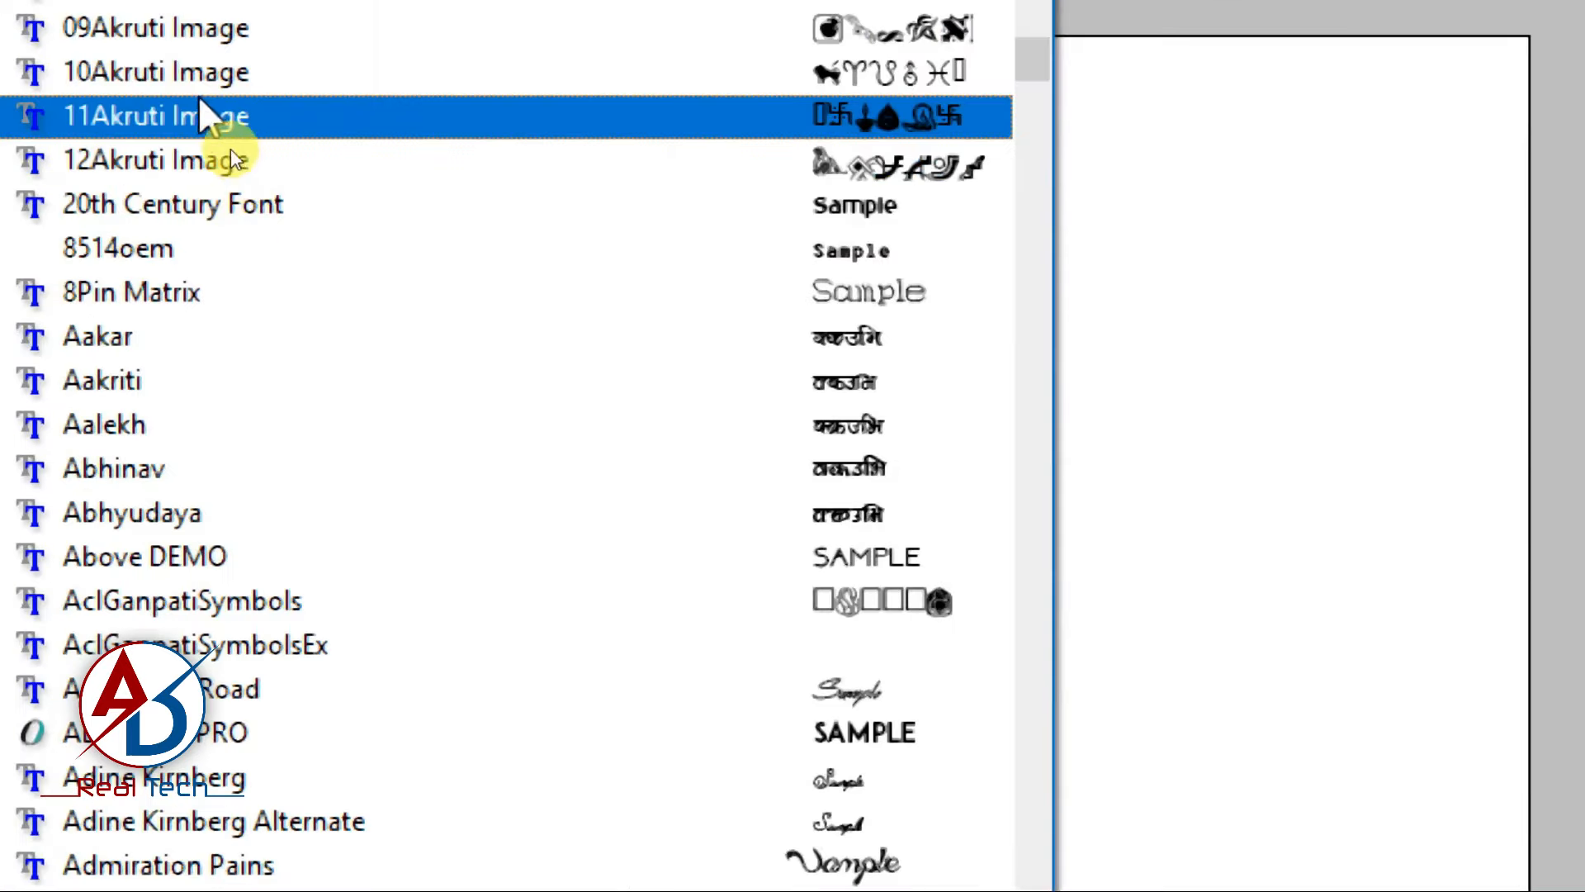
scroll(231, 153, up, 4)
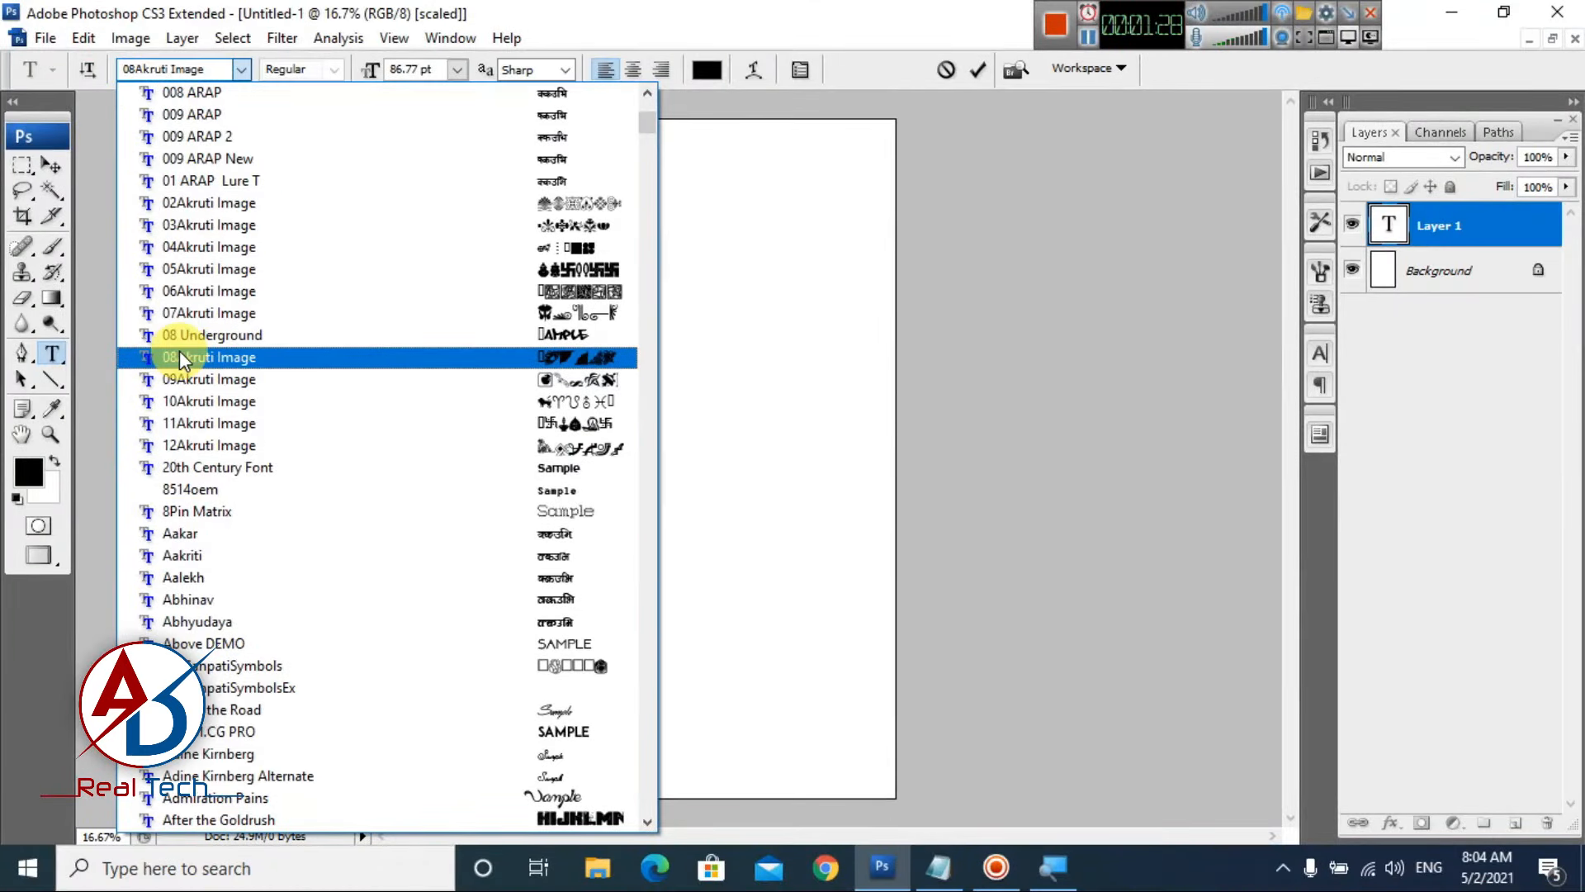
click(180, 355)
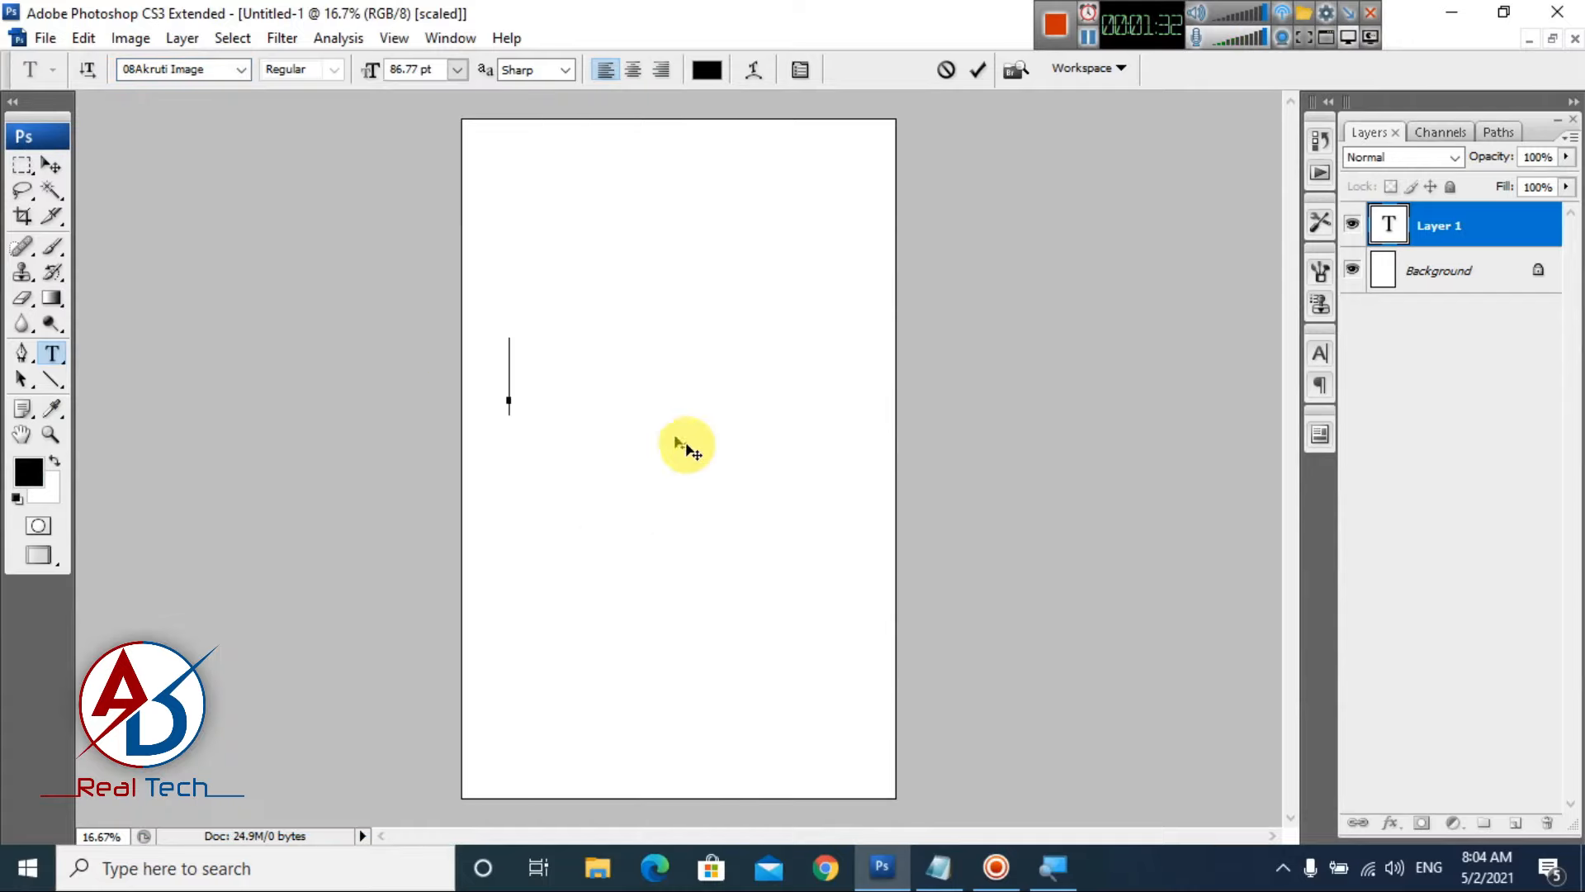
text(aa)
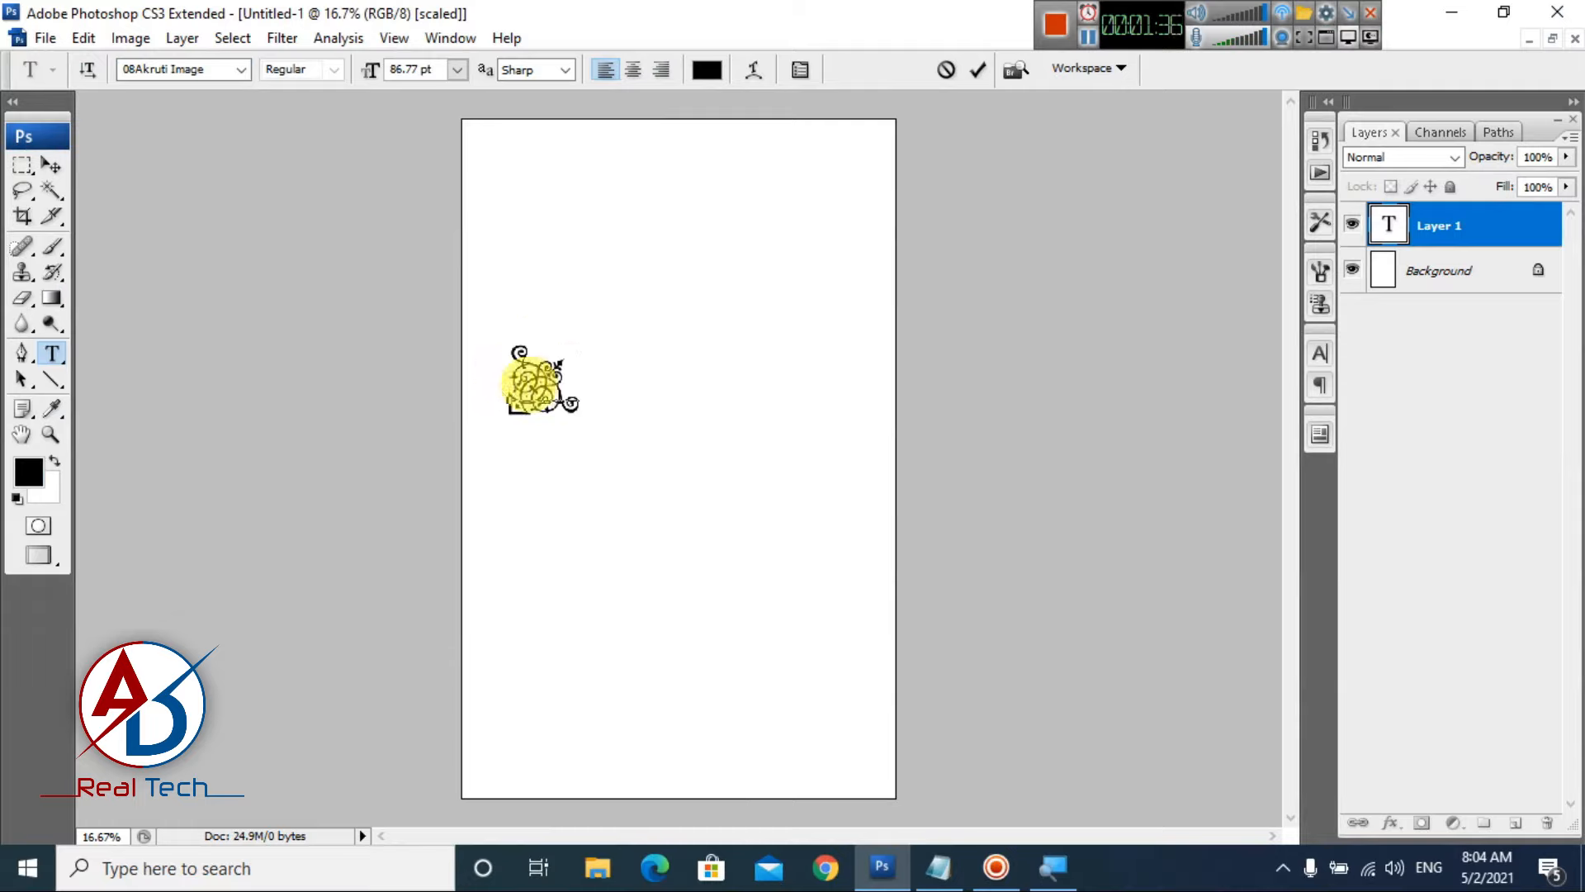
click(381, 325)
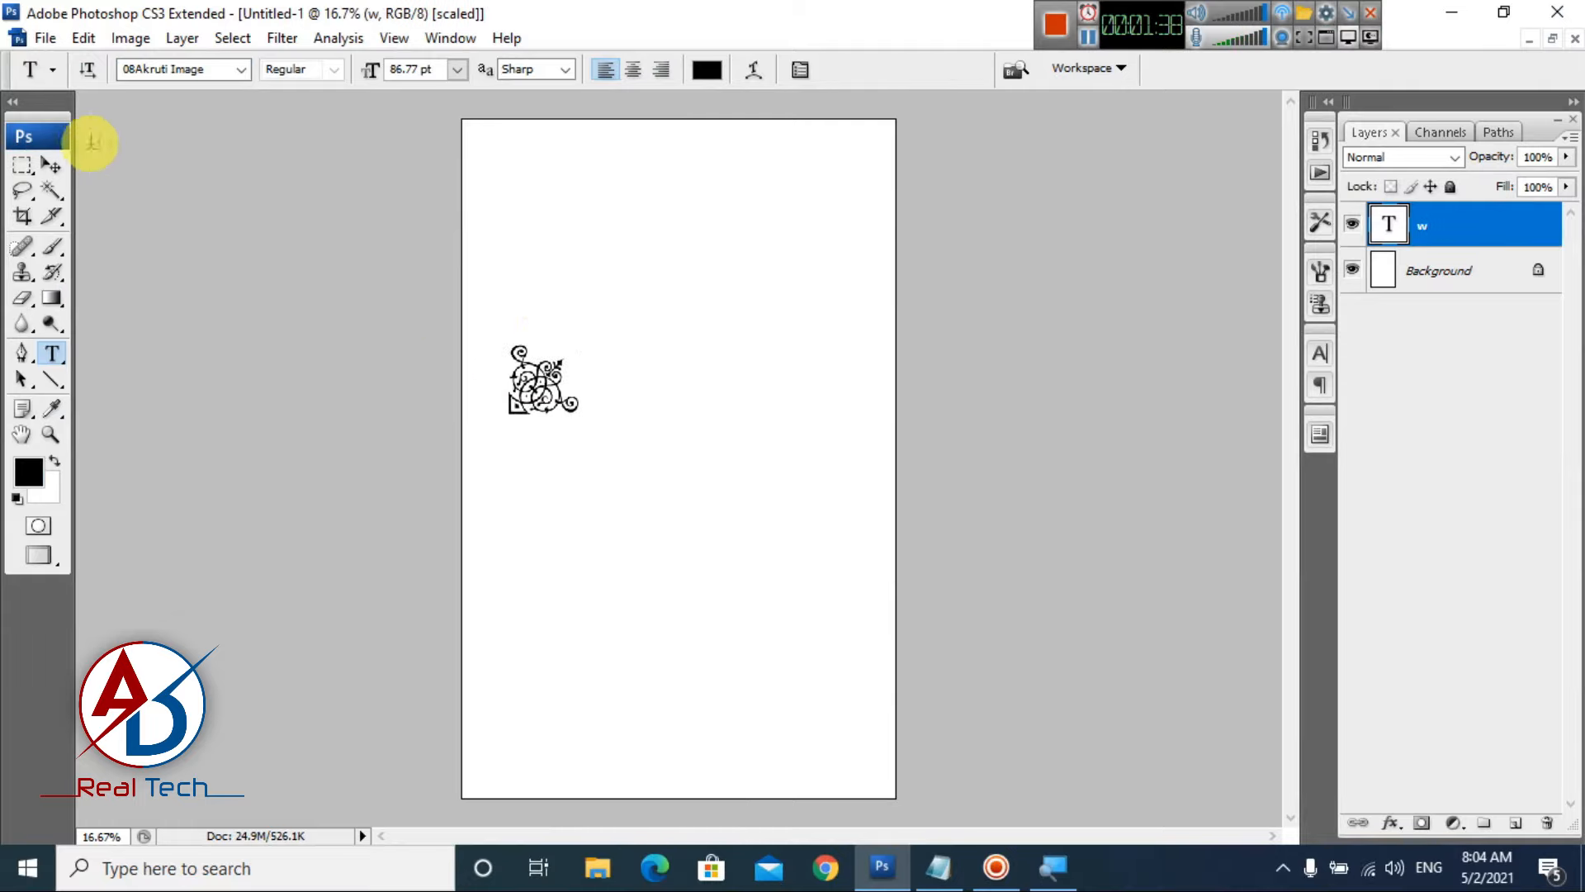
- Try faux bold on the corner ornament character and switch it off again
click(50, 166)
scroll(577, 379, up, 2)
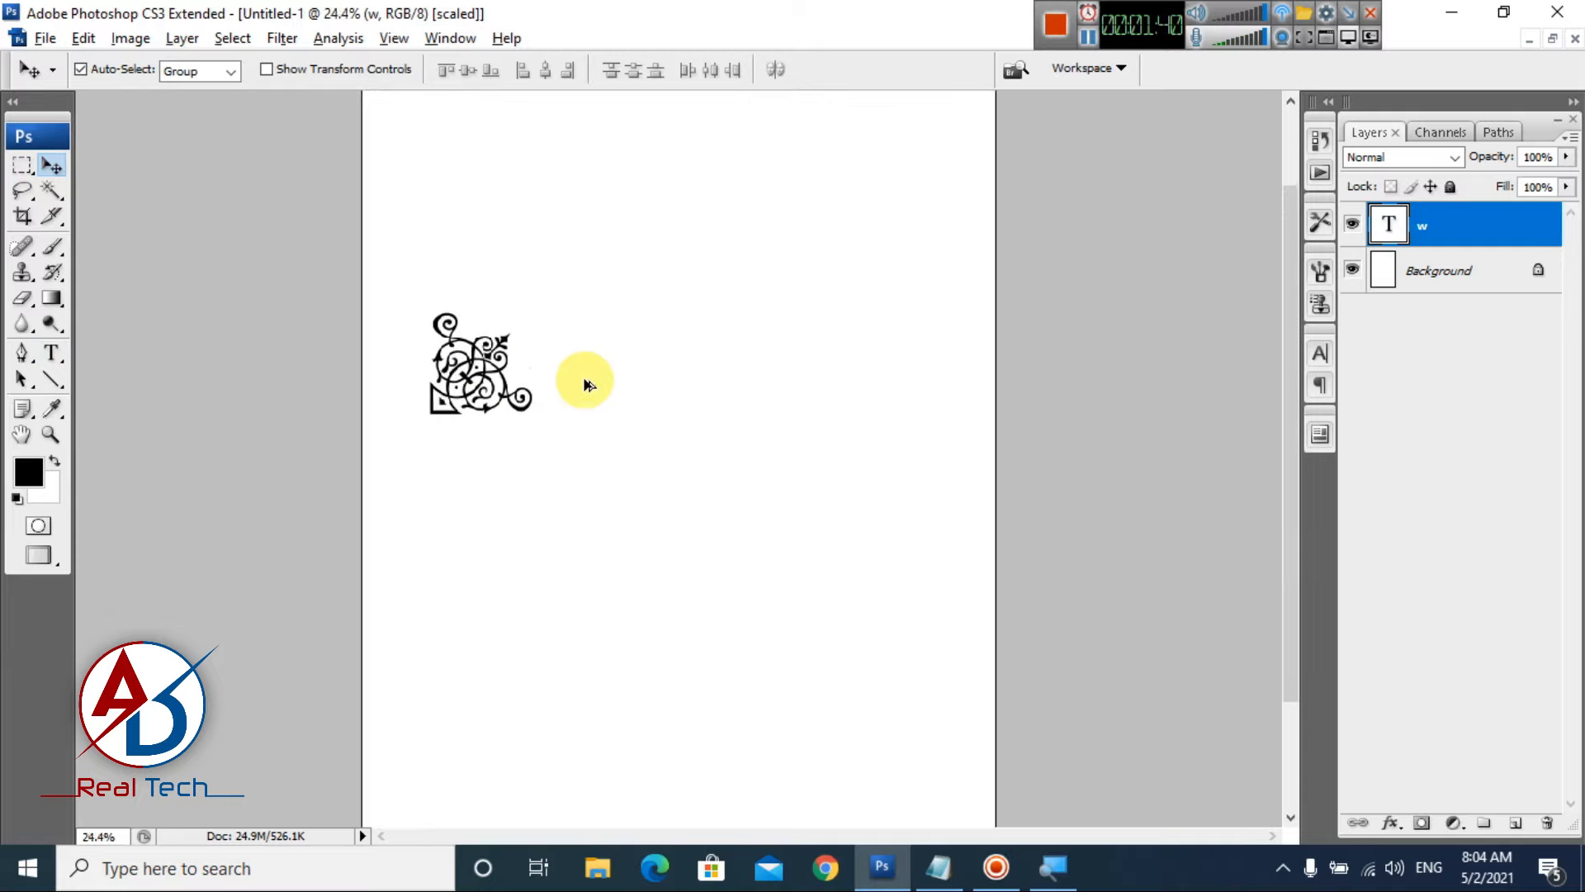
scroll(581, 487, up, 2)
click(51, 353)
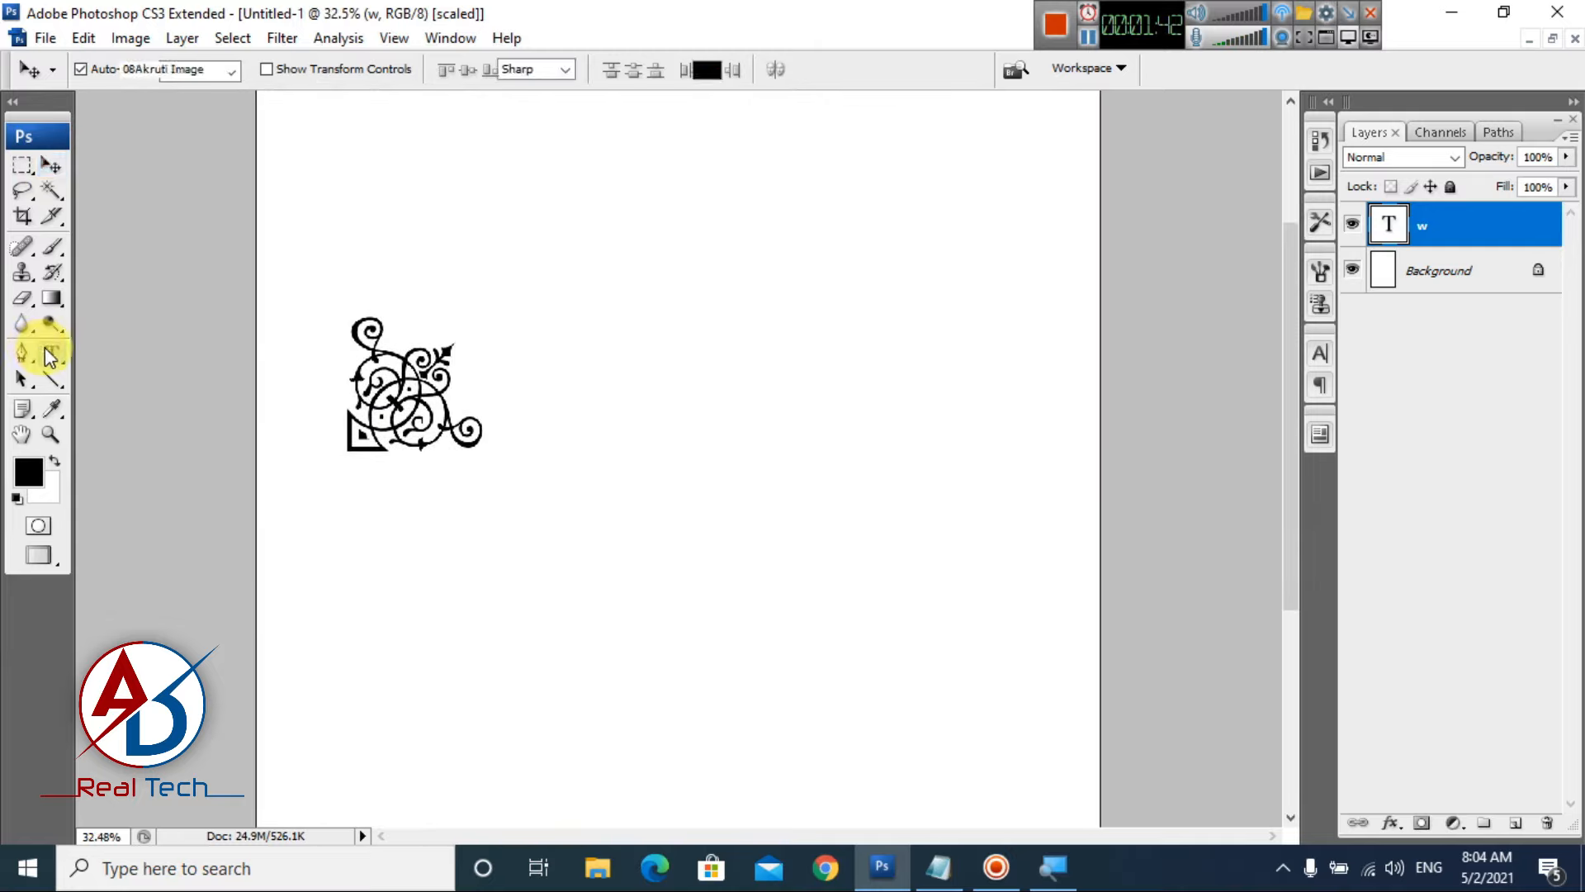
drag(354, 382, 584, 432)
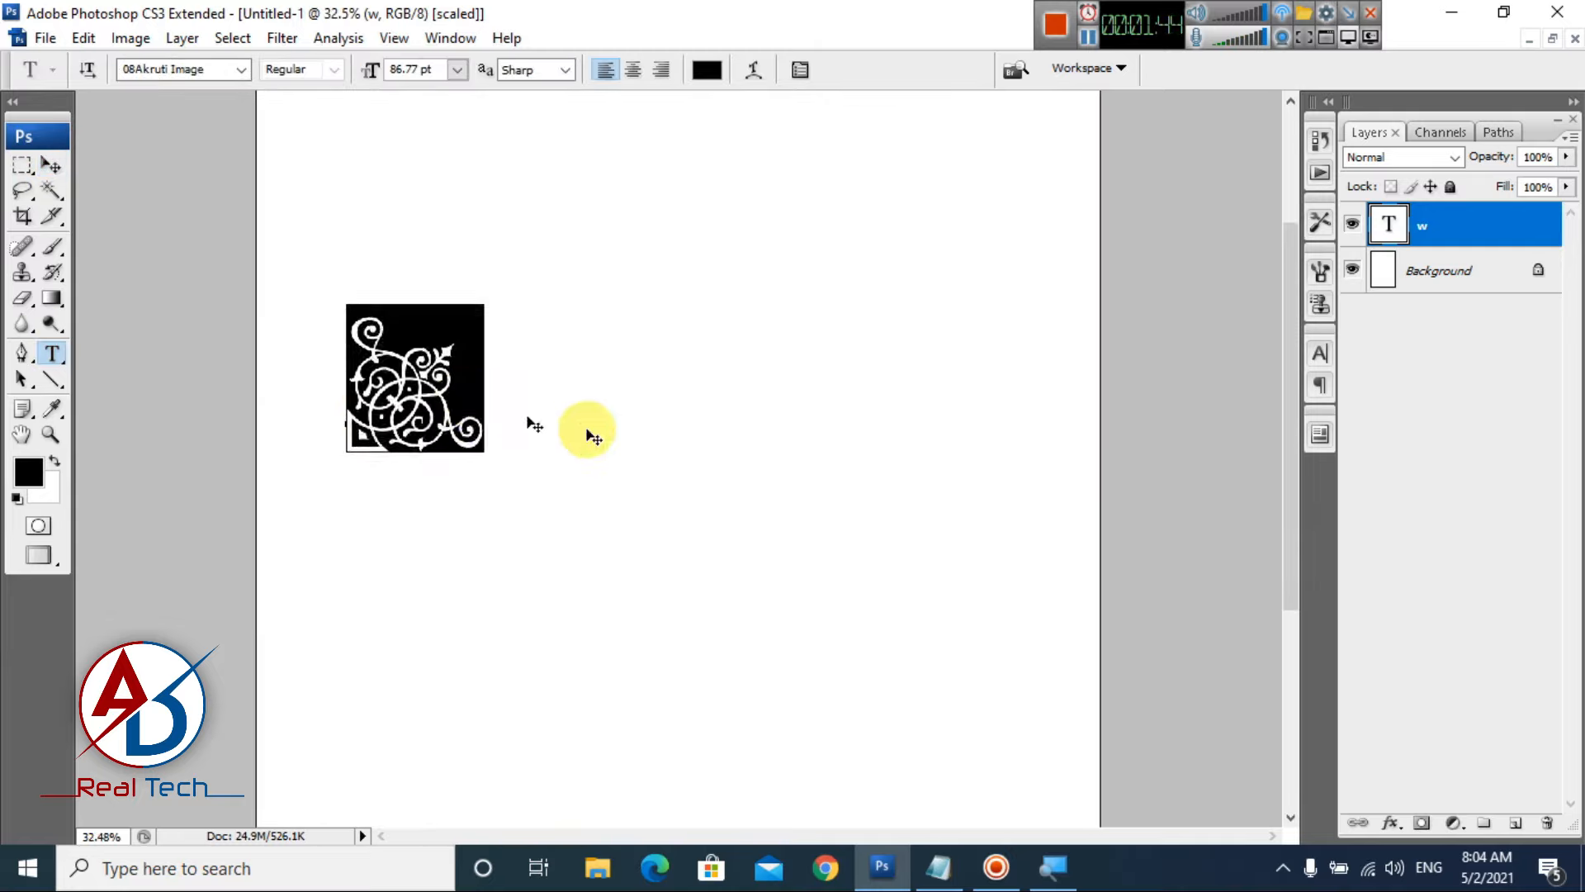
click(1326, 355)
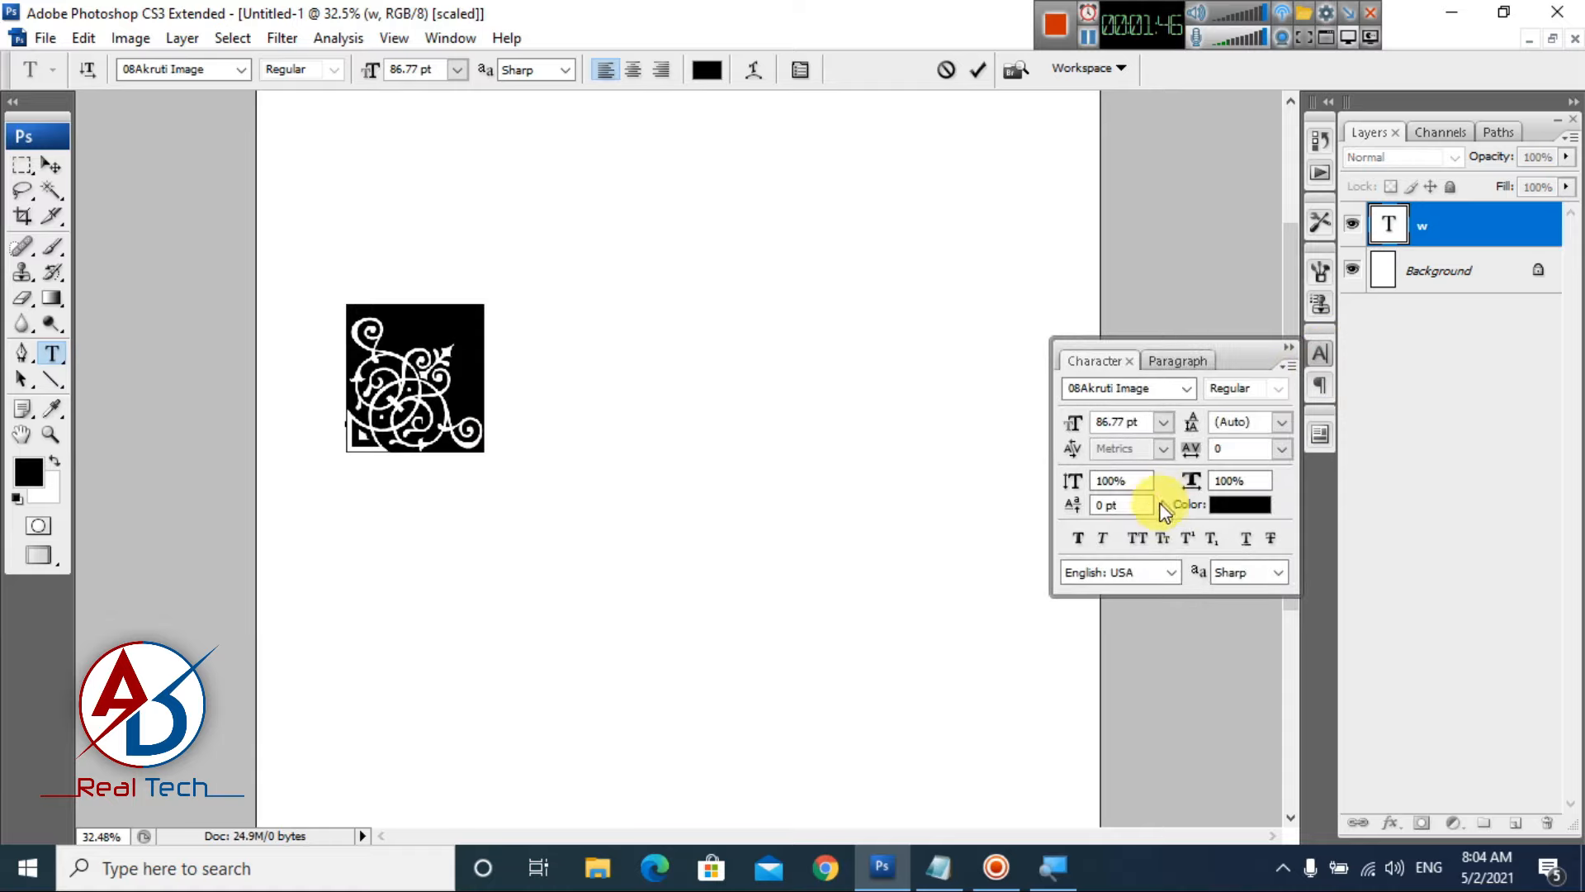
click(1080, 538)
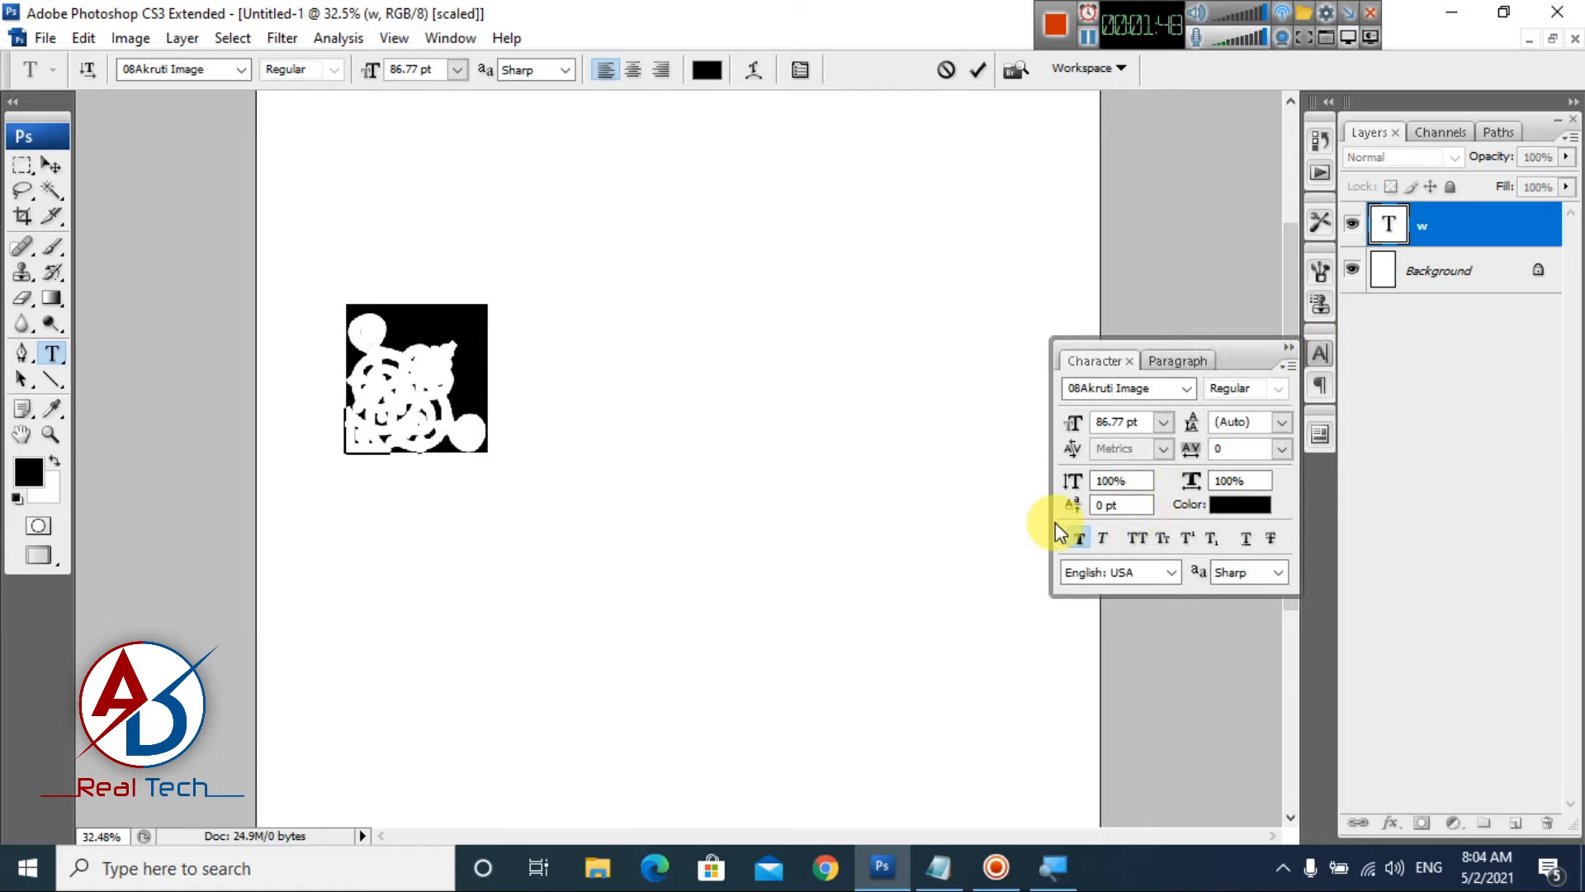
click(1084, 536)
- Move the corner ornament slightly toward the centre of the page
click(50, 165)
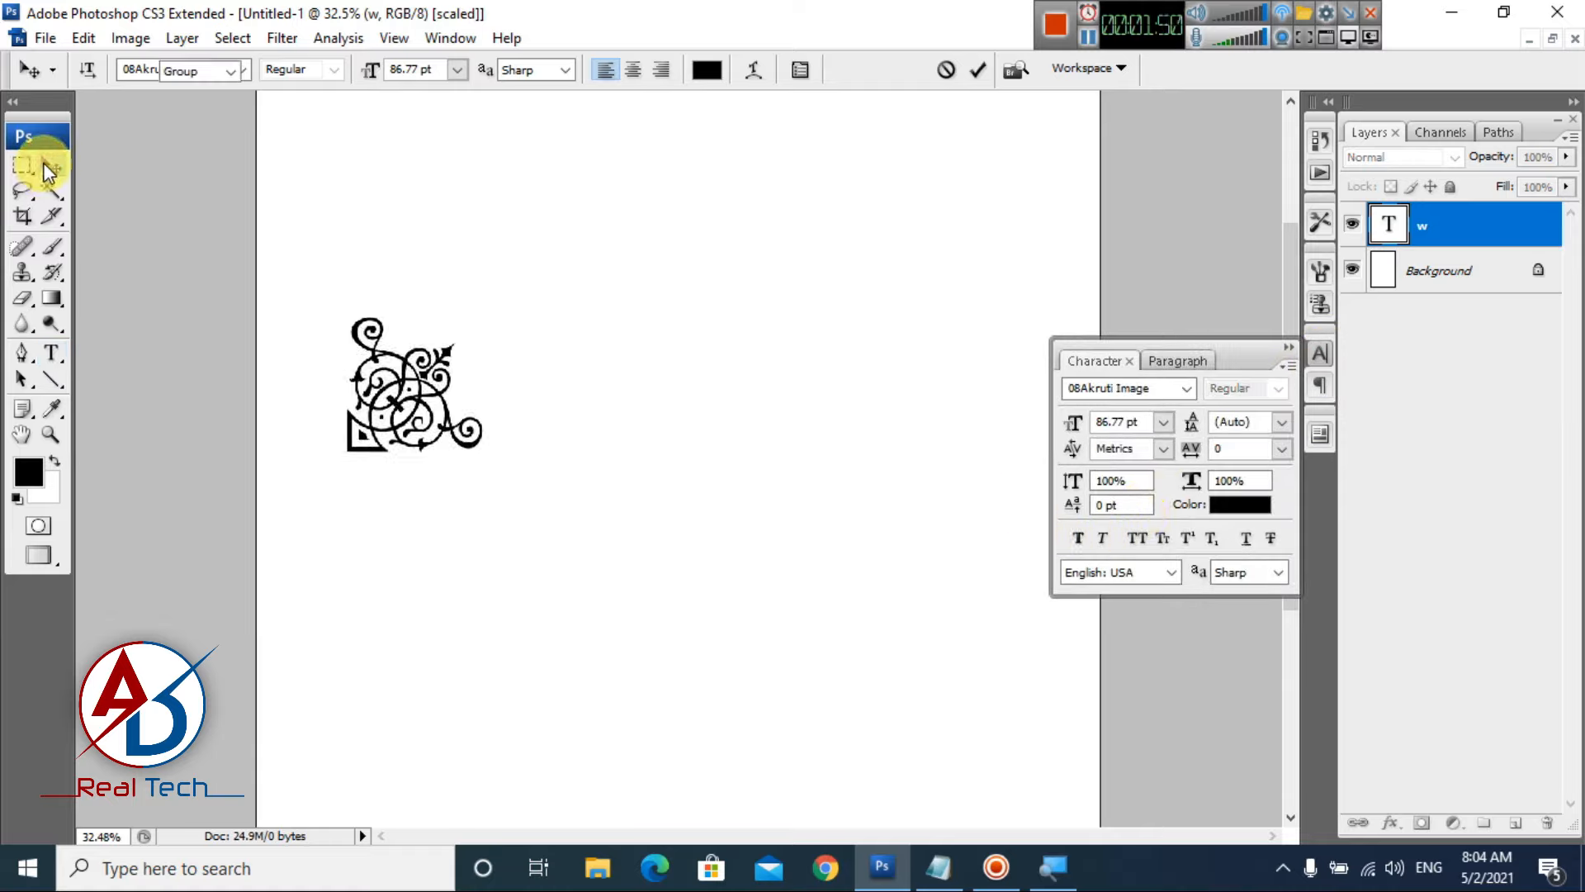
scroll(369, 361, down, 5)
scroll(368, 362, down, 2)
scroll(438, 418, up, 1)
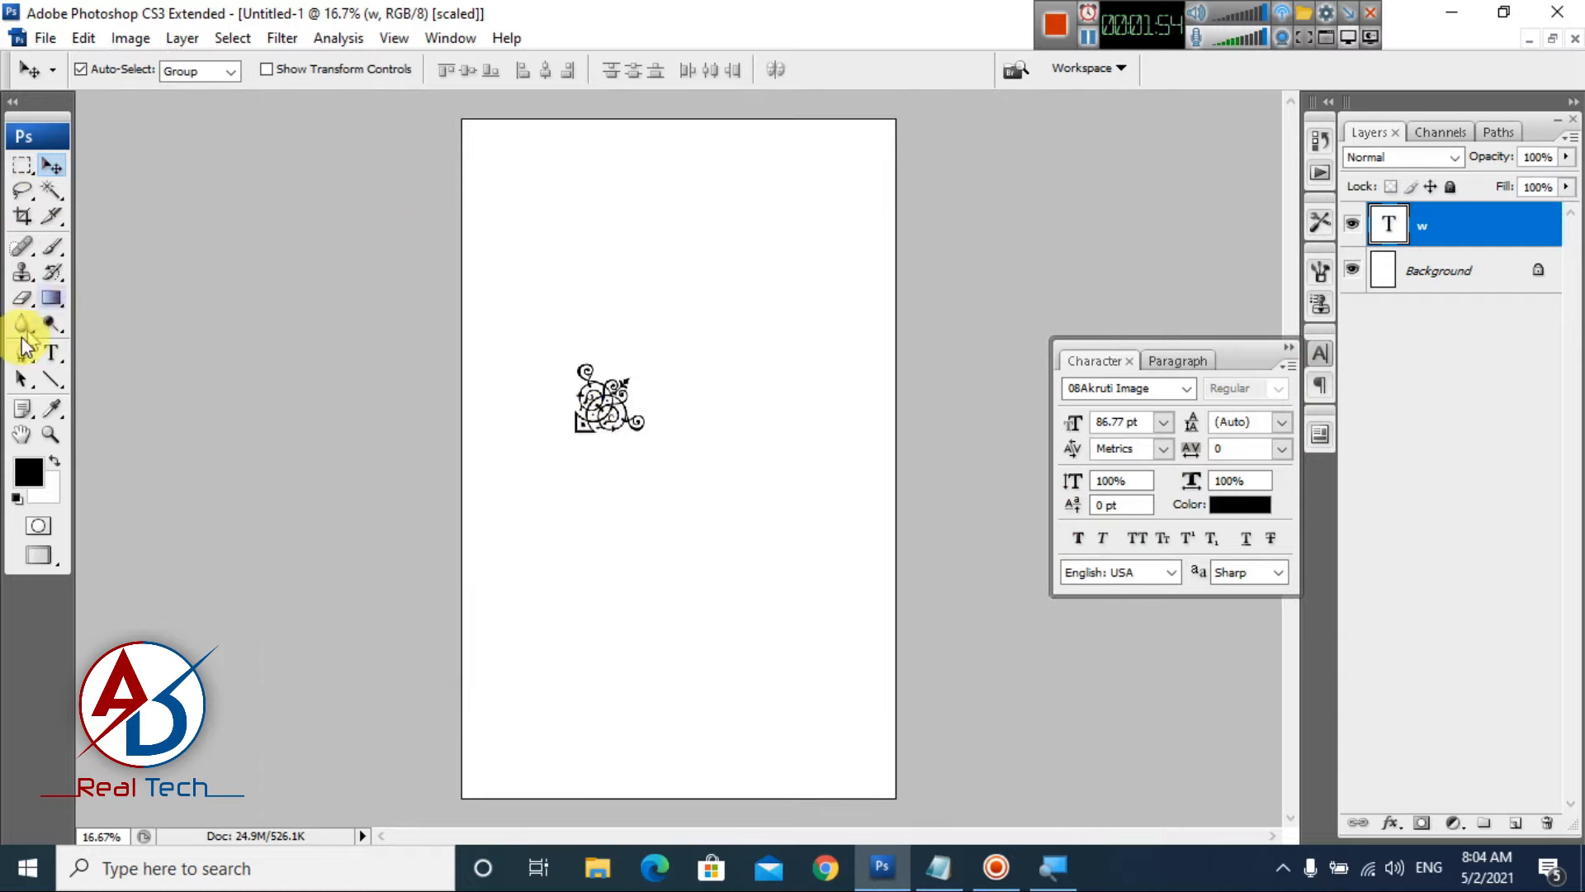
- Add a new empty layer and place it between the ornament text layer and the background
click(1516, 823)
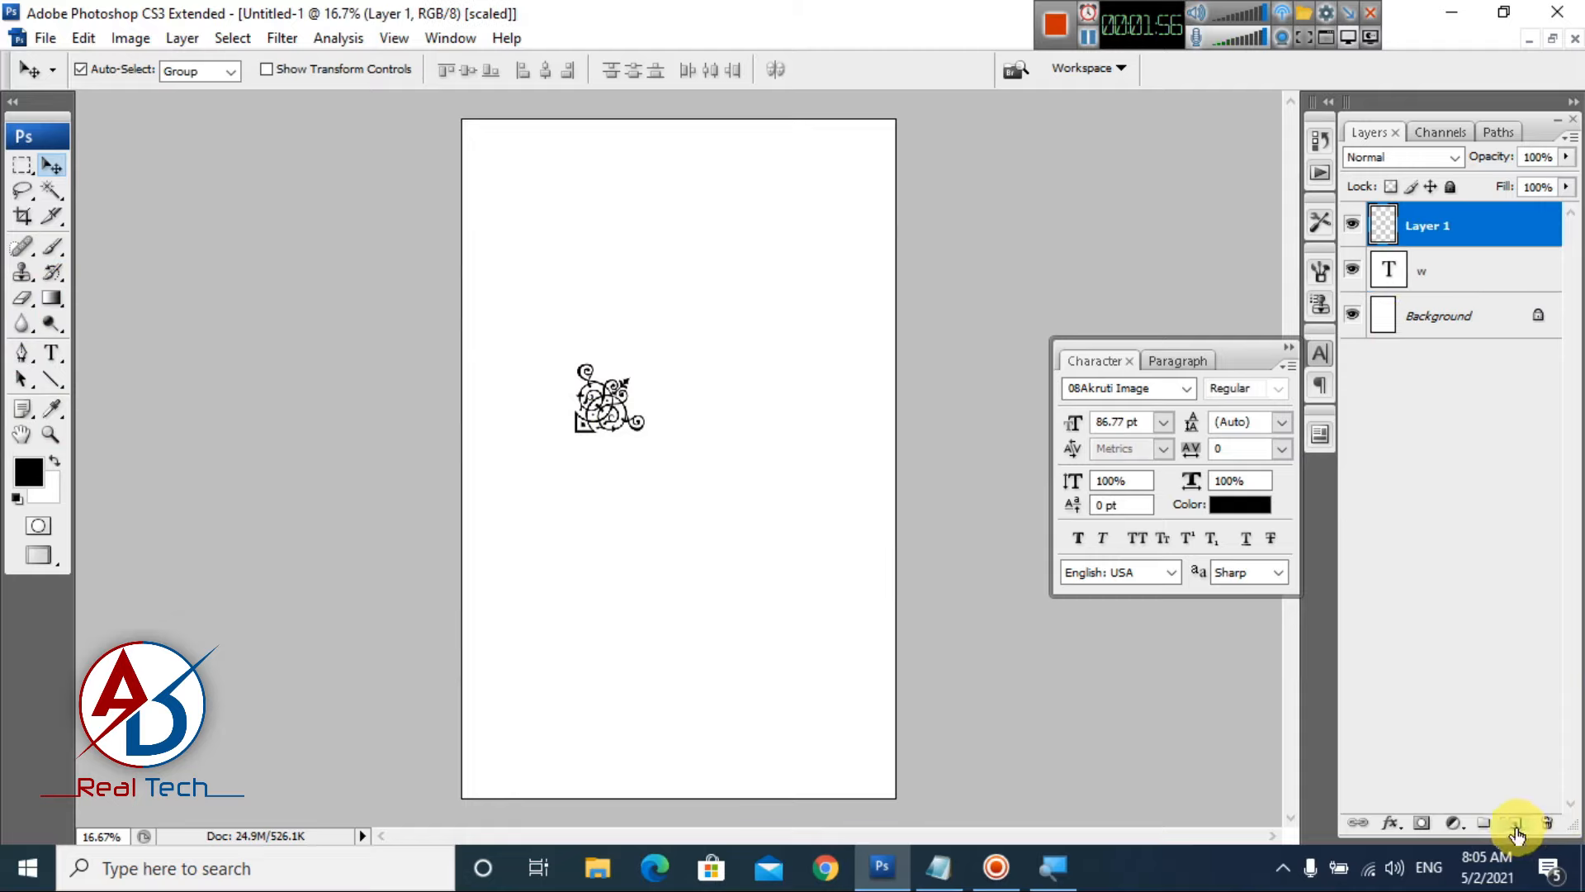
drag(1448, 224, 1444, 293)
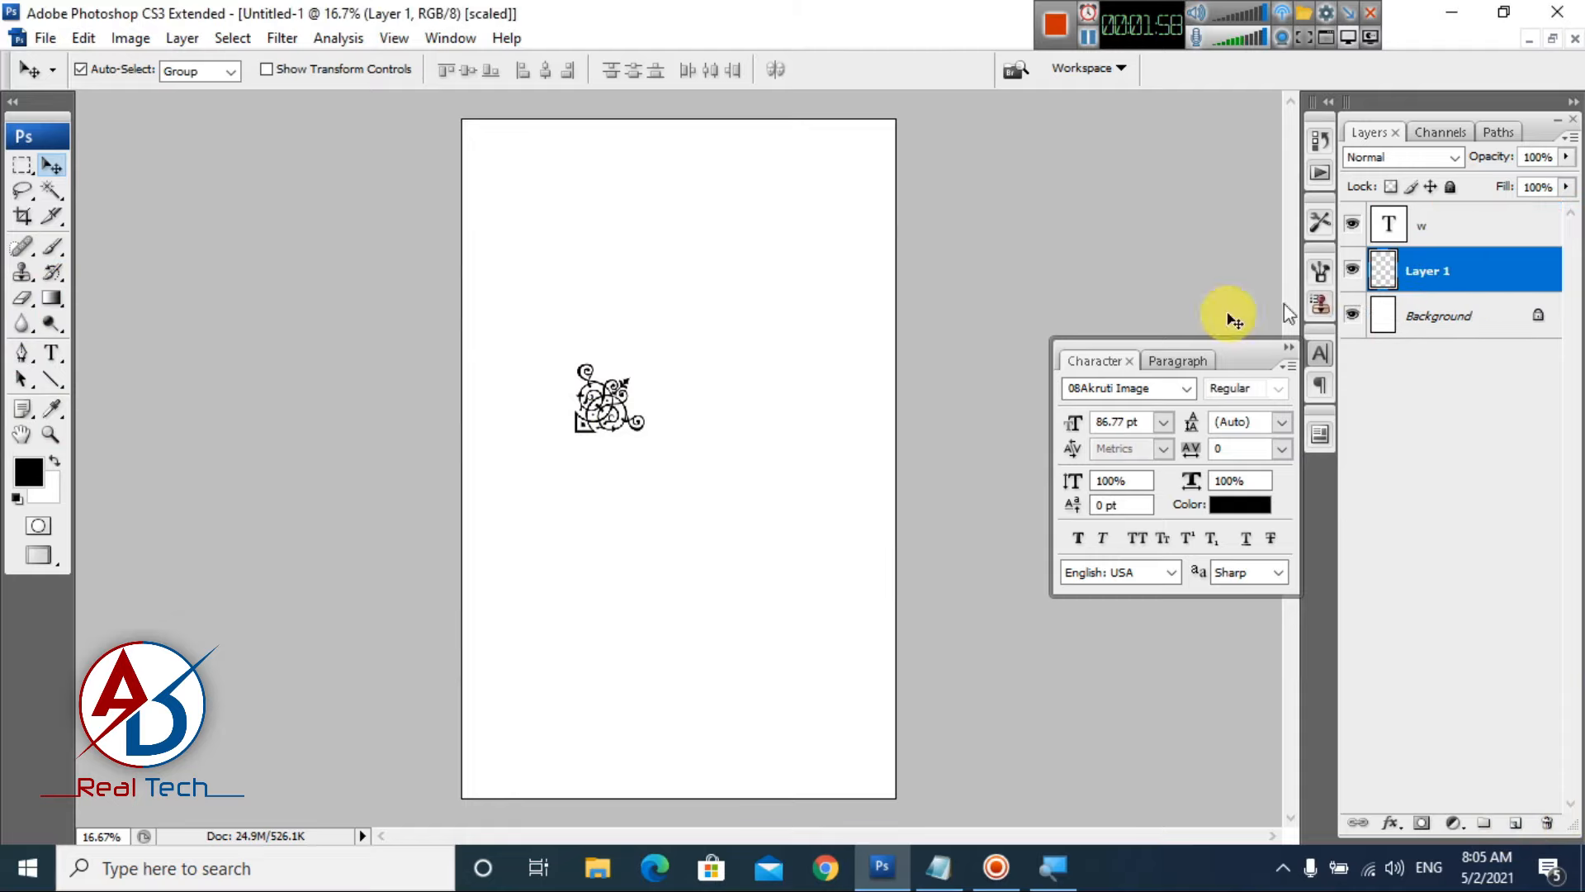
- Select a rectangle just inside the page edges, stroke it with a 20 px centred dark red (9a0606) line, and deselect
click(24, 169)
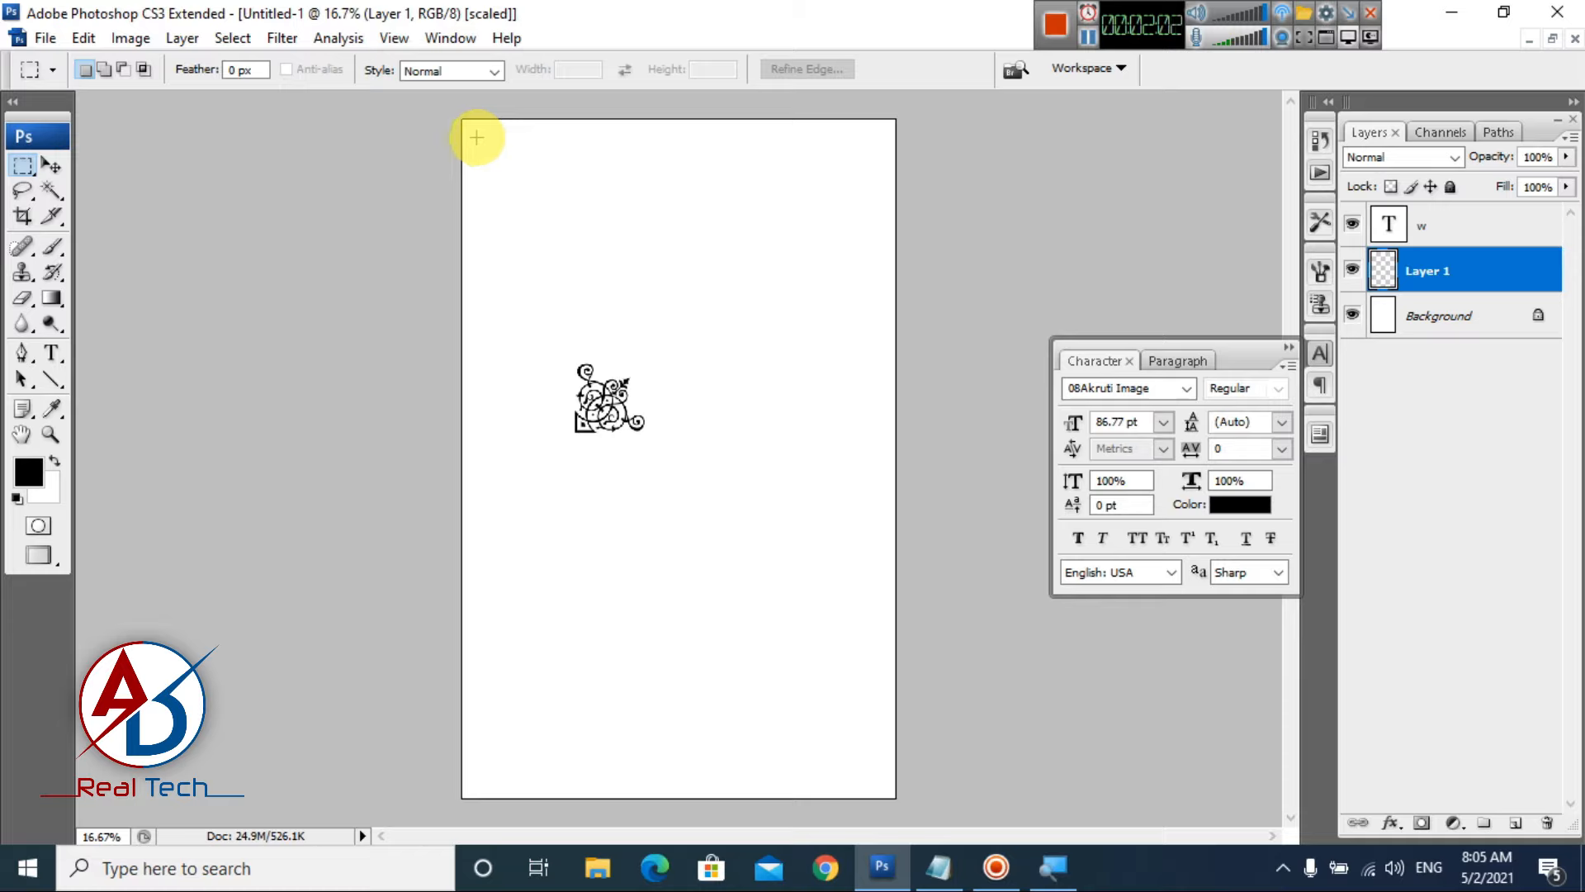
drag(476, 133, 881, 786)
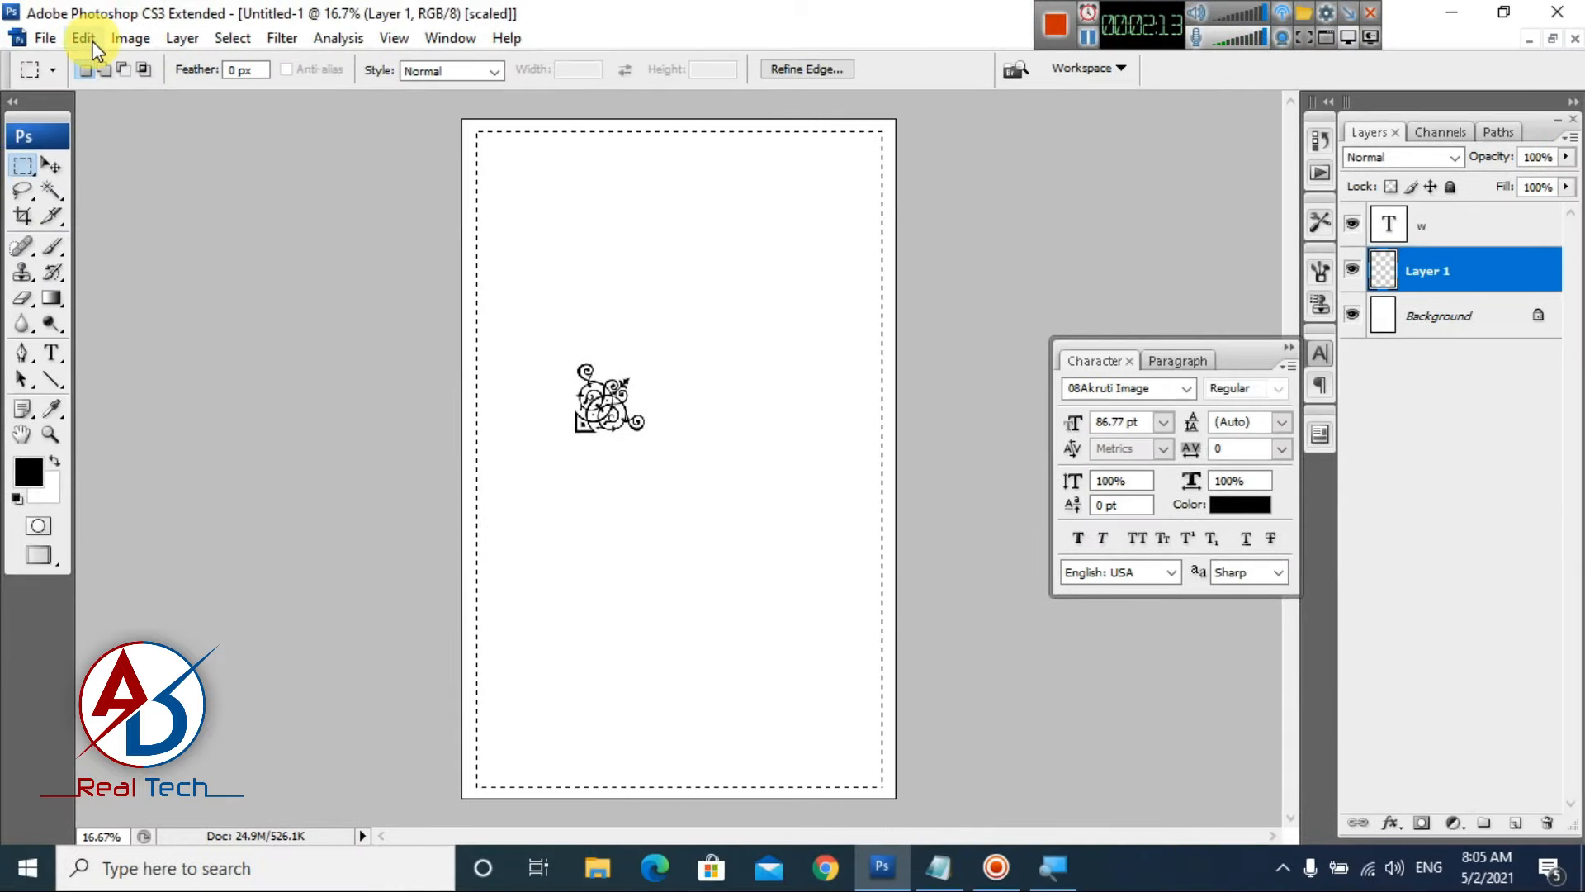
click(86, 39)
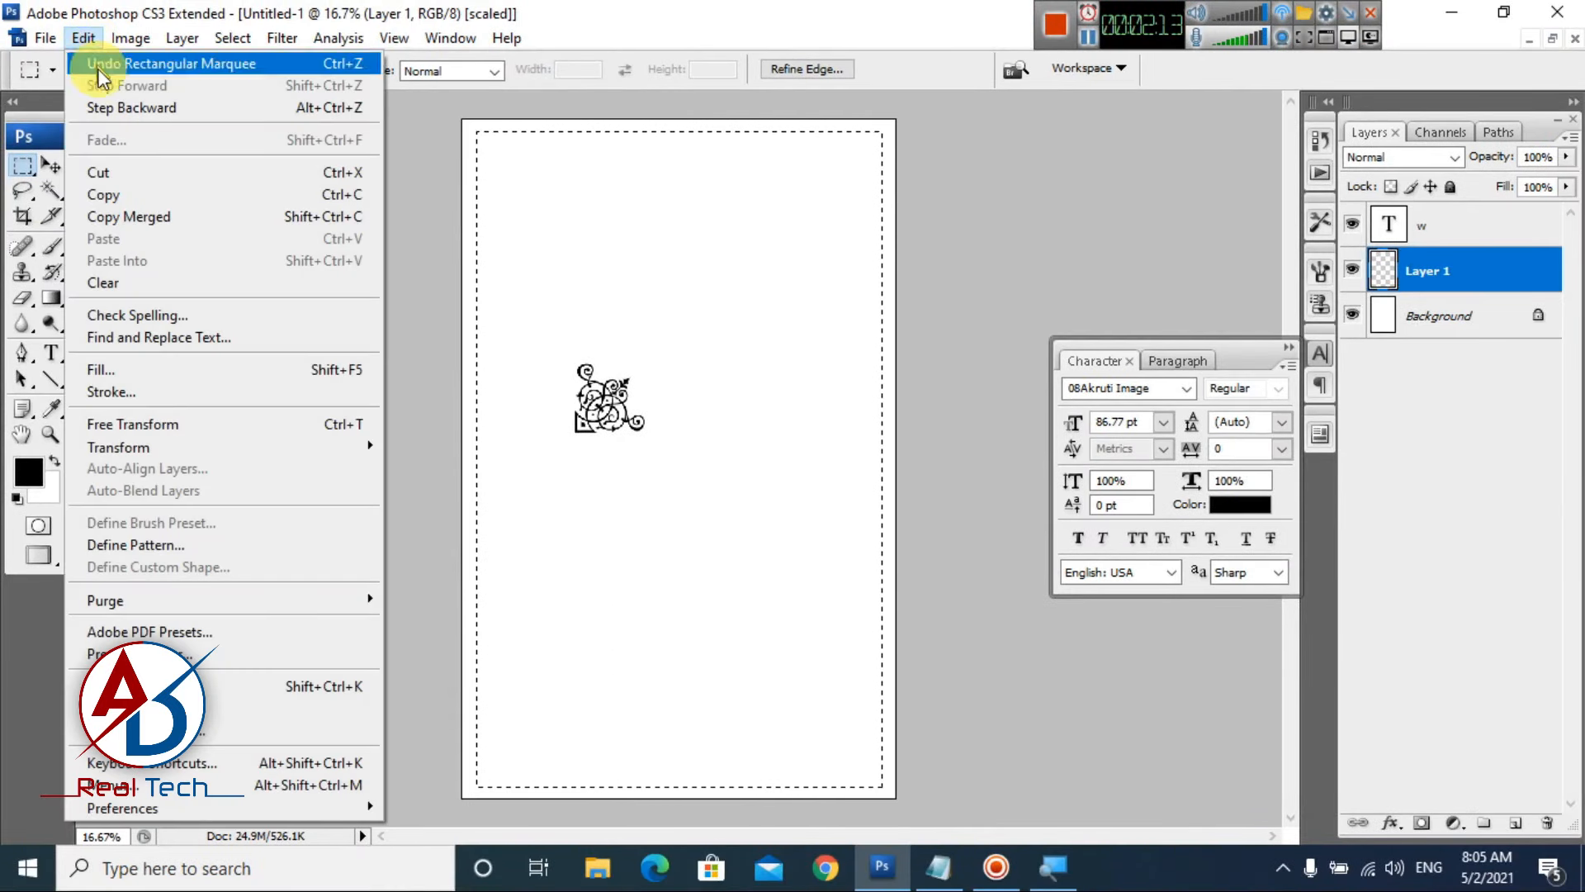
click(116, 392)
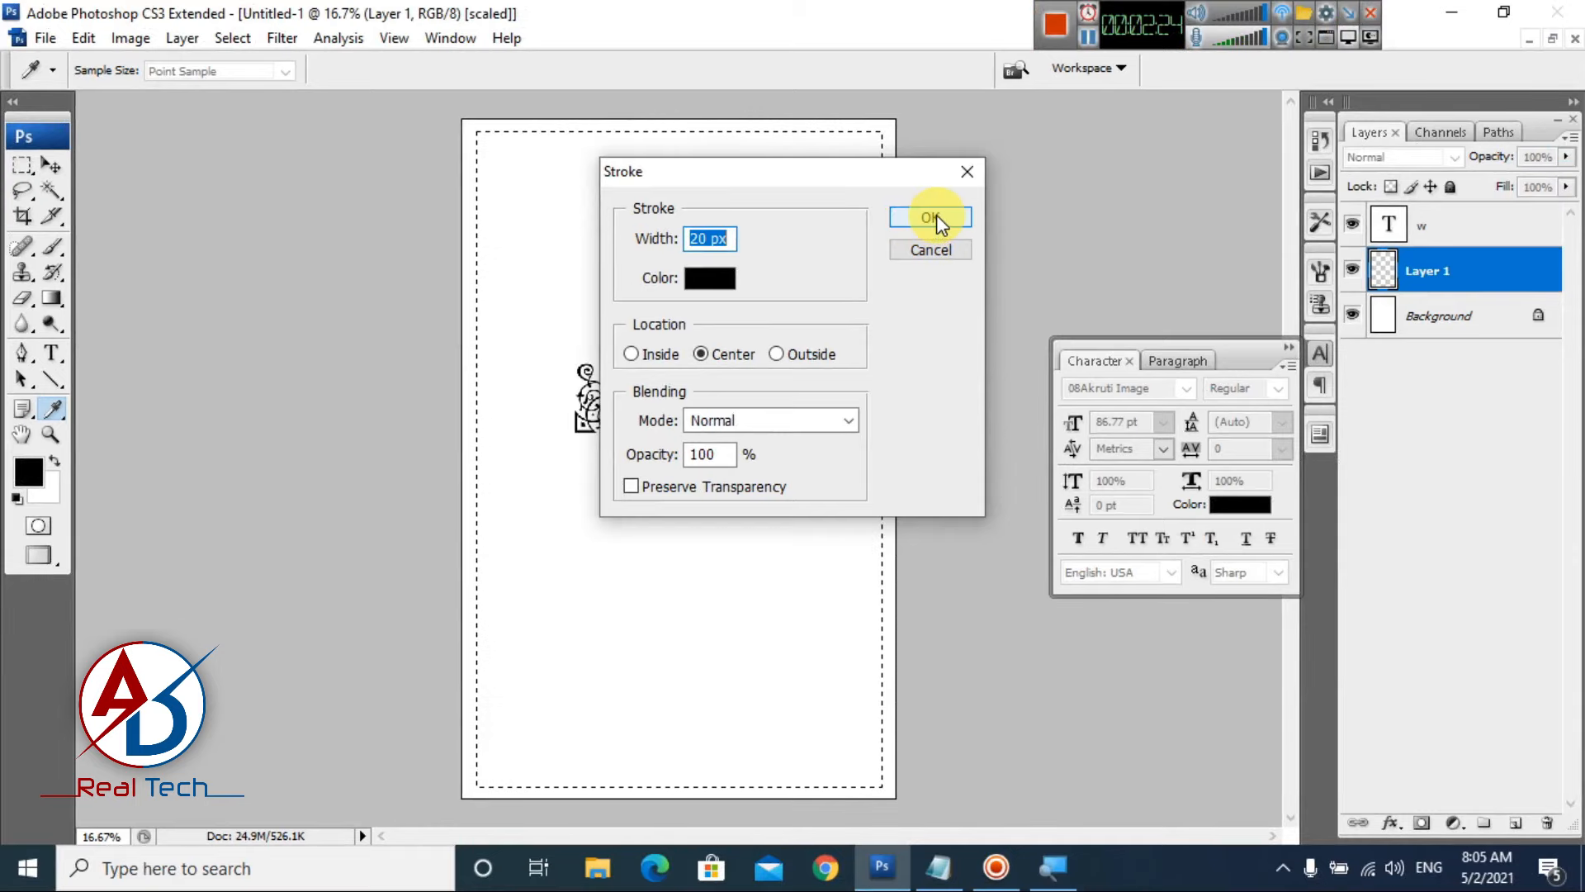
click(709, 277)
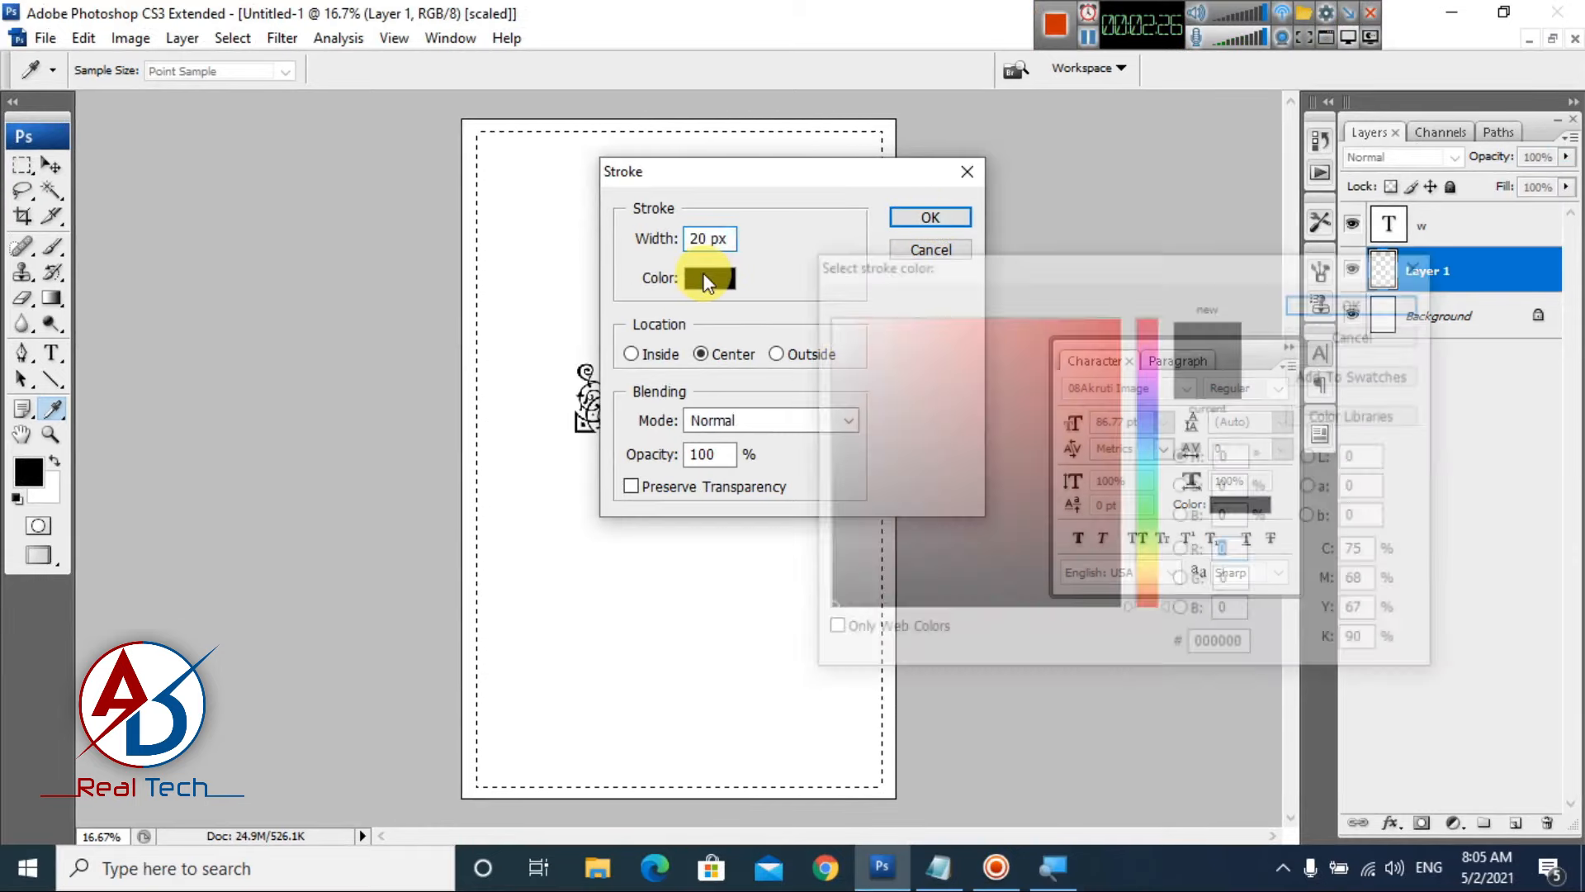
click(1109, 433)
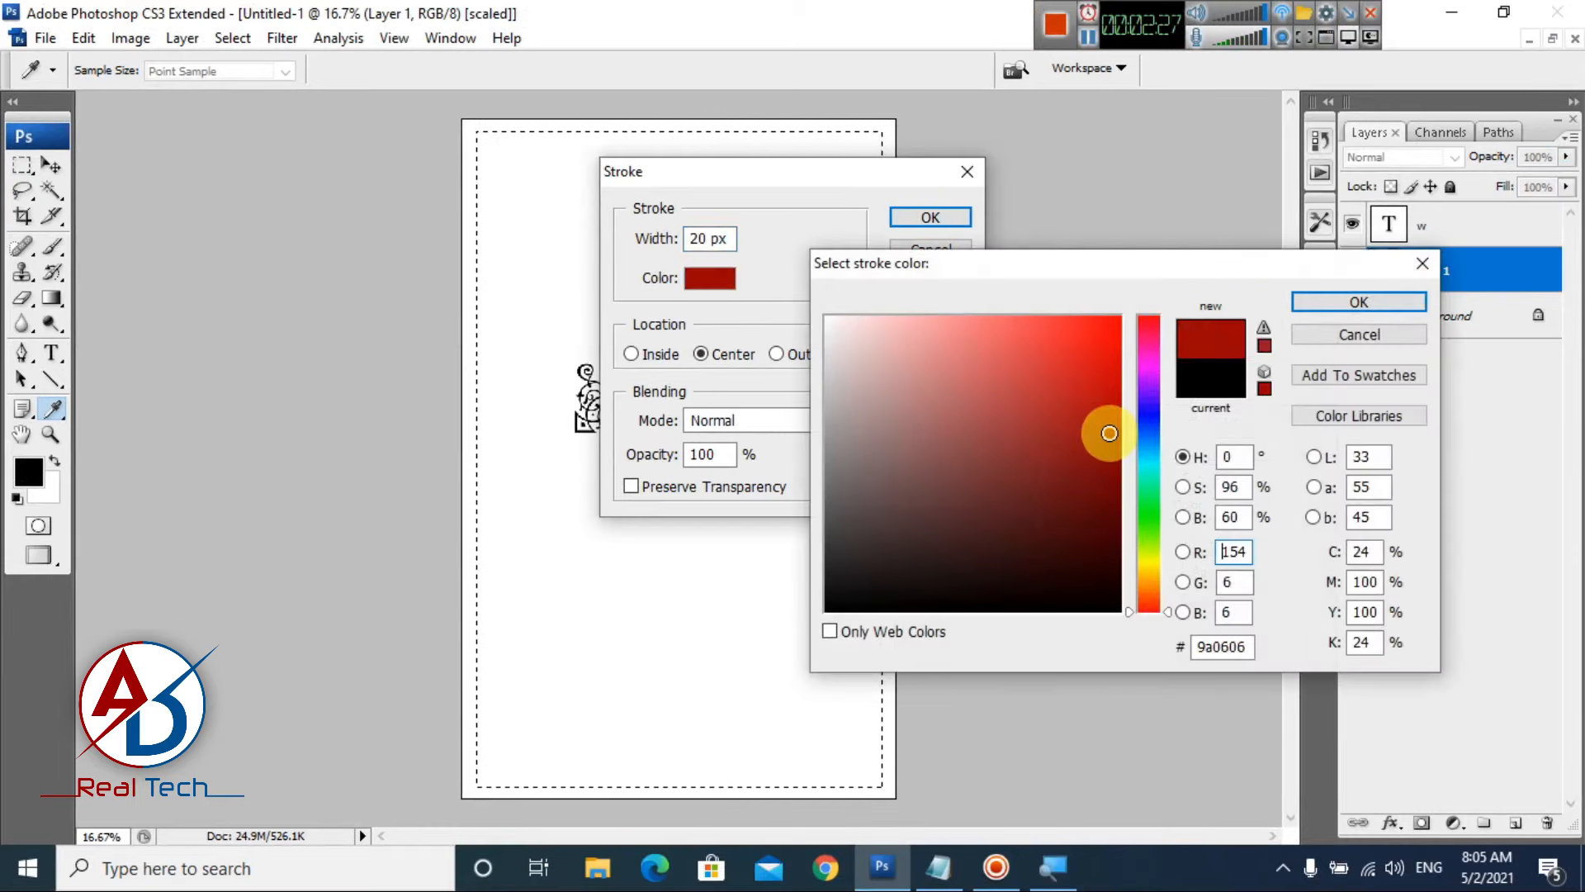
click(1345, 305)
click(930, 218)
key(m)
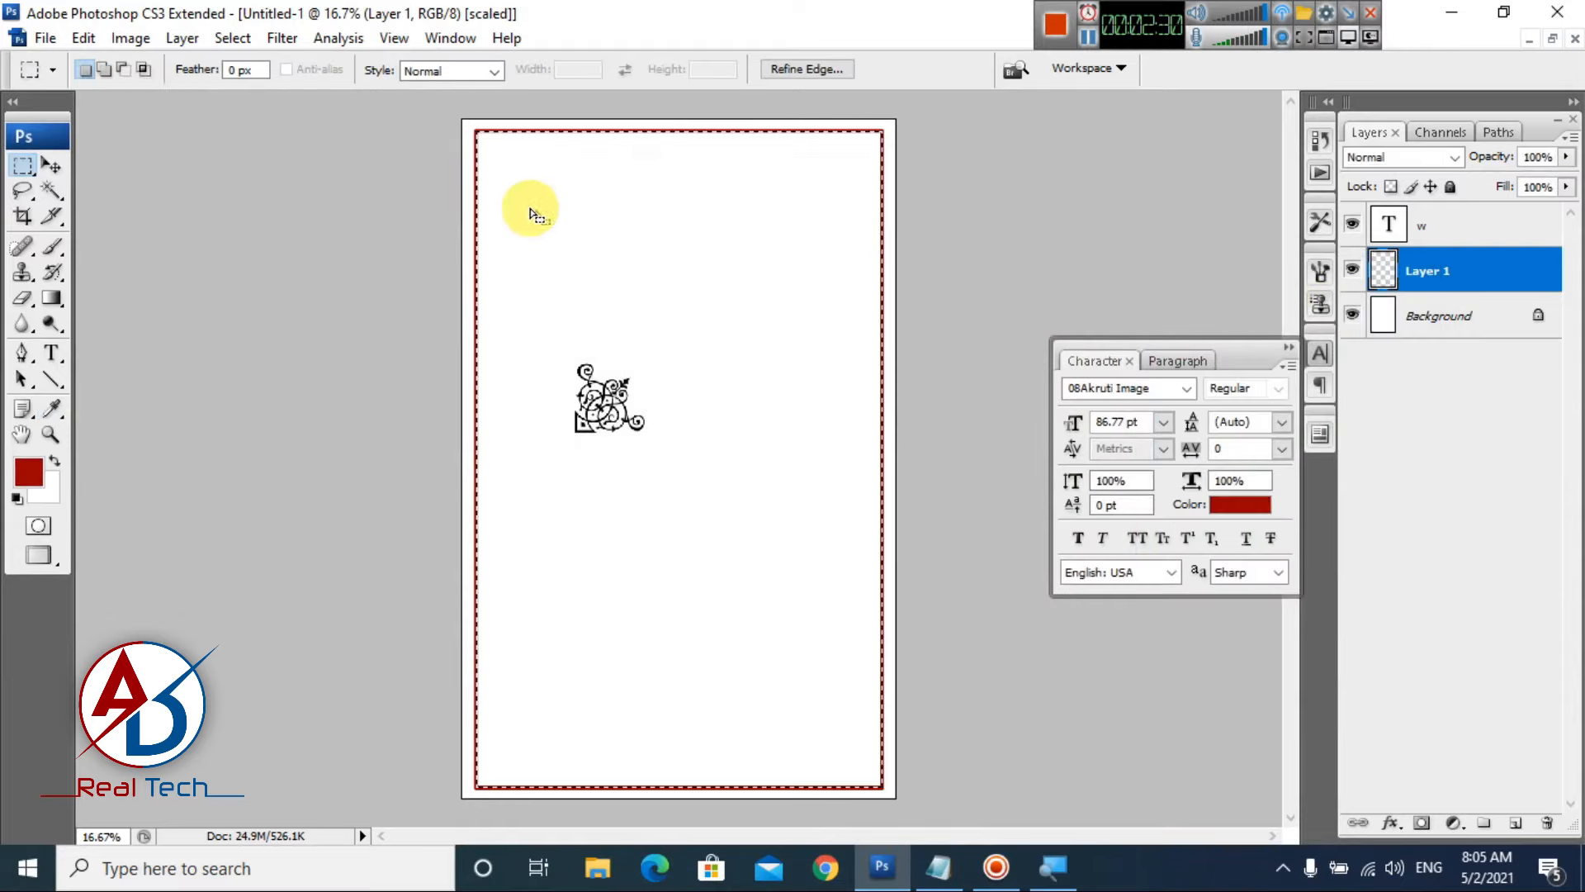
click(697, 237)
- Recolour the corner ornament text to the frame's dark red (9a0000) by sampling the frame line, and commit the text edit
scroll(655, 446, up, 3)
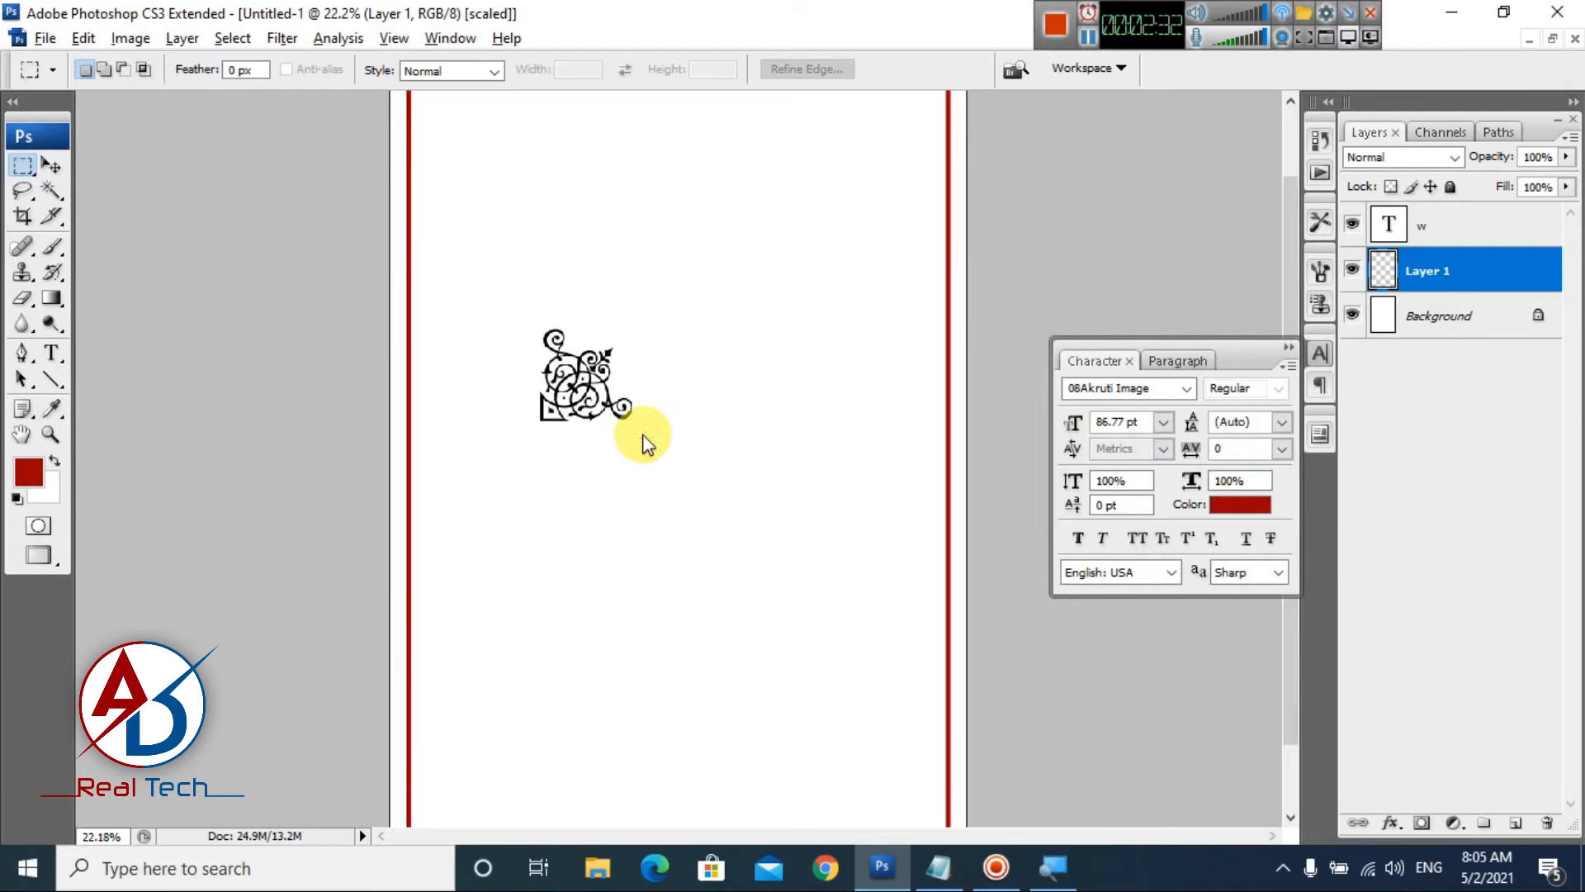
drag(671, 423, 677, 492)
click(51, 355)
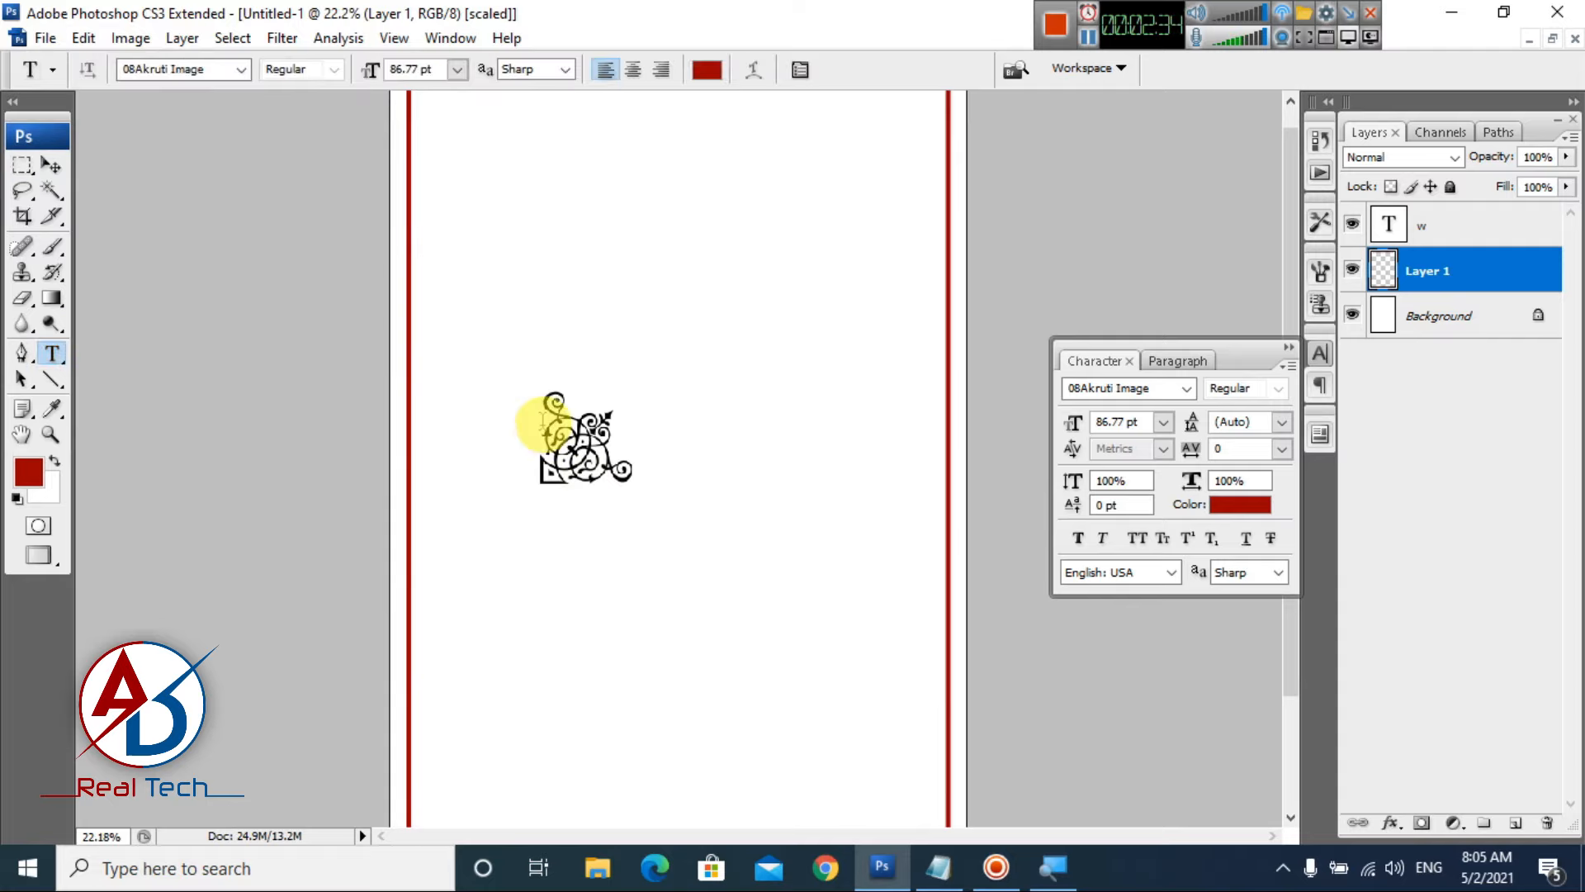
drag(547, 425, 615, 432)
click(1228, 507)
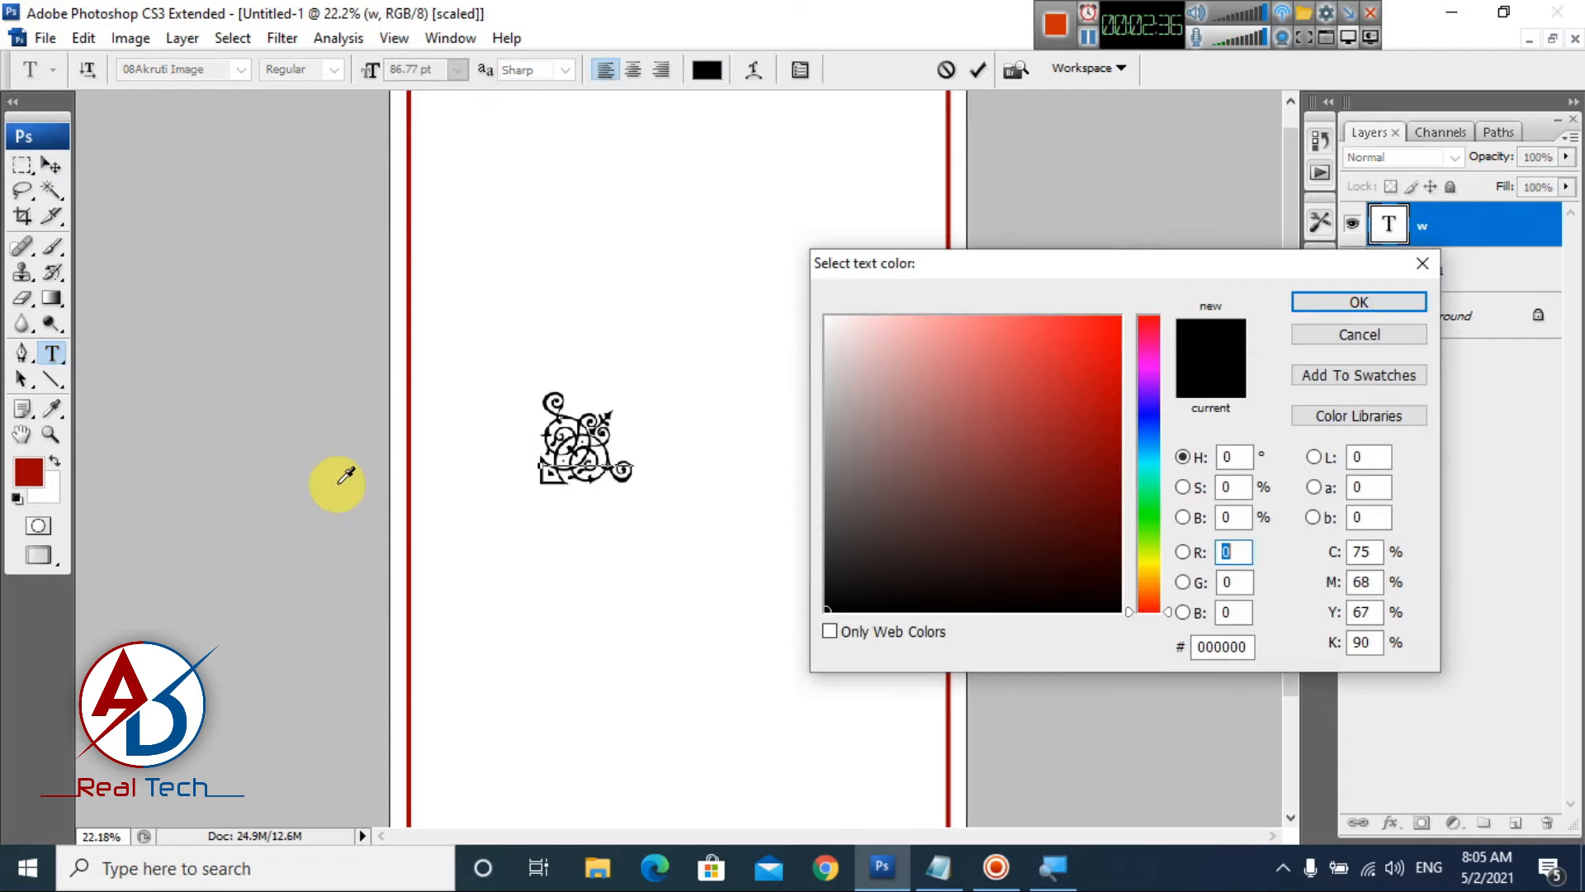
click(408, 489)
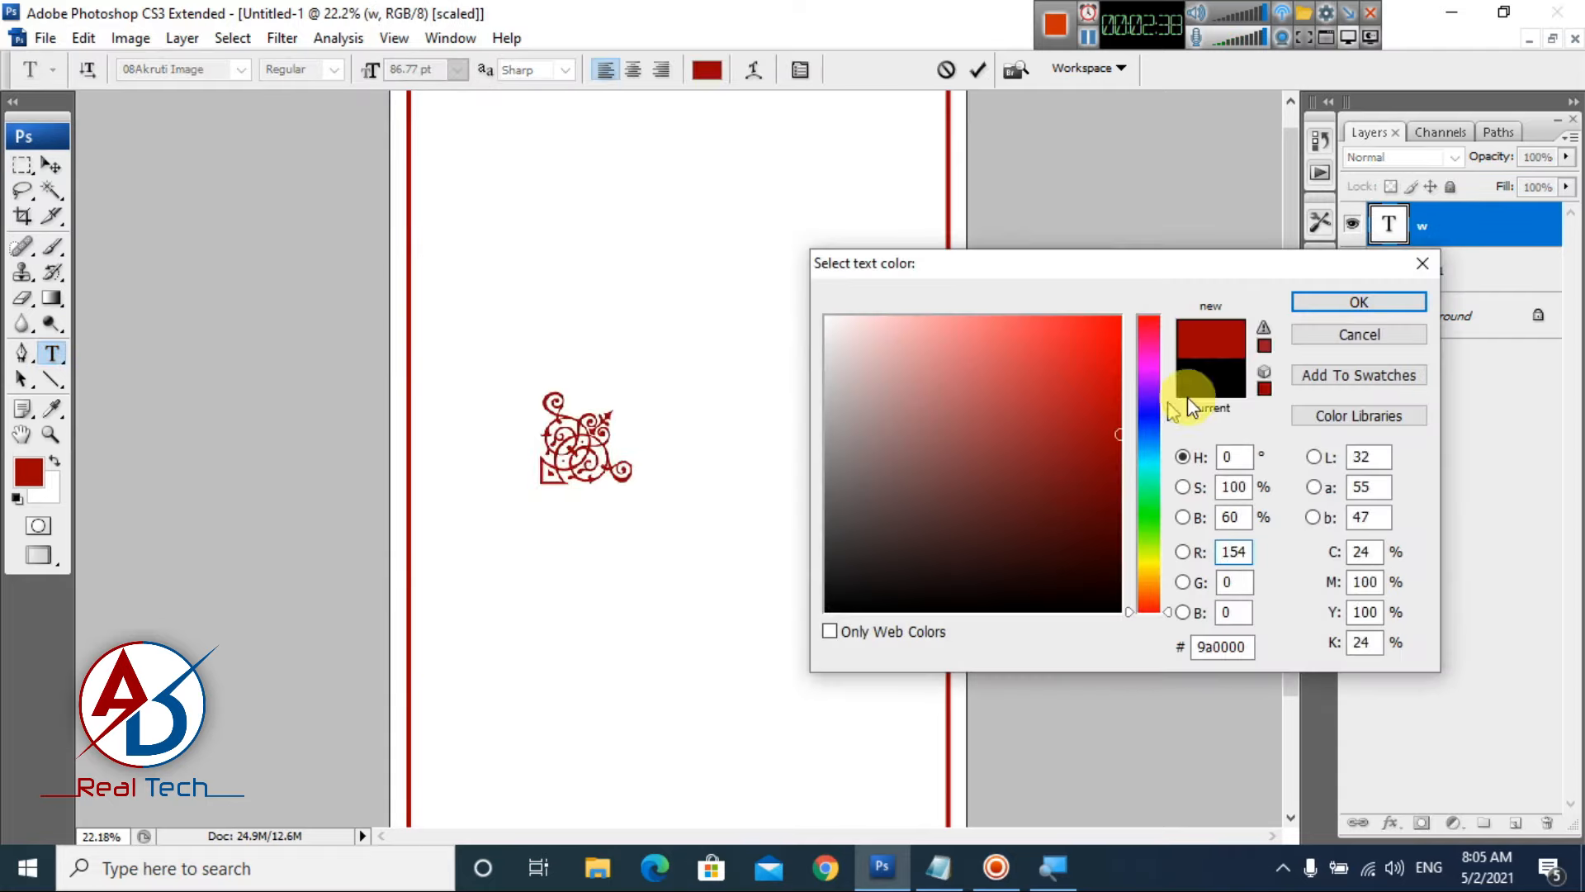
click(1349, 309)
scroll(826, 320, down, 6)
scroll(753, 351, up, 2)
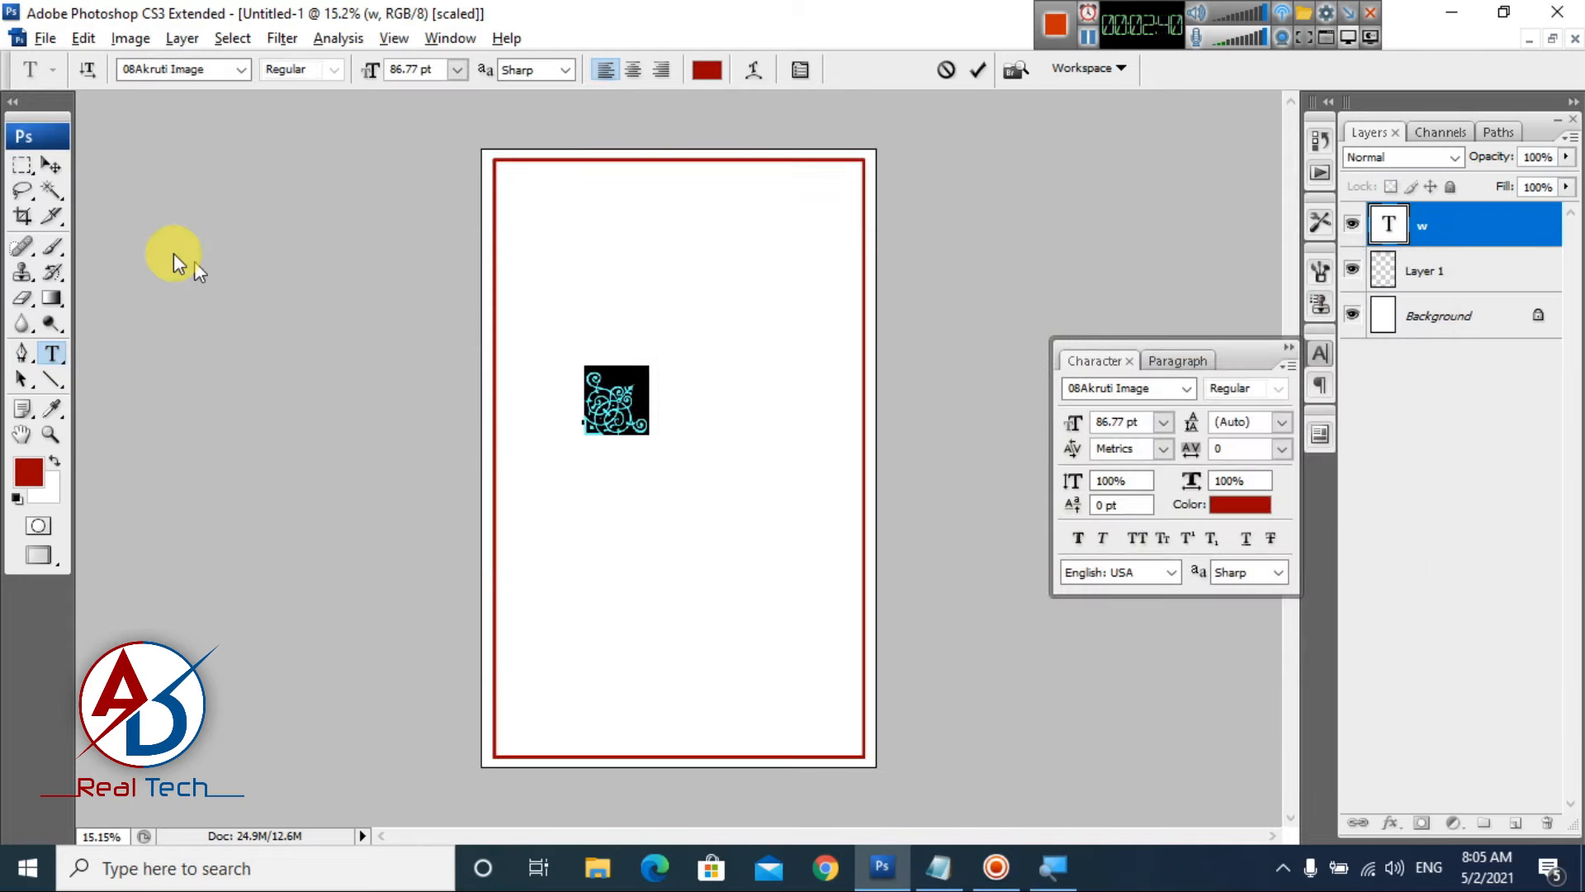
click(54, 166)
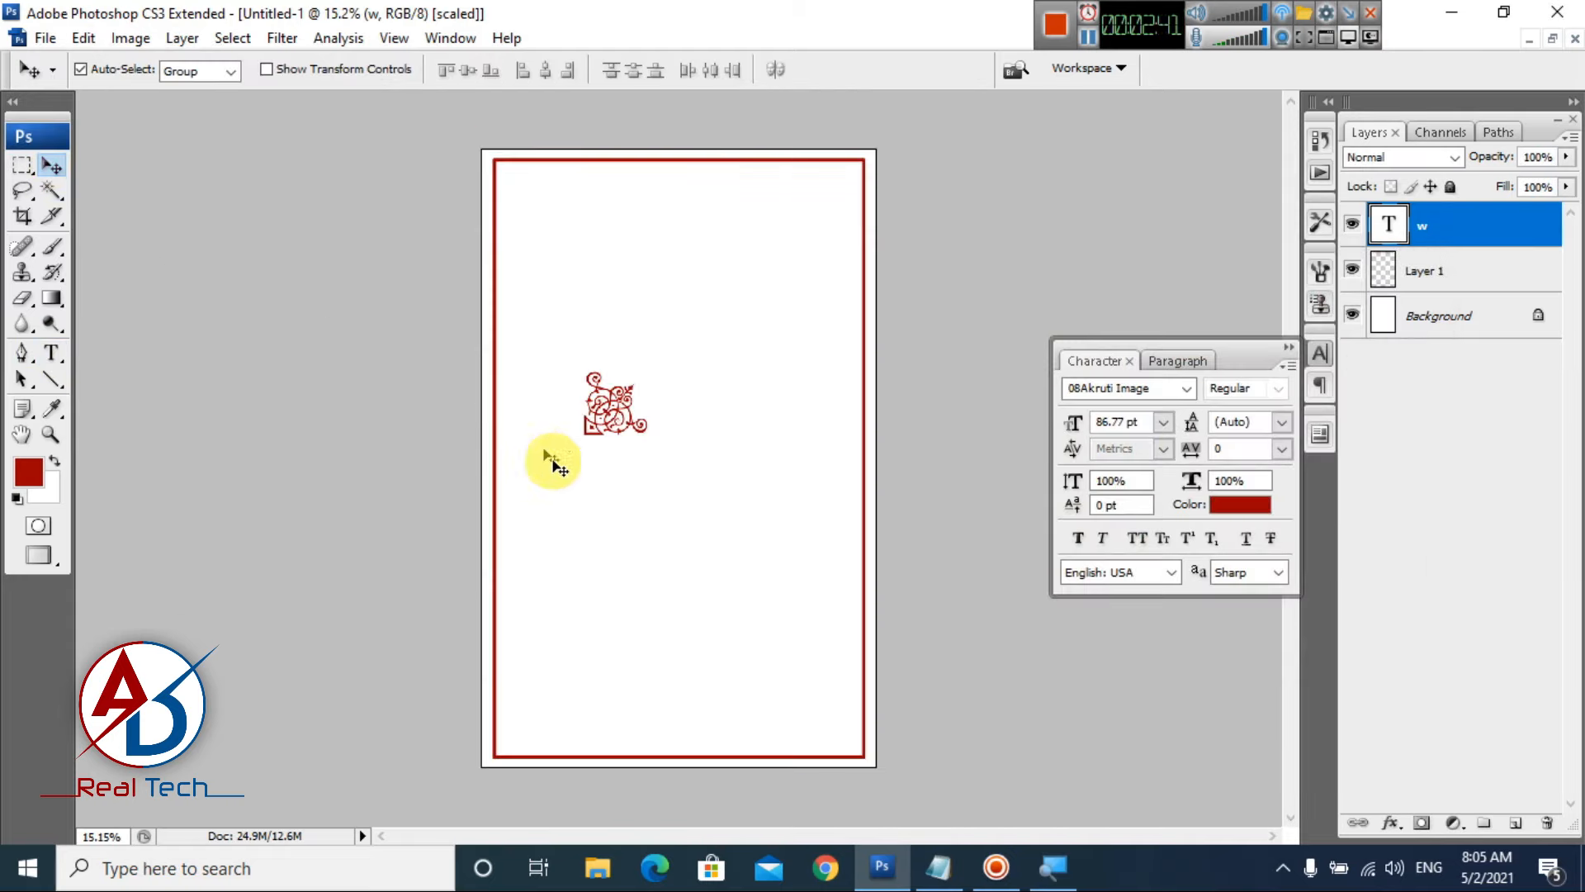
- Align the red frame layer horizontally and vertically to the centre of the page, and clear the selection
click(496, 566)
key(ctrl+a)
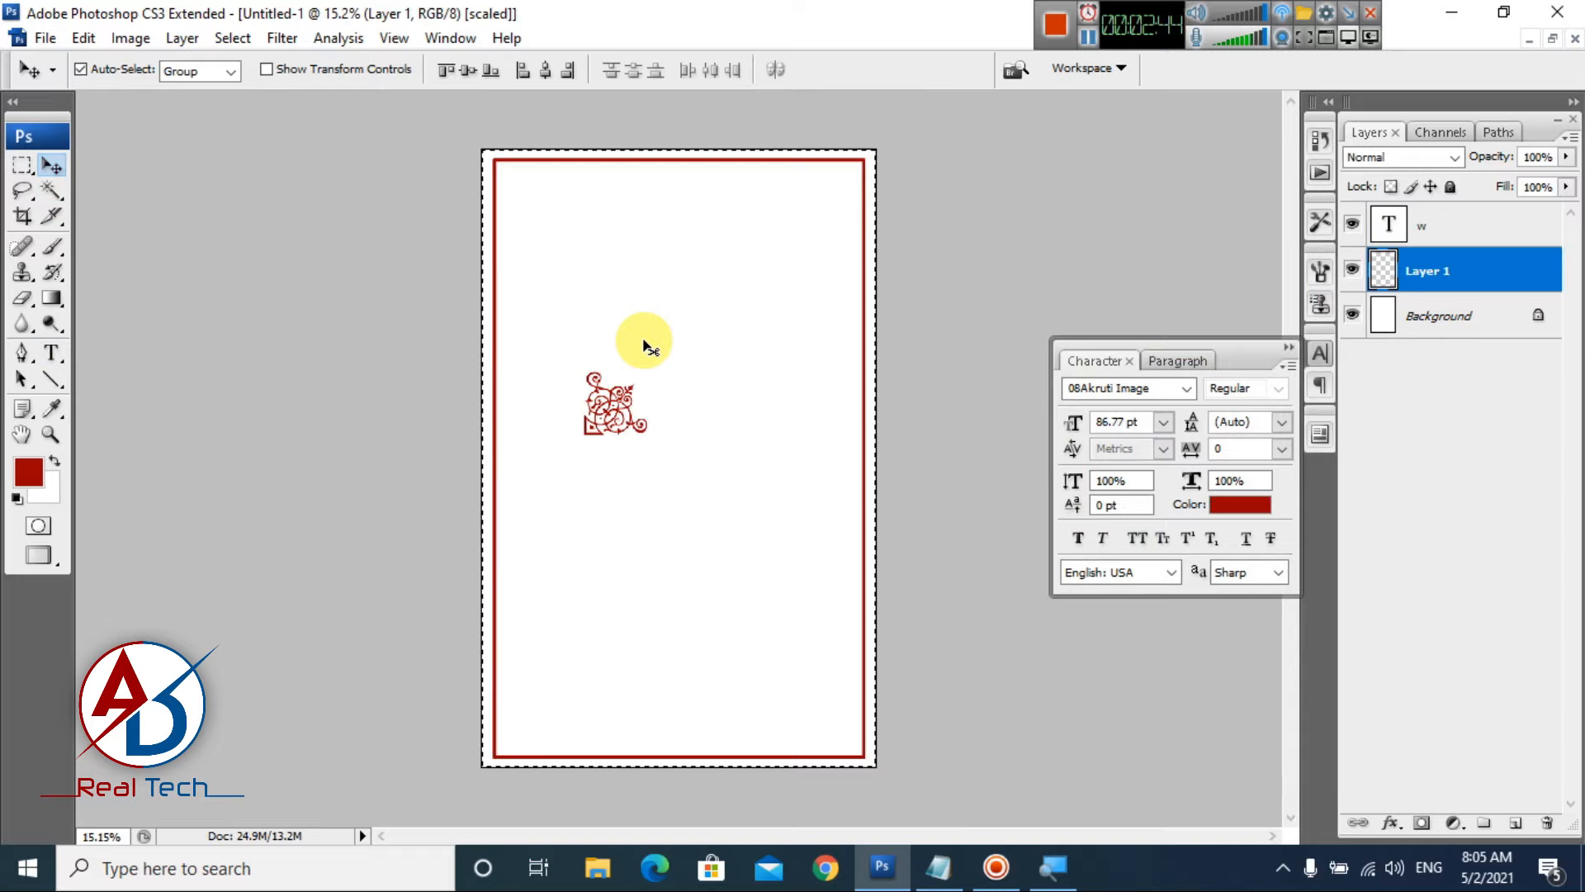
click(544, 76)
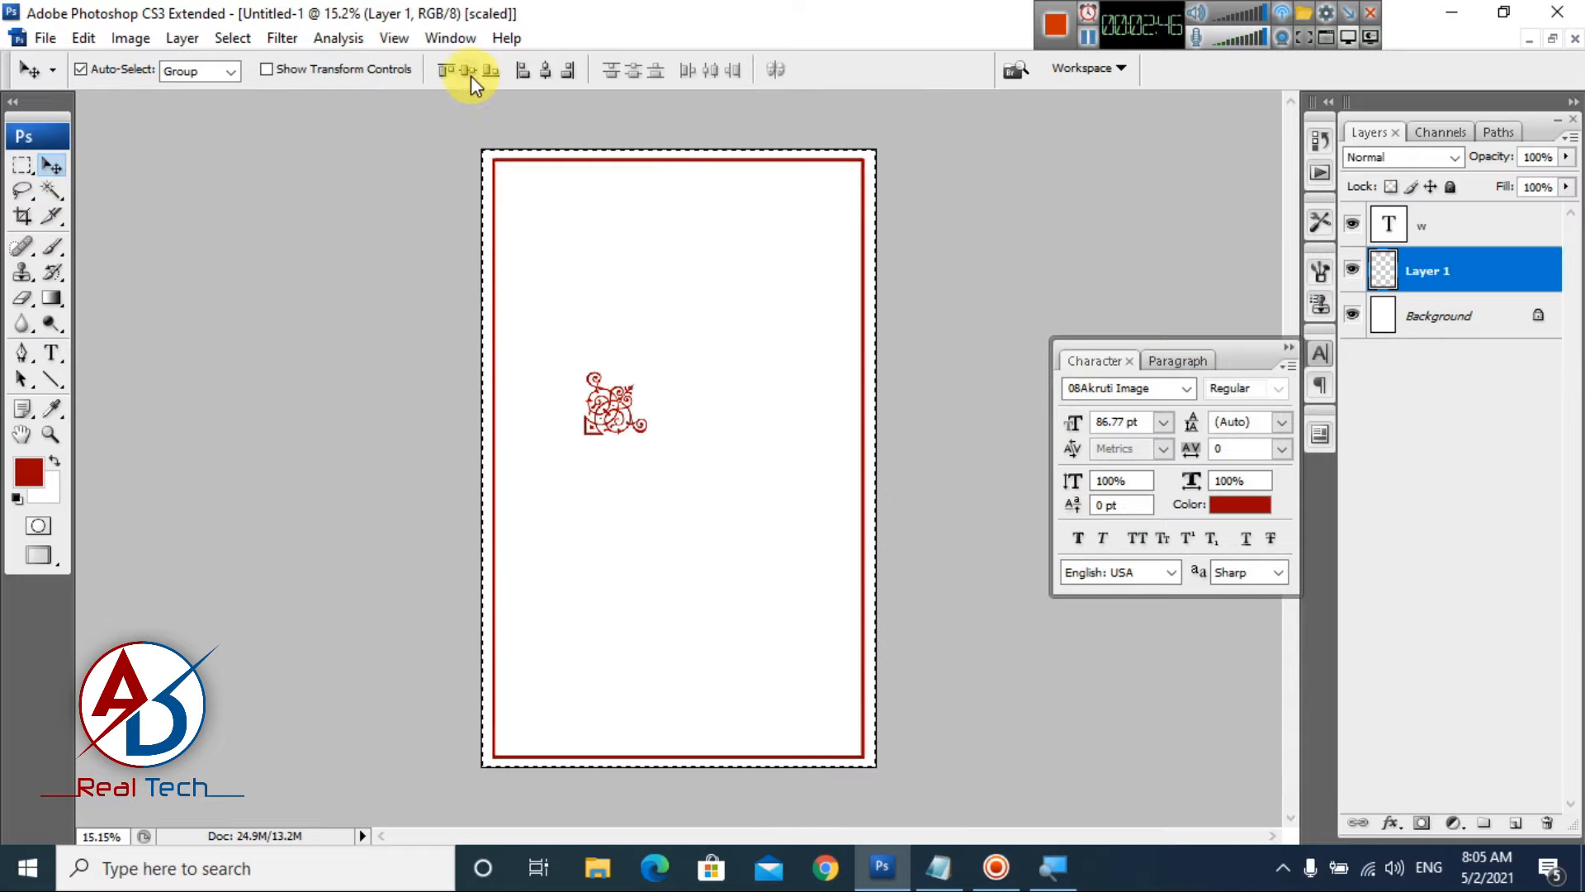
key(ctrl+d)
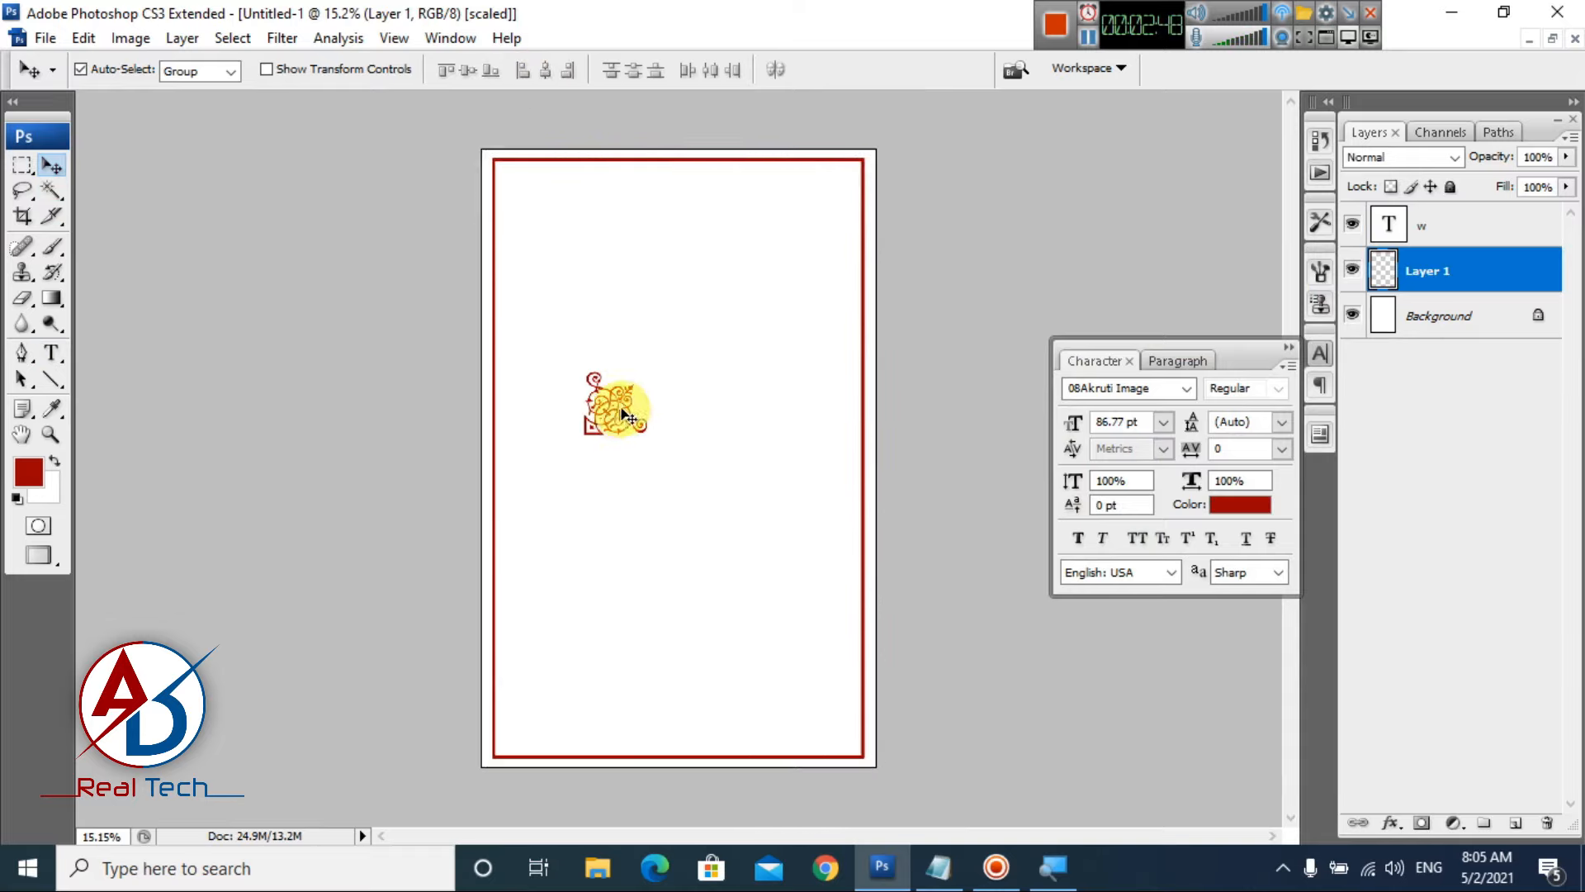
- Move the ornament to the frame's left side and flip it vertically with Free Transform
drag(608, 400, 551, 444)
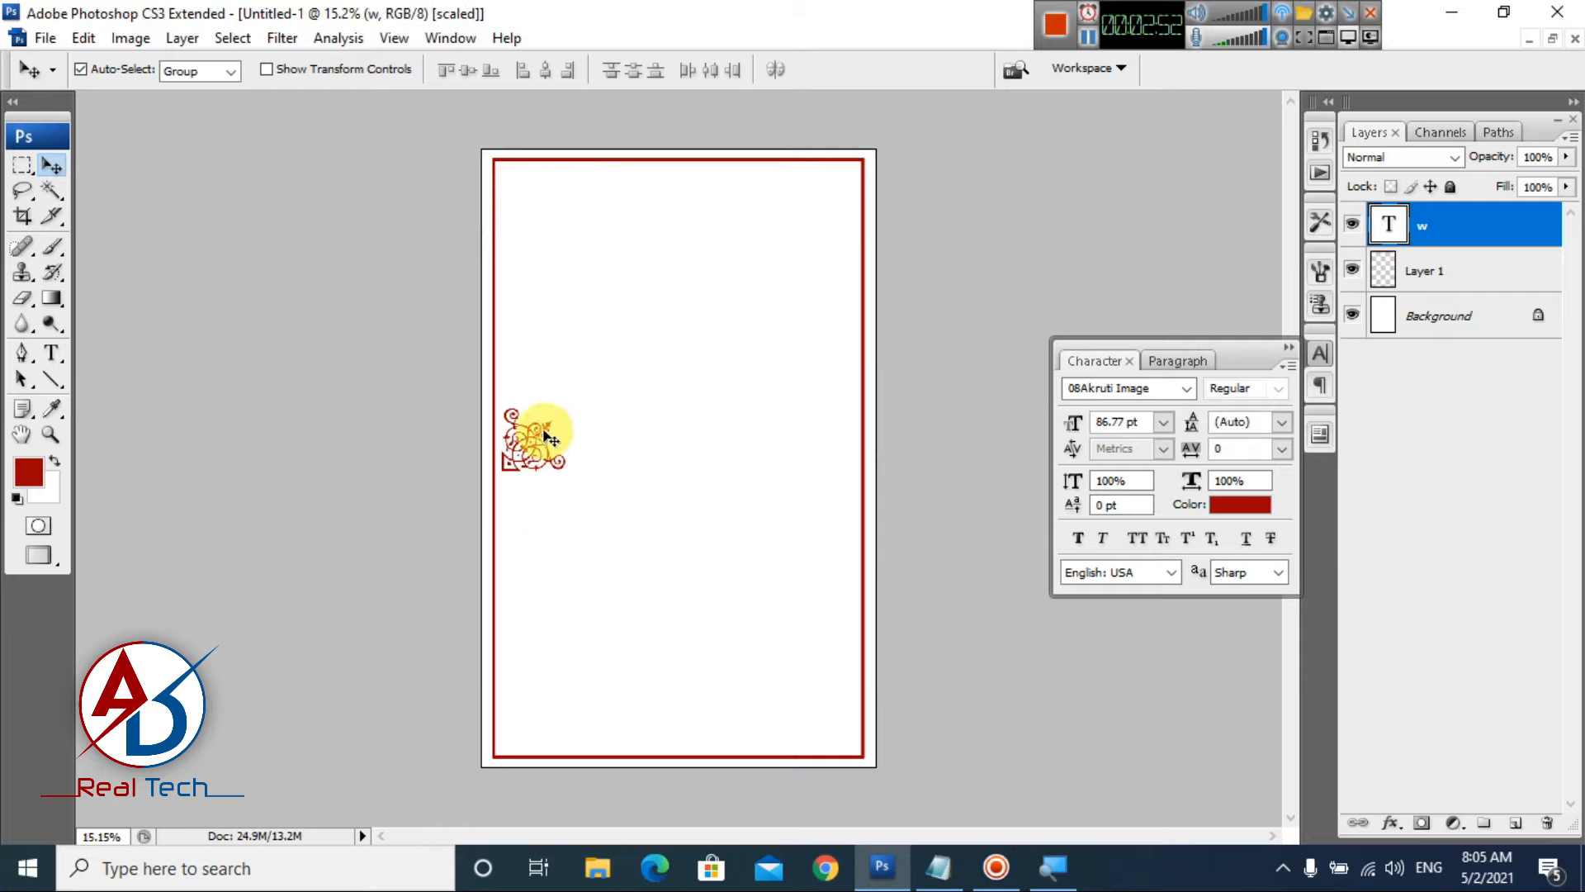
key(ctrl+t)
right_click(537, 447)
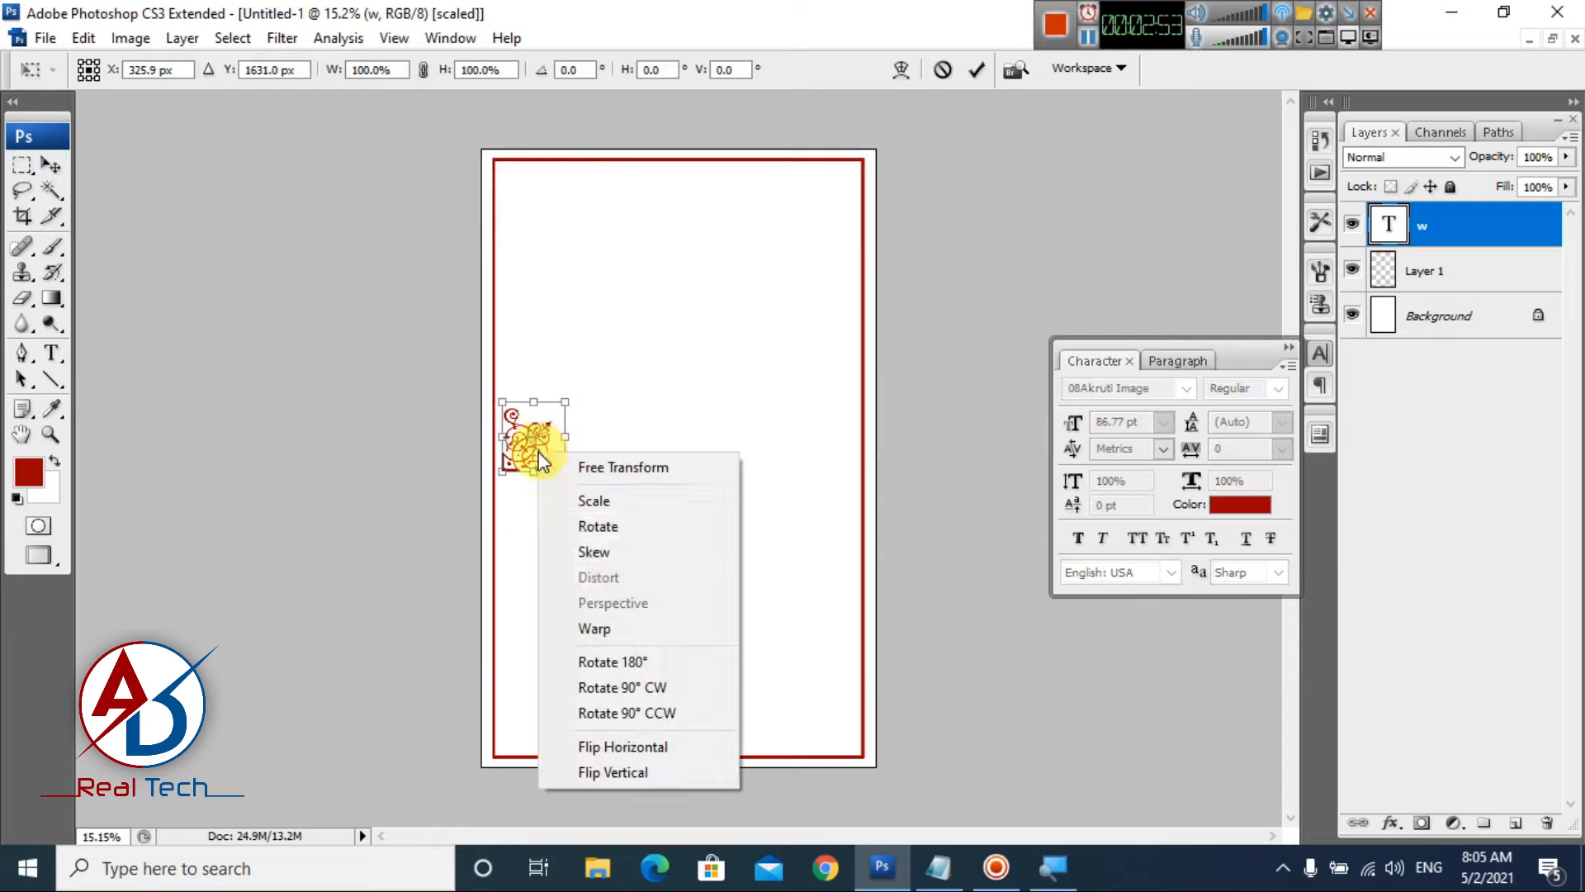
click(626, 746)
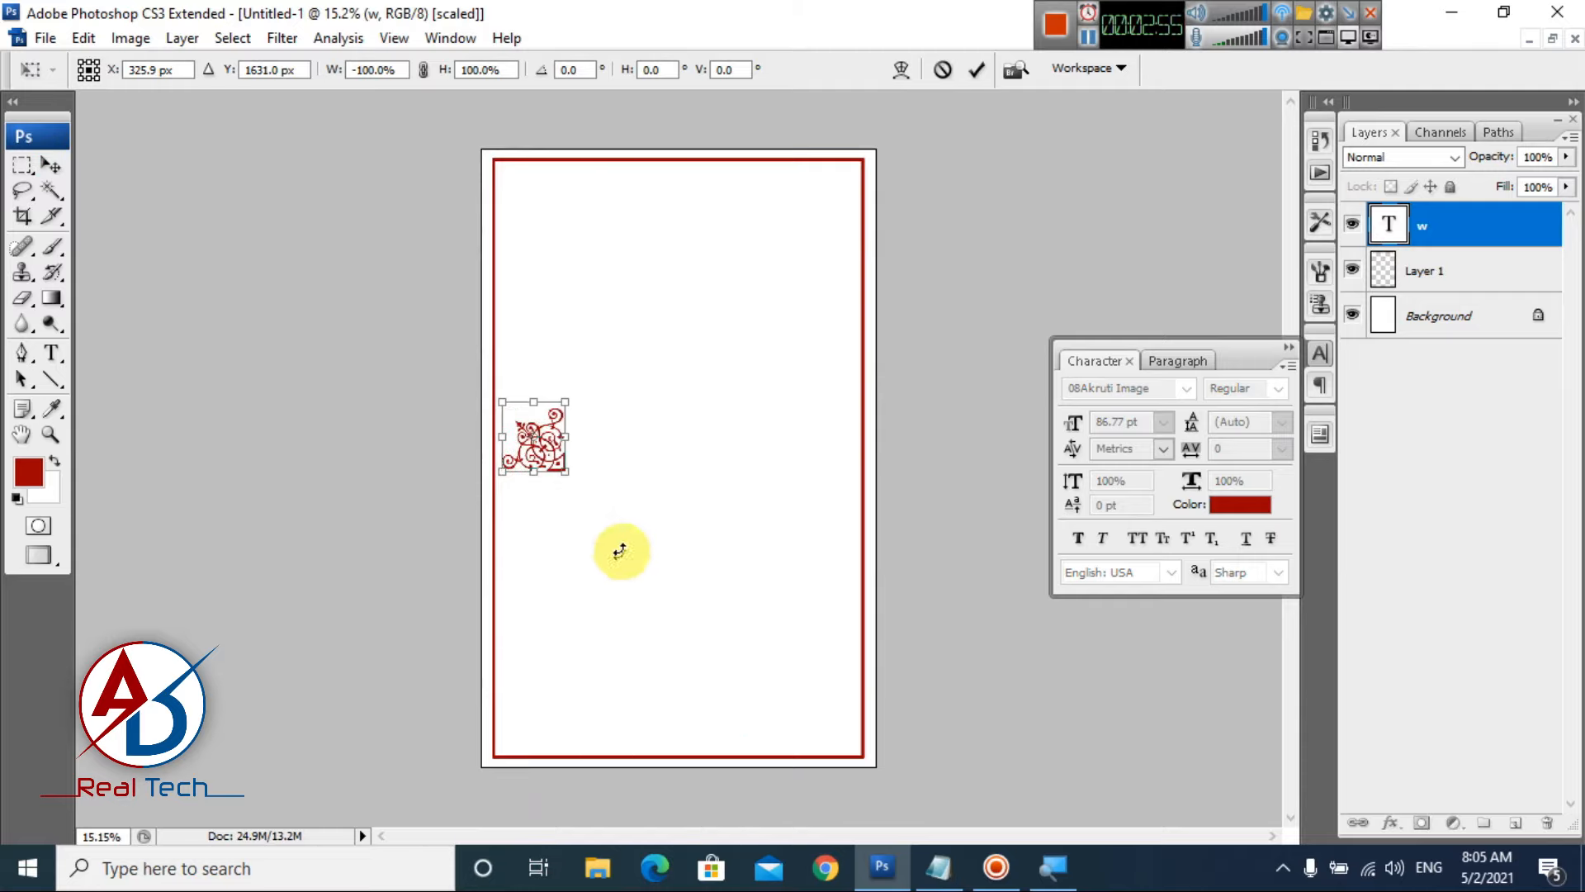
right_click(547, 440)
click(658, 764)
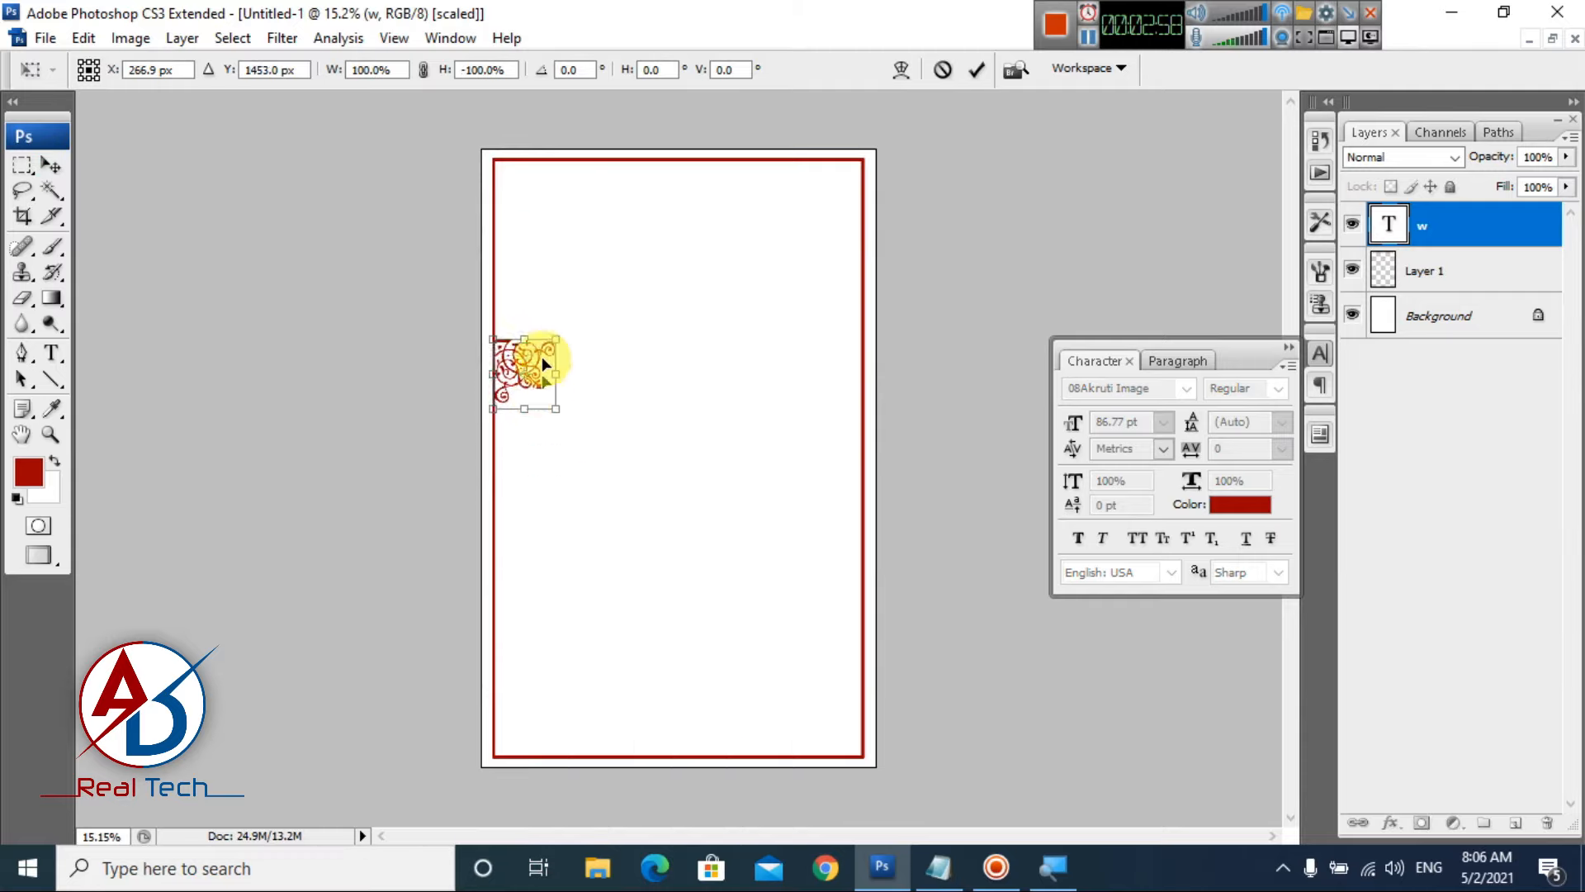
- Position the flipped ornament just inside the frame's top-left corner and commit the transform
scroll(573, 255, up, 8)
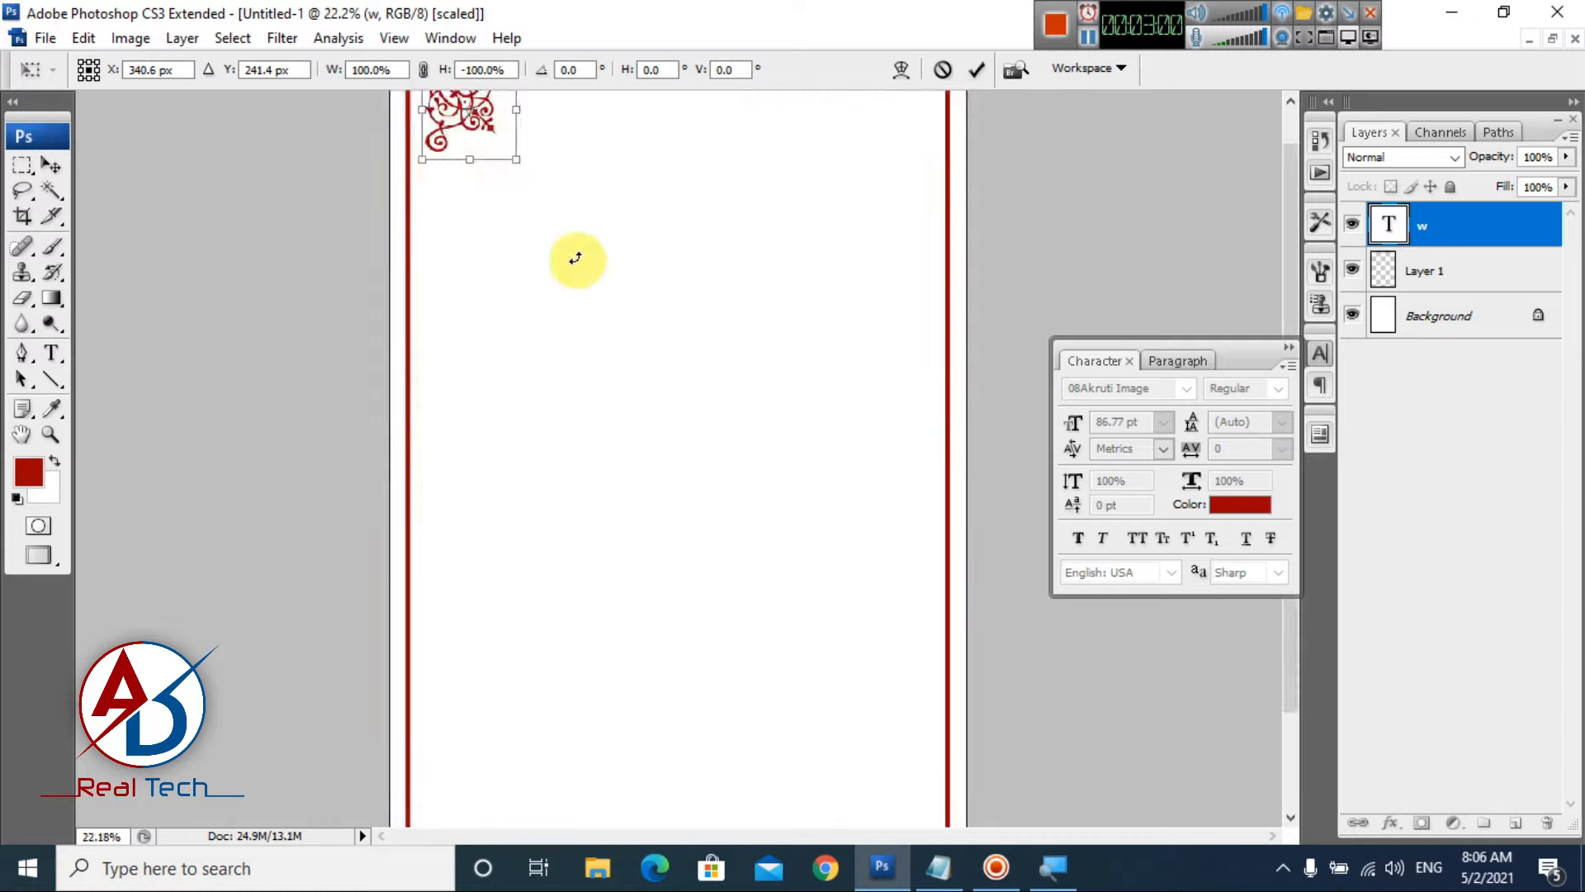
drag(577, 254, 743, 816)
drag(374, 185, 392, 226)
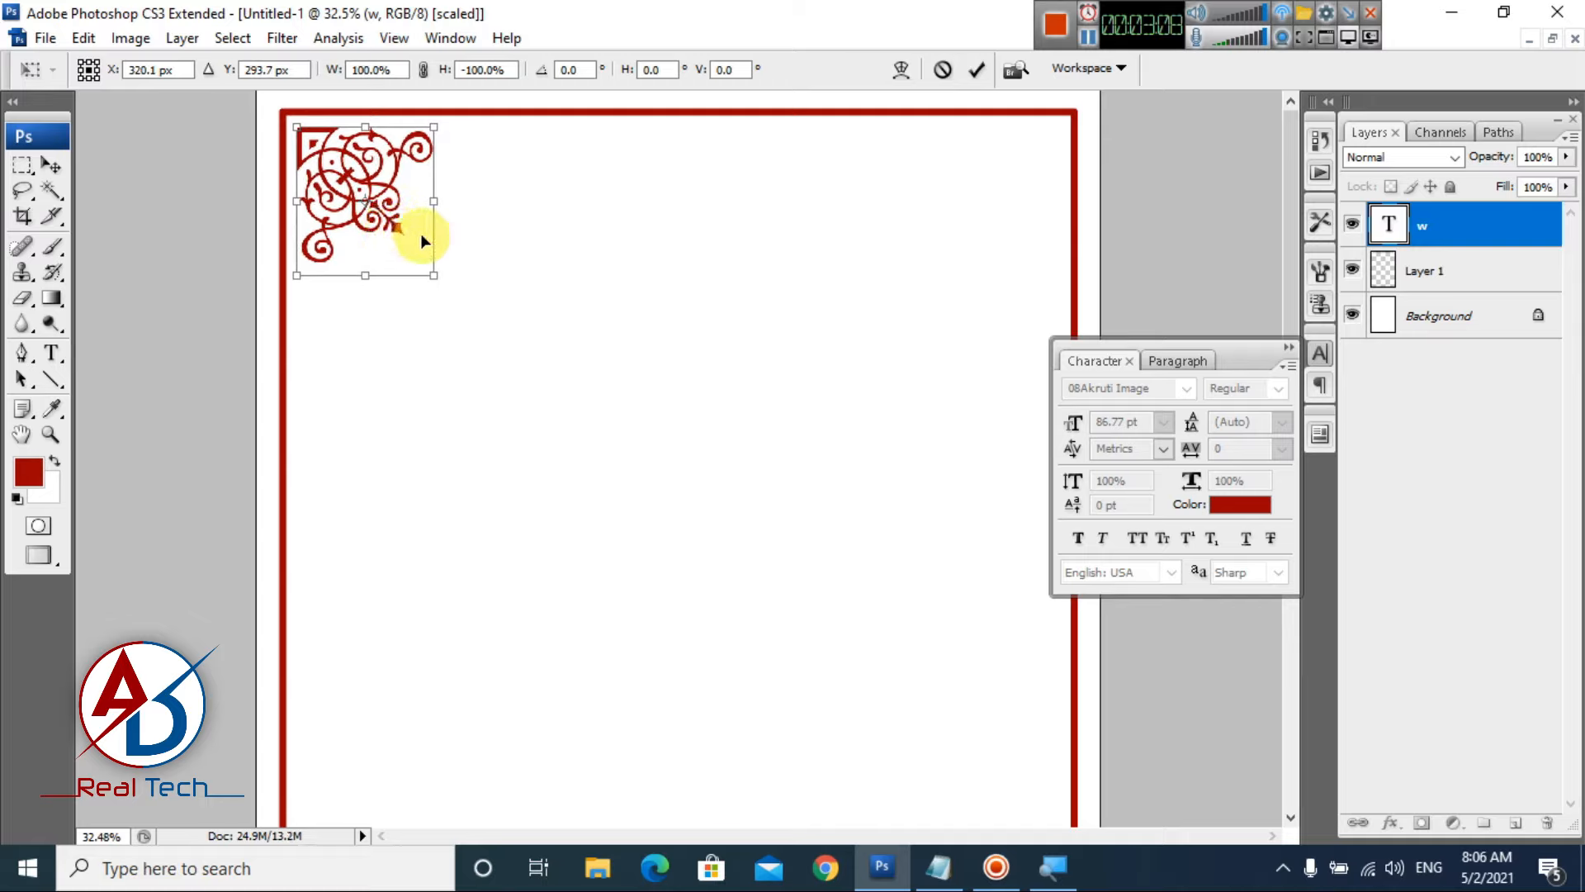
key(Right)
key(Return)
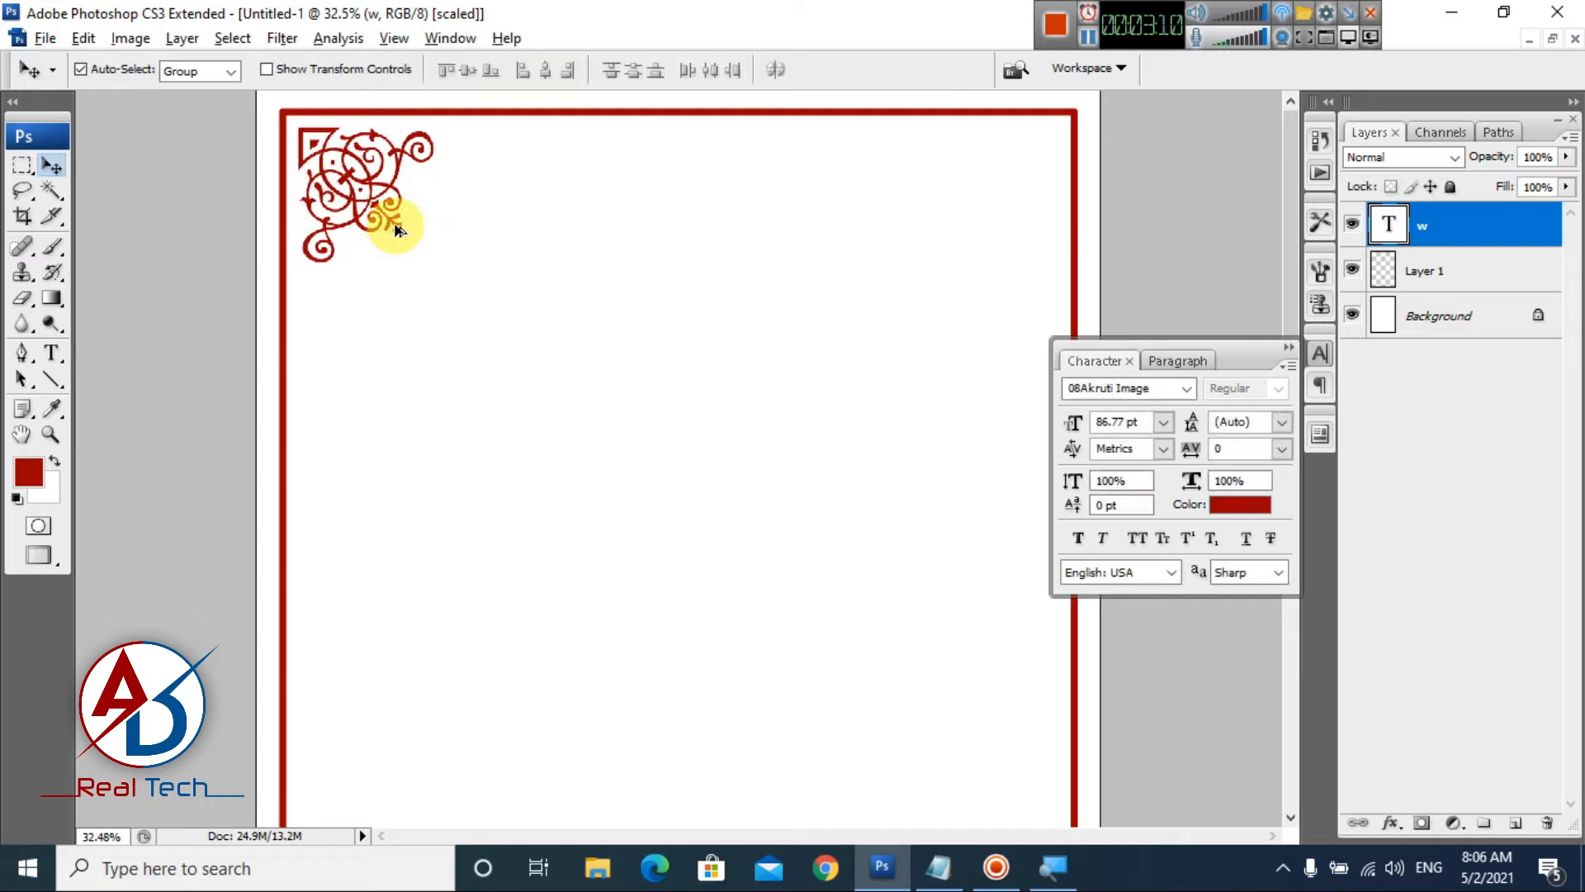
- Duplicate the ornament across to the frame's top-right corner and flip the copy horizontally
drag(394, 225, 1021, 221)
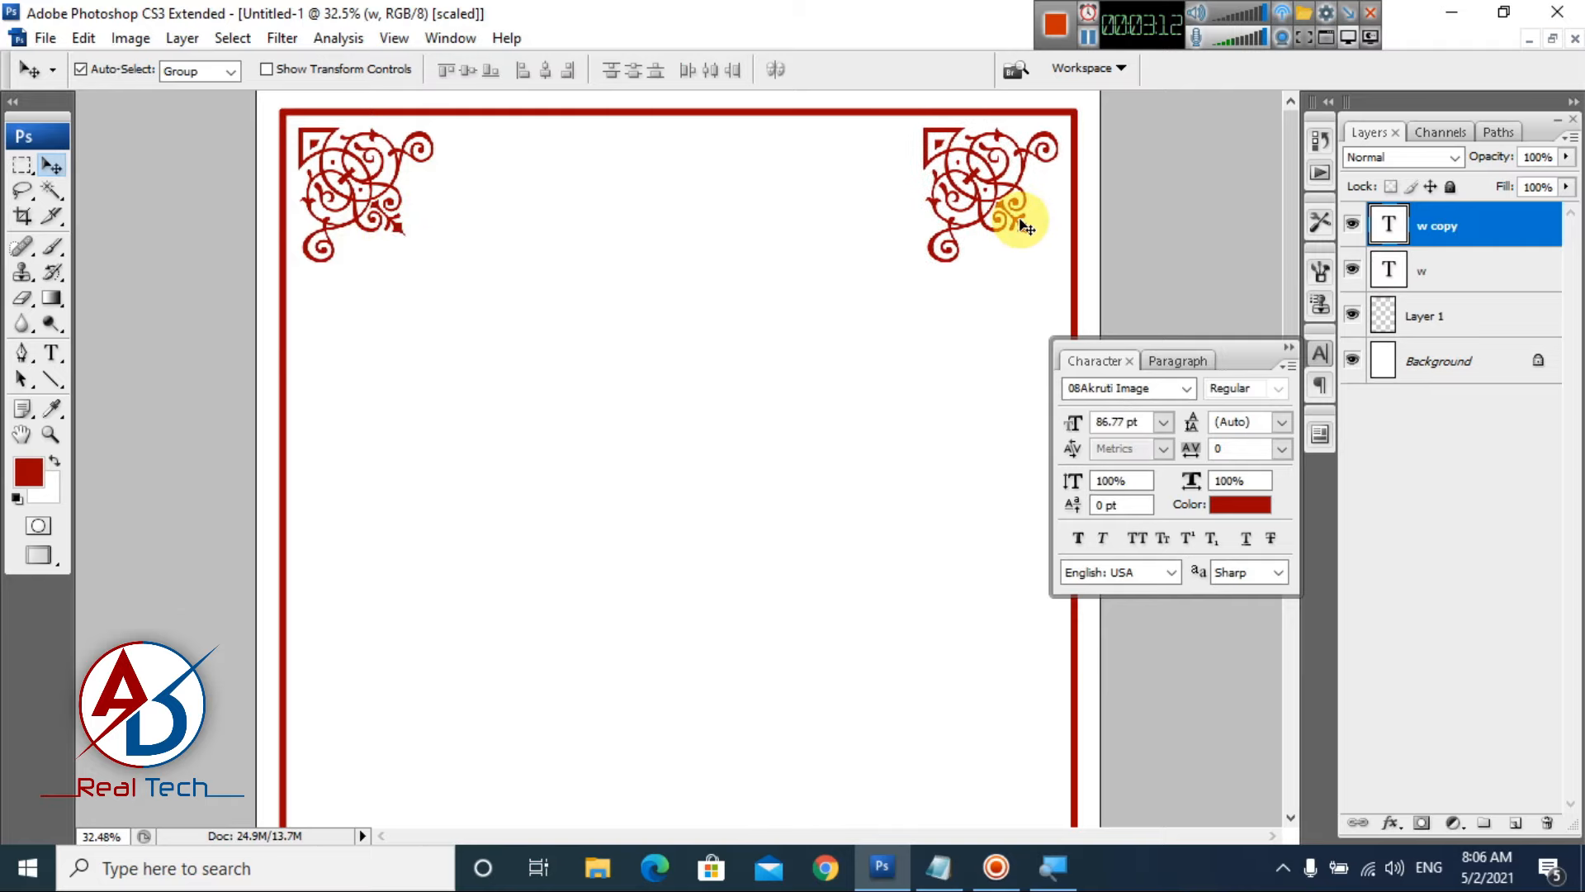
key(ctrl+t)
right_click(1020, 206)
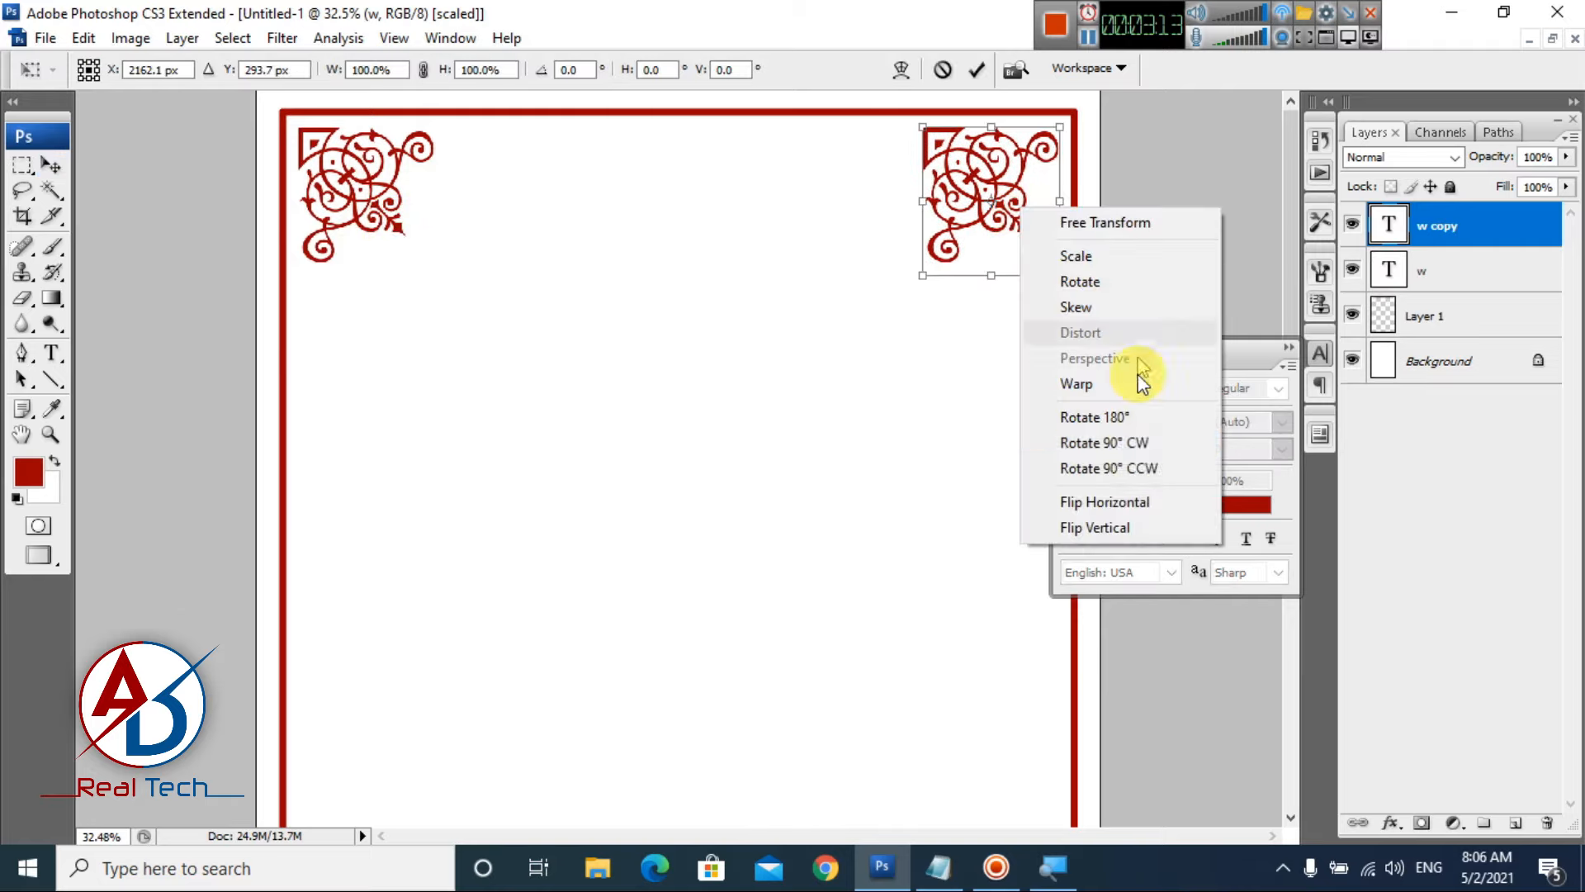
click(1138, 502)
key(Return)
scroll(903, 329, down, 3)
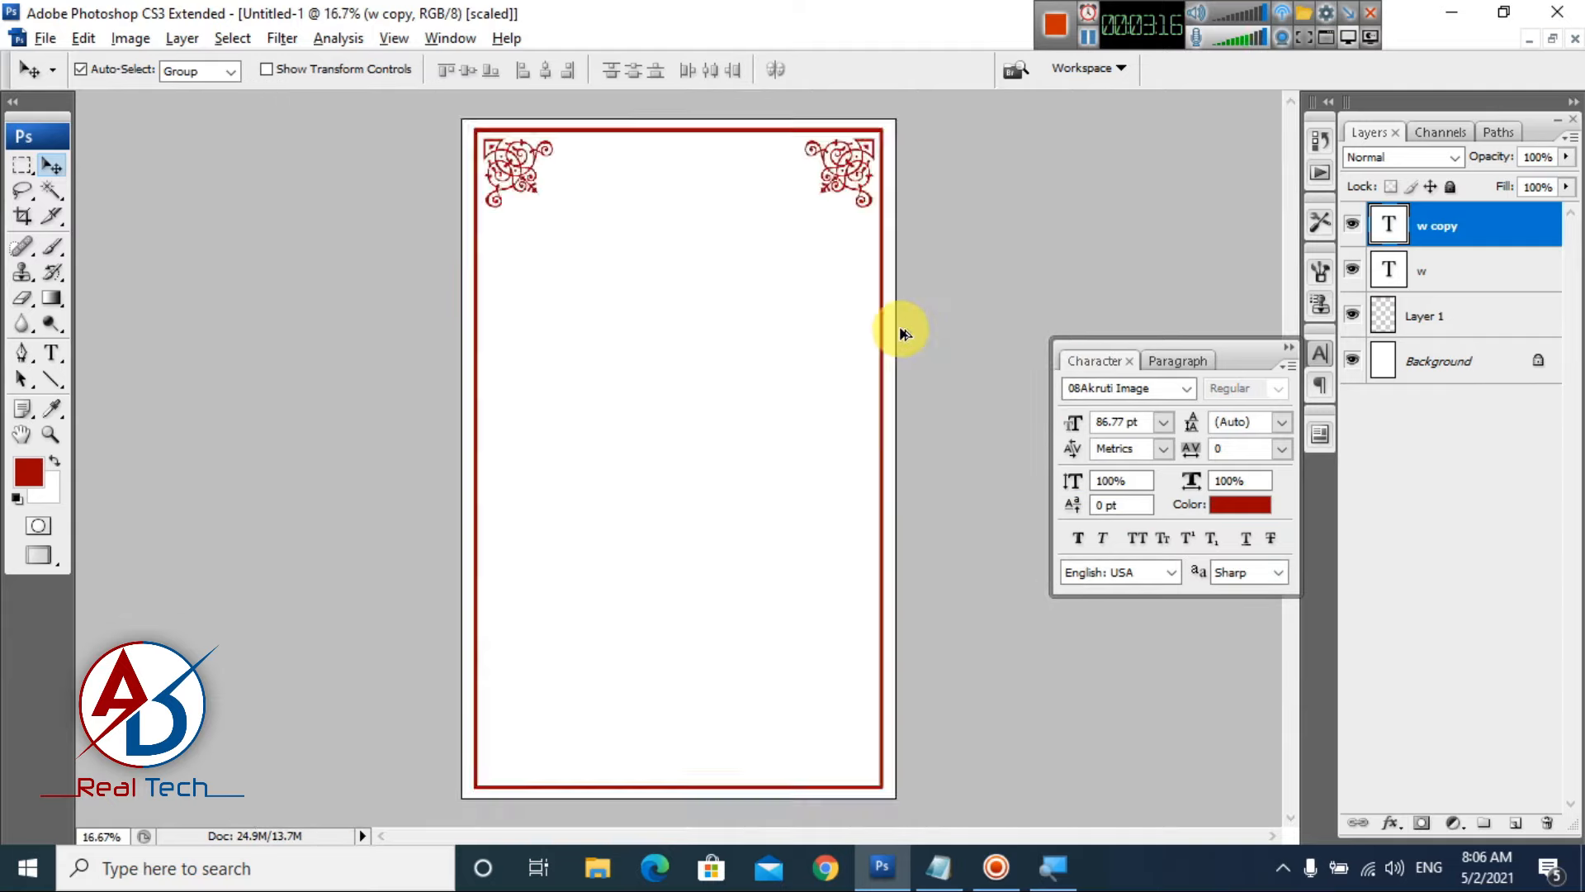
- Duplicate both top ornaments together down to the lower part of the frame and flip the copies vertically
shift+click(1462, 282)
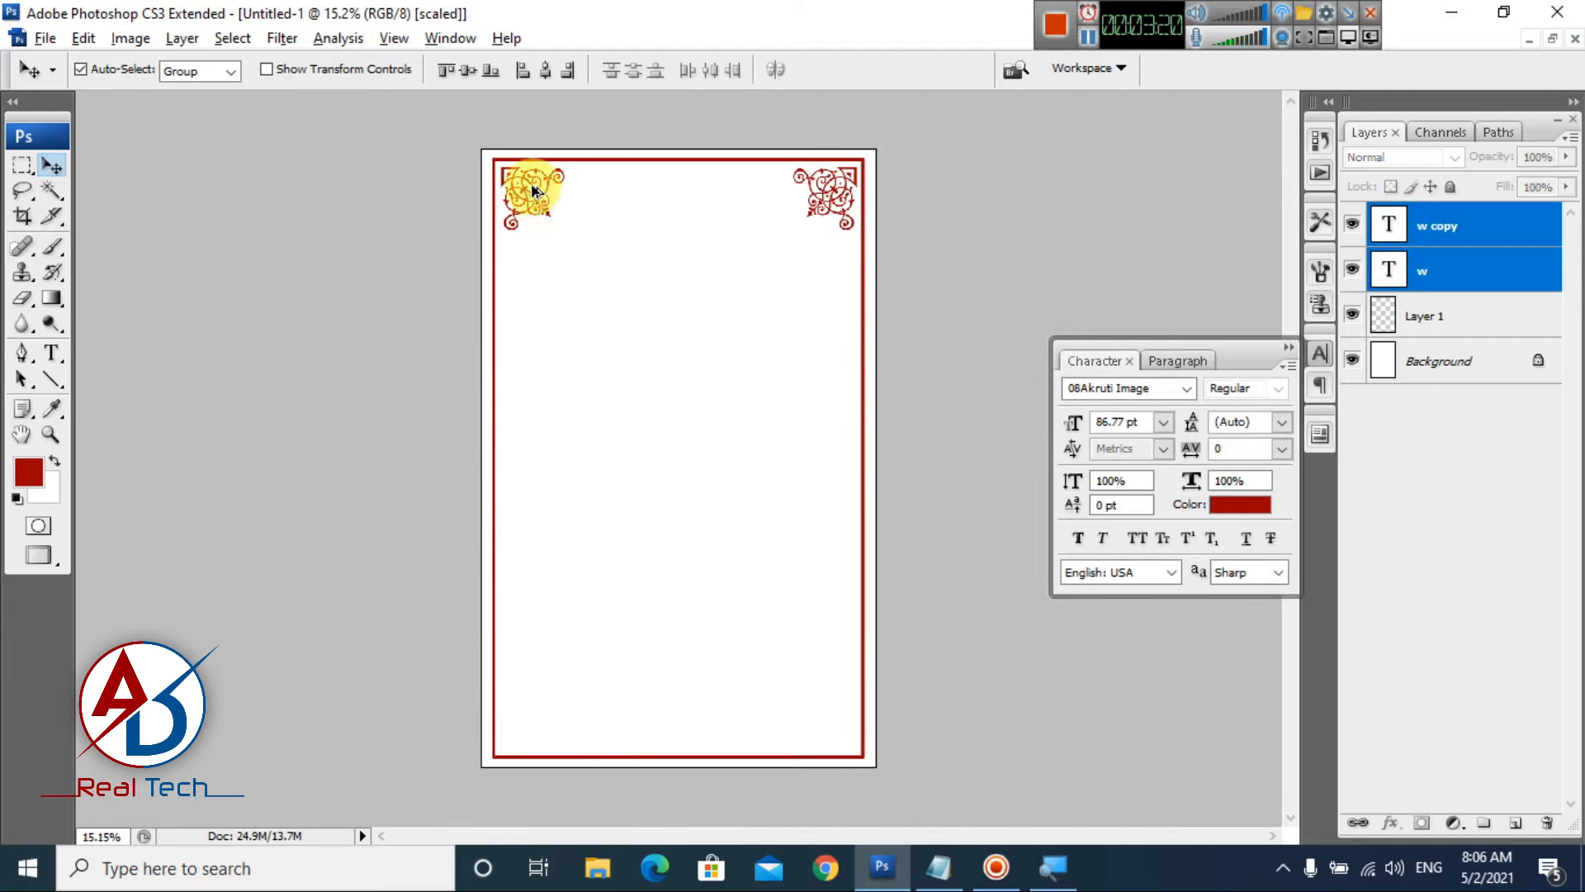
drag(531, 191, 522, 685)
right_click(629, 682)
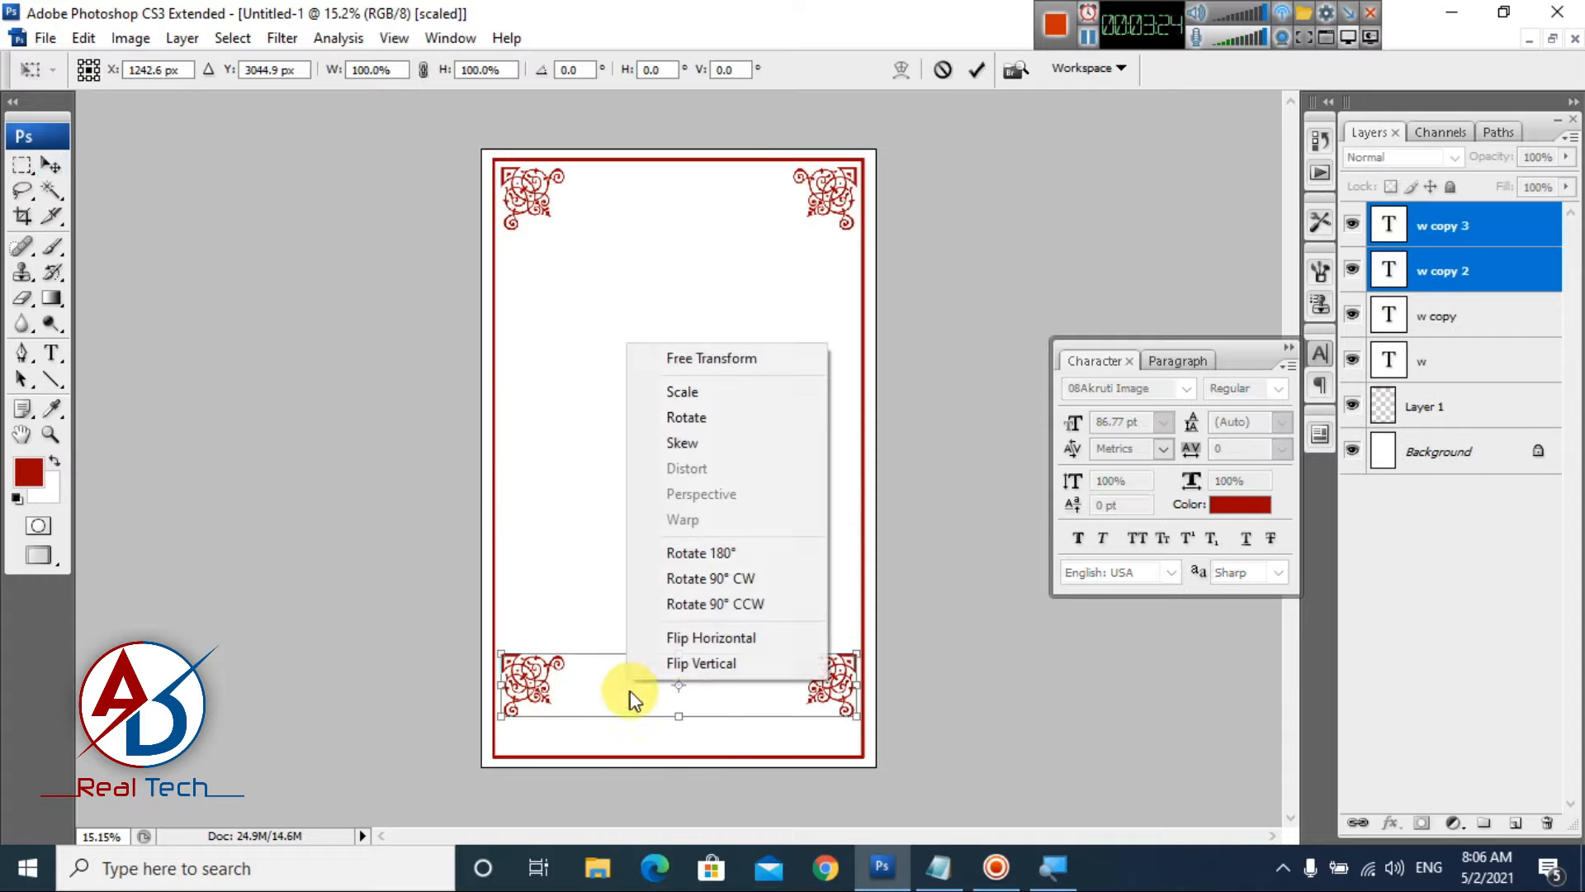
click(717, 665)
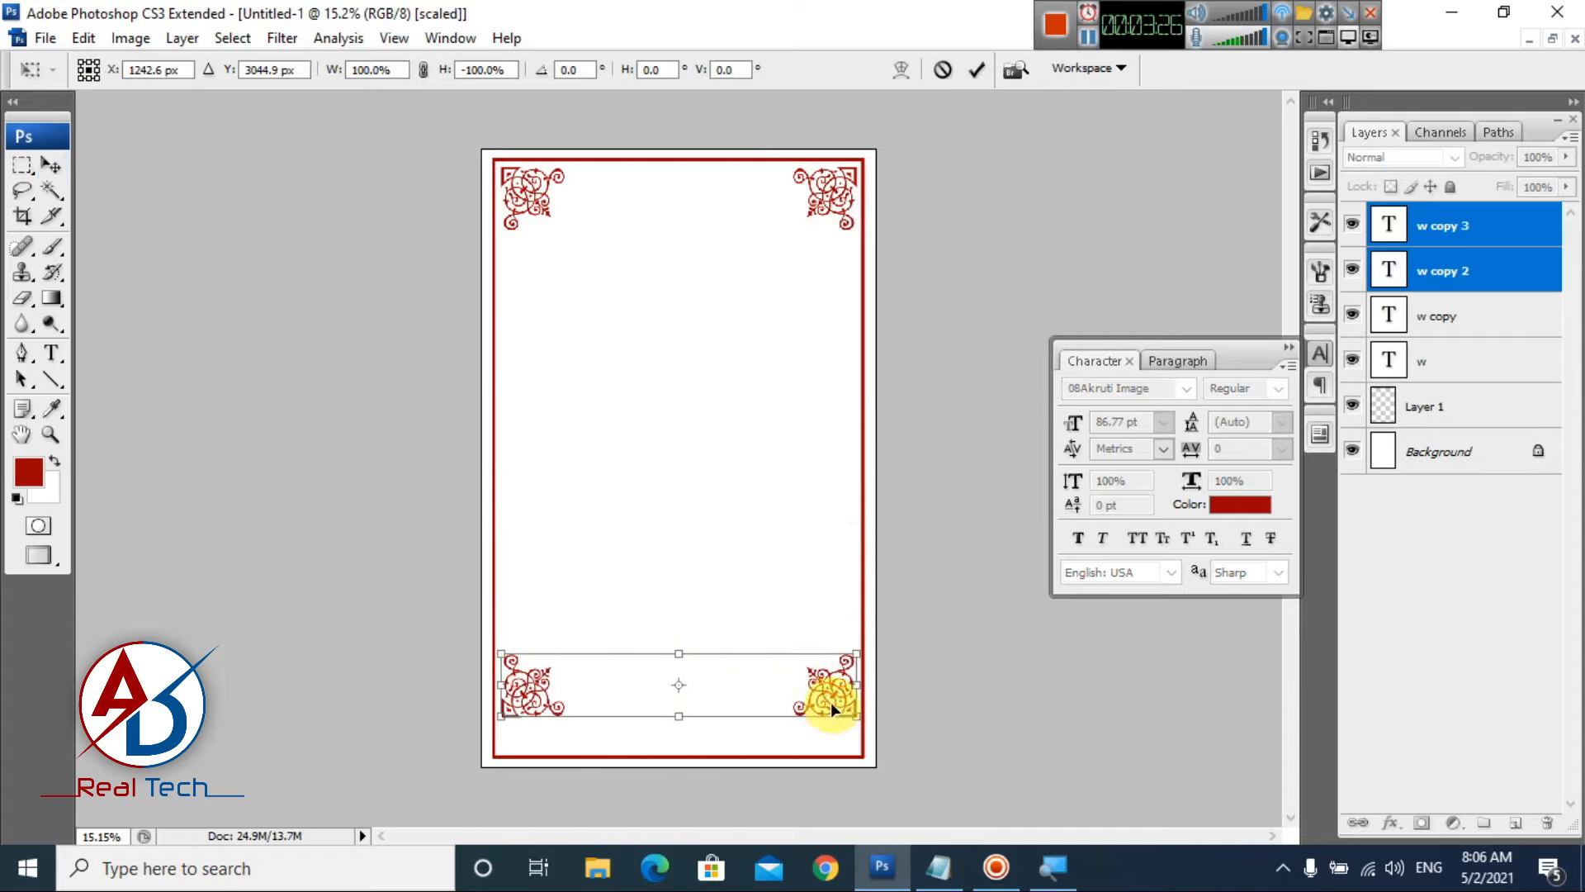
- Move the copied ornament pair down into the frame's bottom corners, nudge it up clear of the frame line, and commit the transform
drag(831, 702, 836, 744)
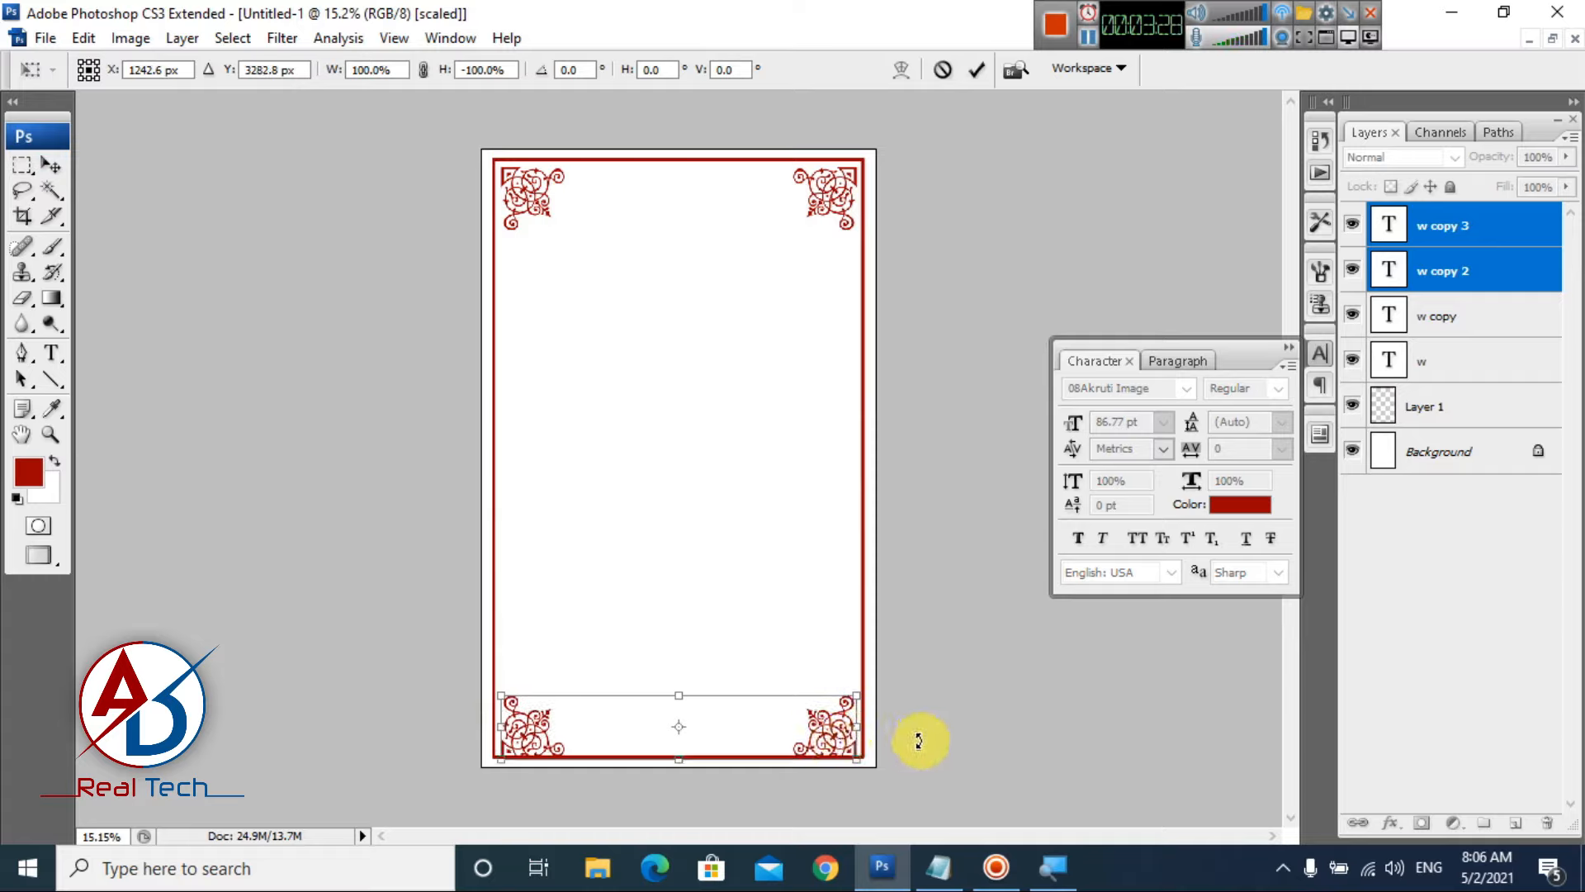
key(Up)
key(Up)
key(Up)
key(Up)
key(Up)
key(Up)
key(Up)
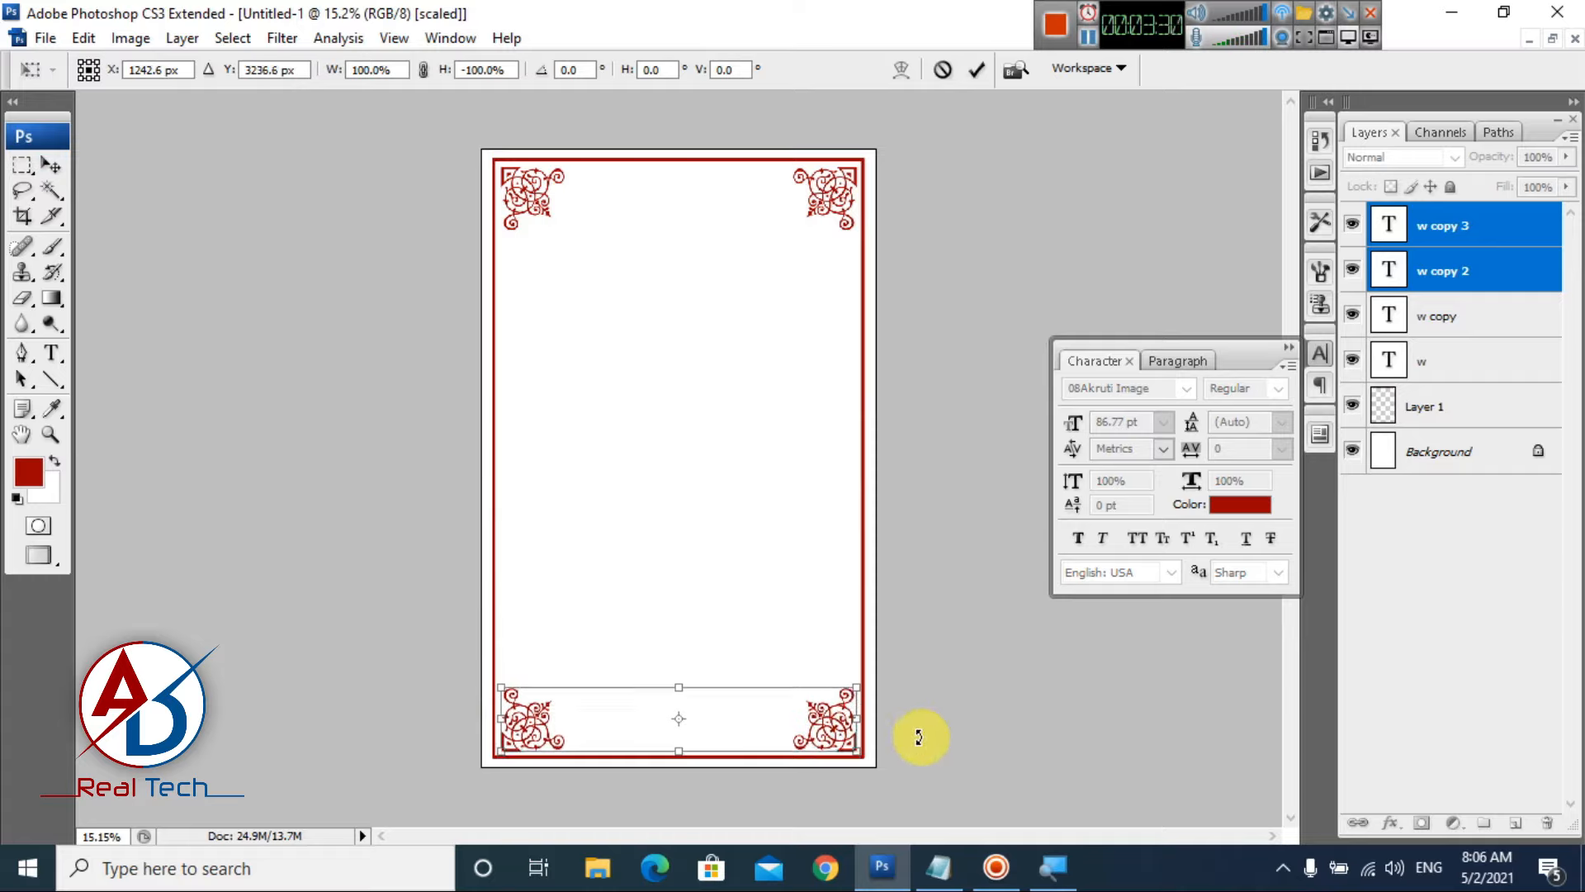
key(Return)
- Examine the bottom ornaments and the whole border, and deselect all layers
scroll(718, 629, up, 5)
key(alt+space)
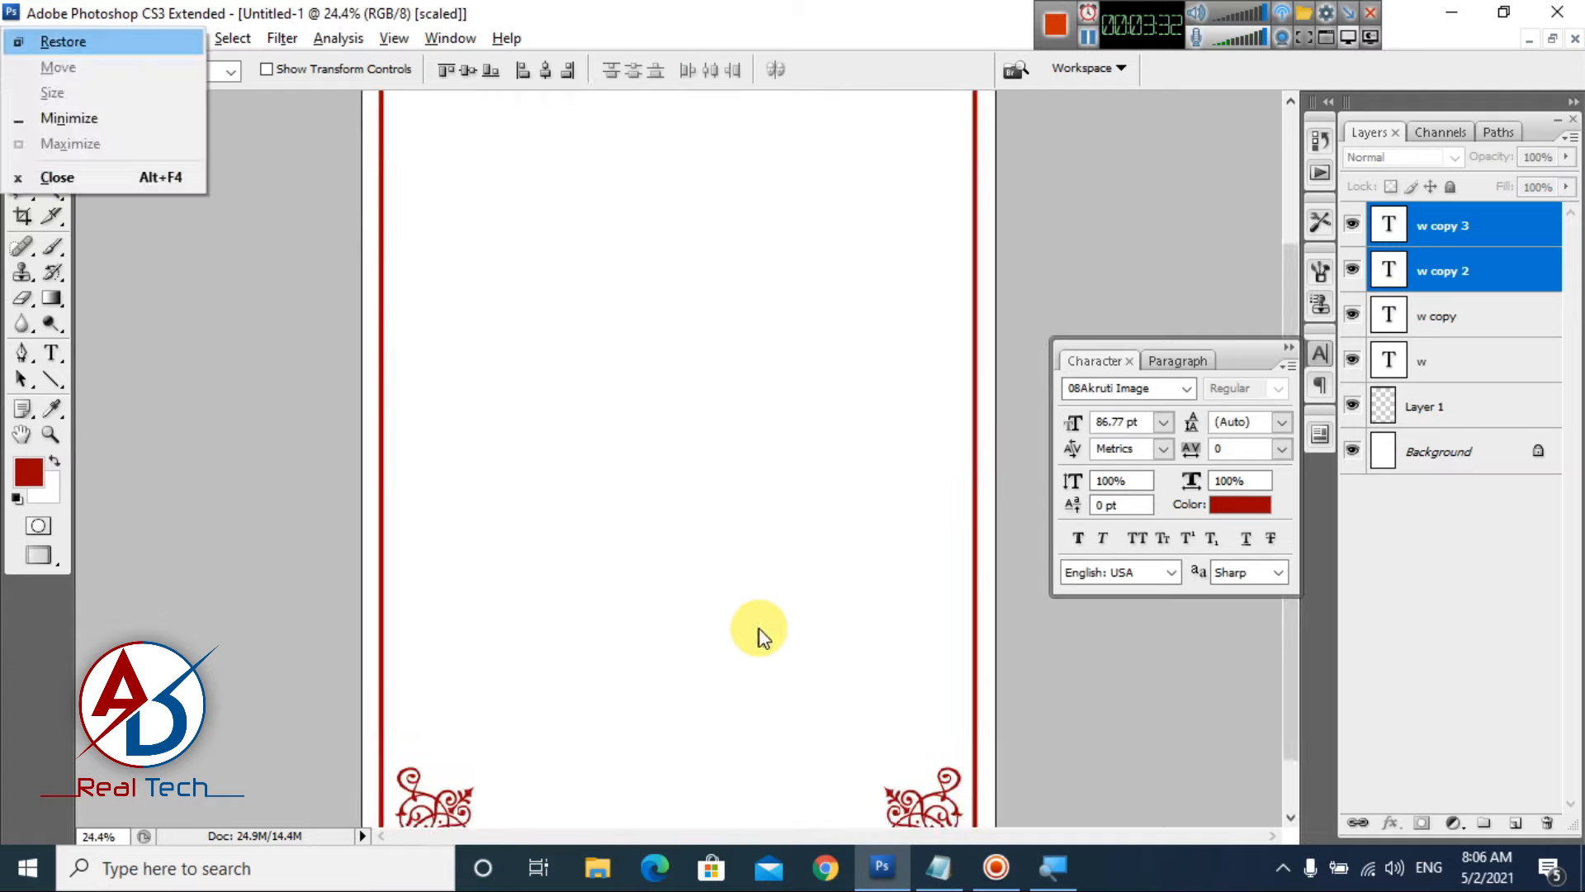
key(Escape)
scroll(728, 500, down, 5)
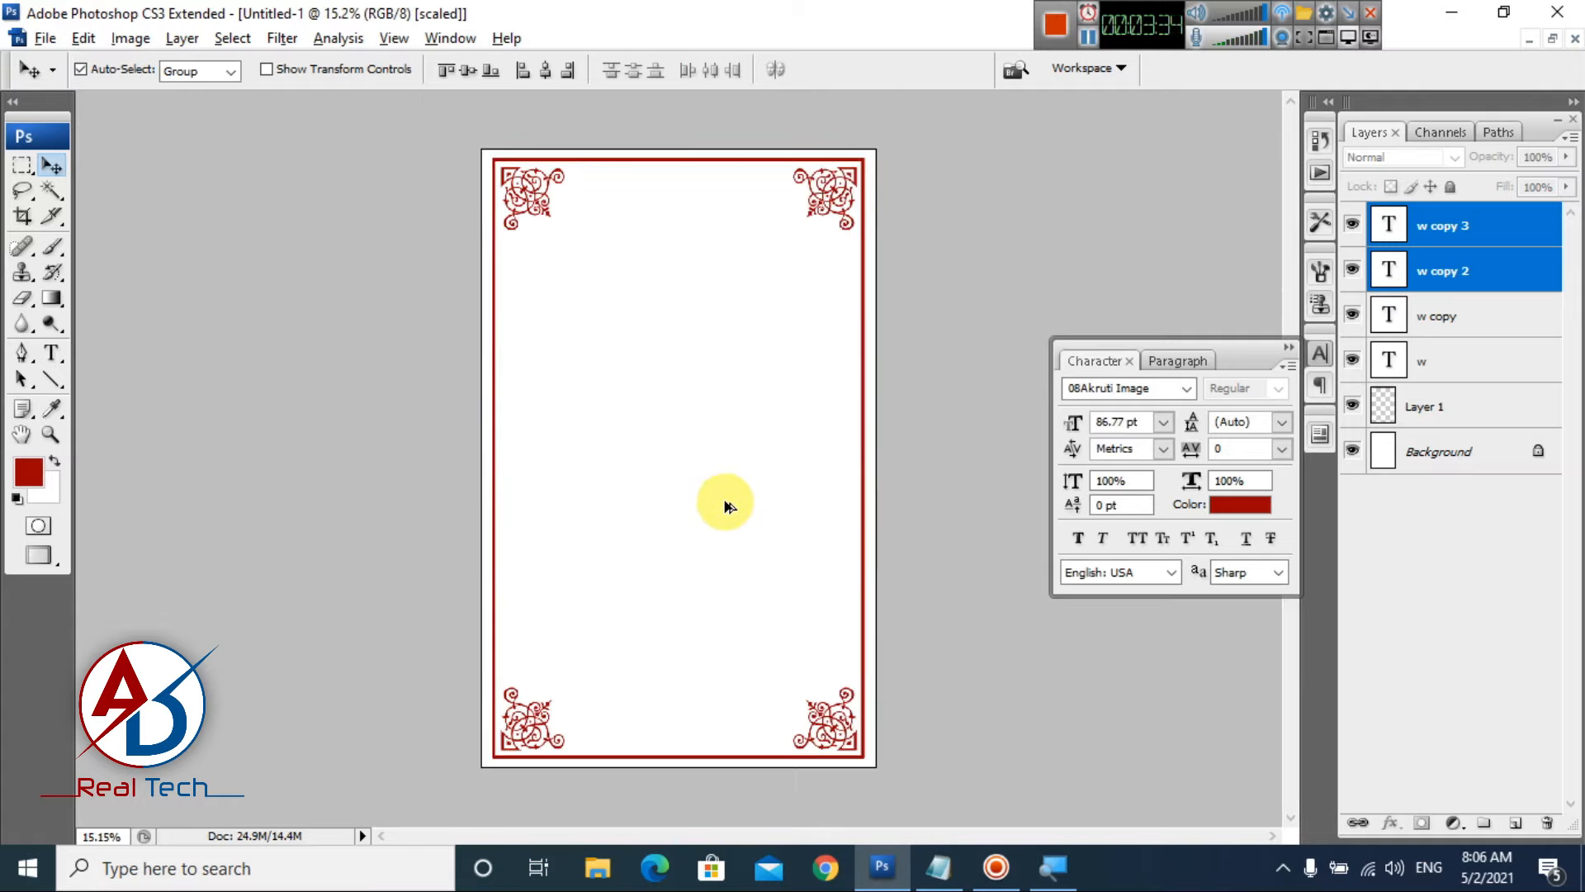
scroll(725, 505, up, 1)
click(675, 522)
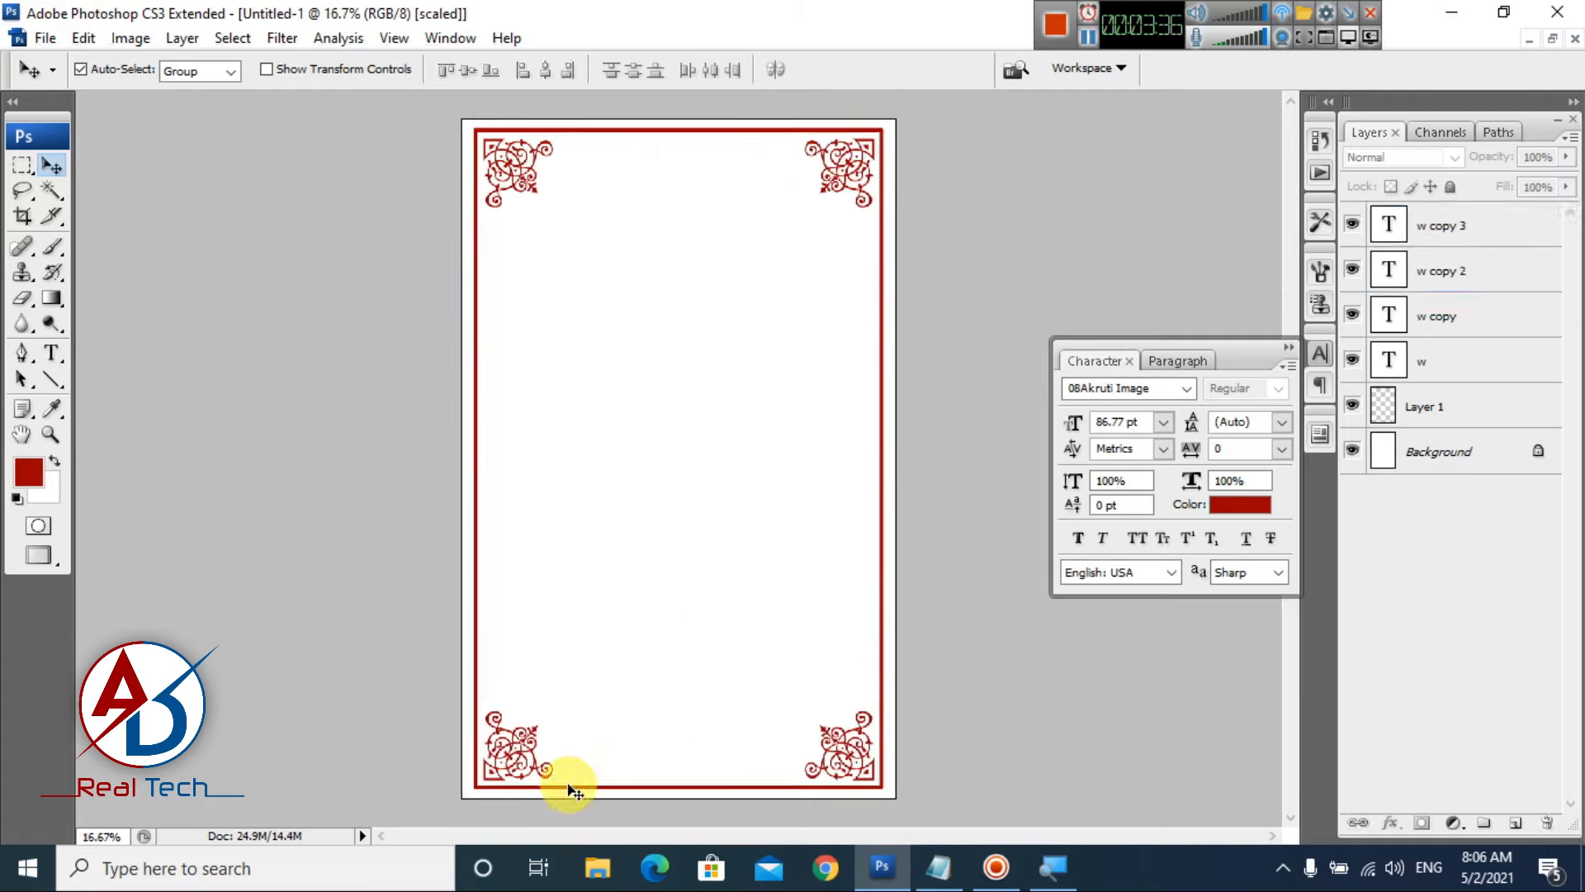
scroll(732, 702, up, 2)
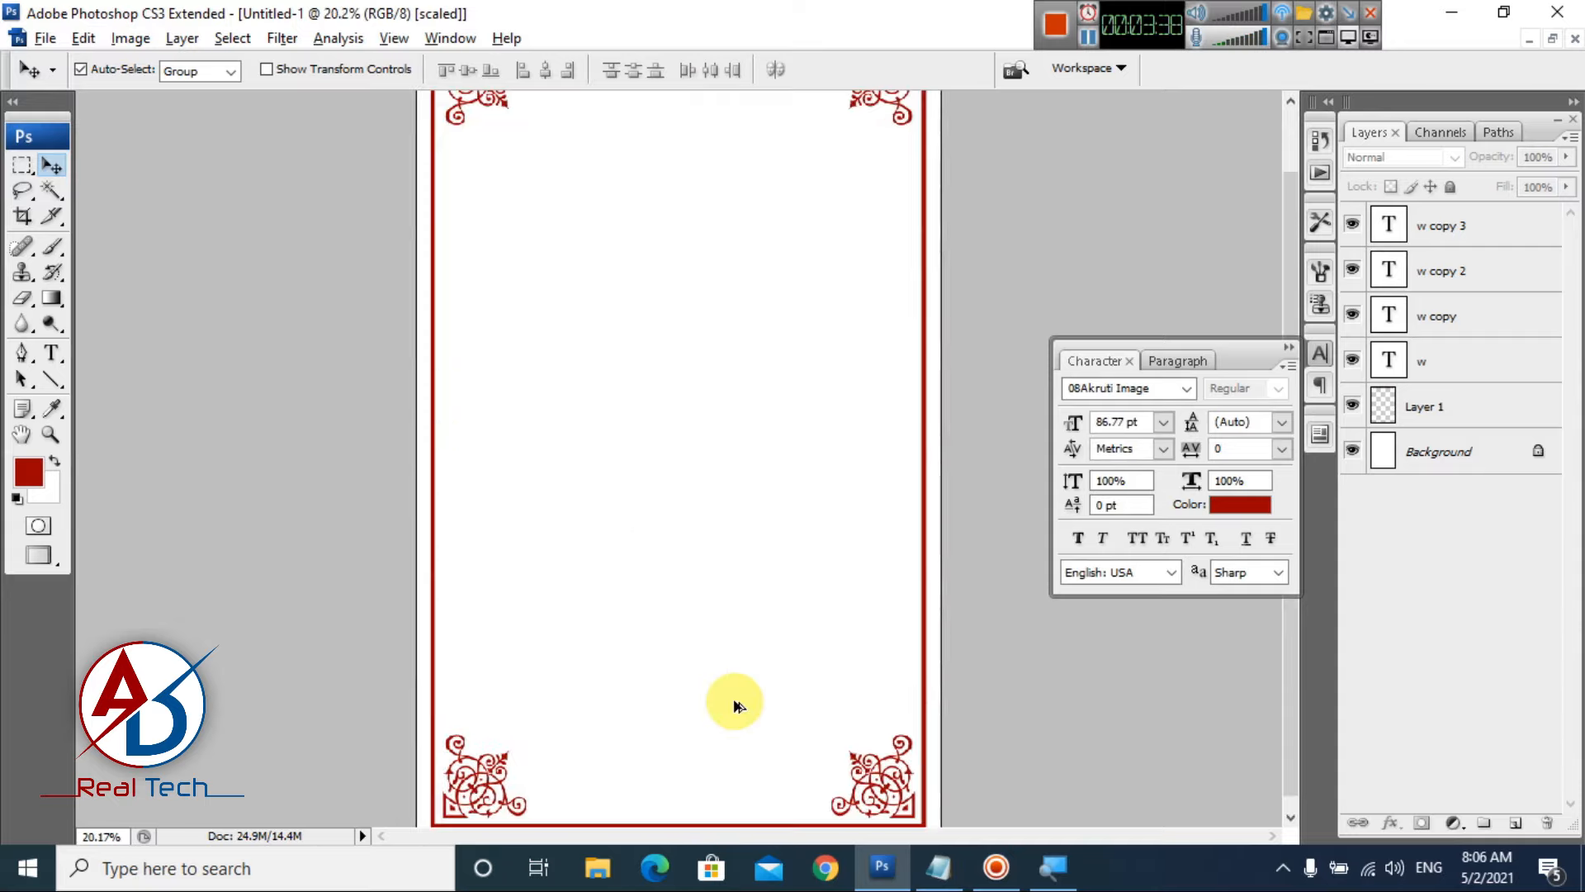
- Draw a 20 px dark red horizontal line with the Line tool, joining the curls of the two top ornaments
drag(677, 545, 636, 605)
click(51, 378)
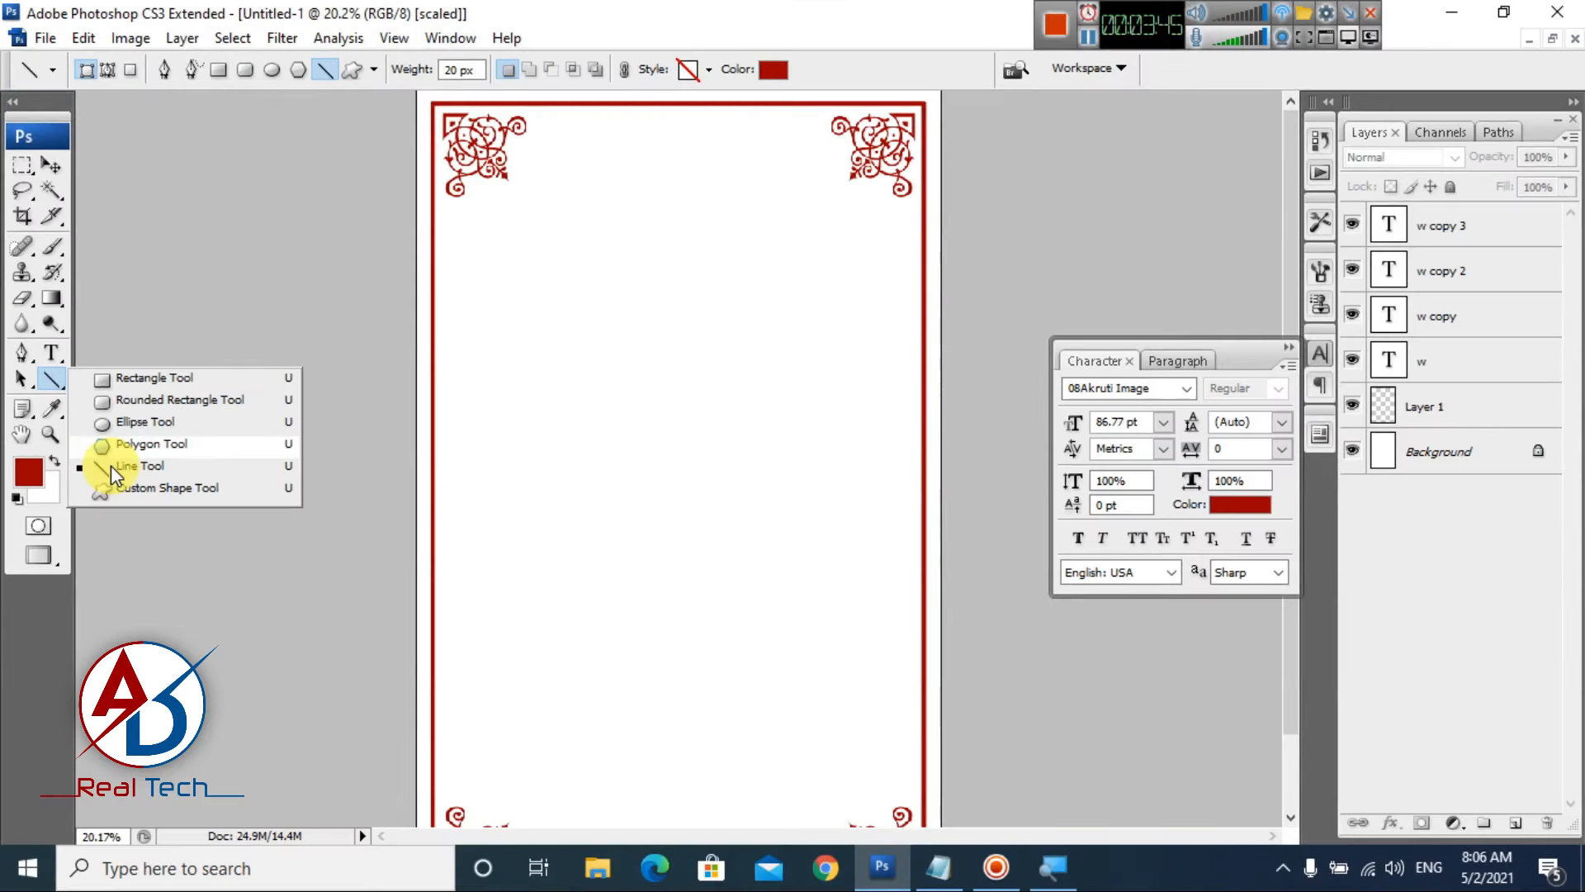
click(110, 464)
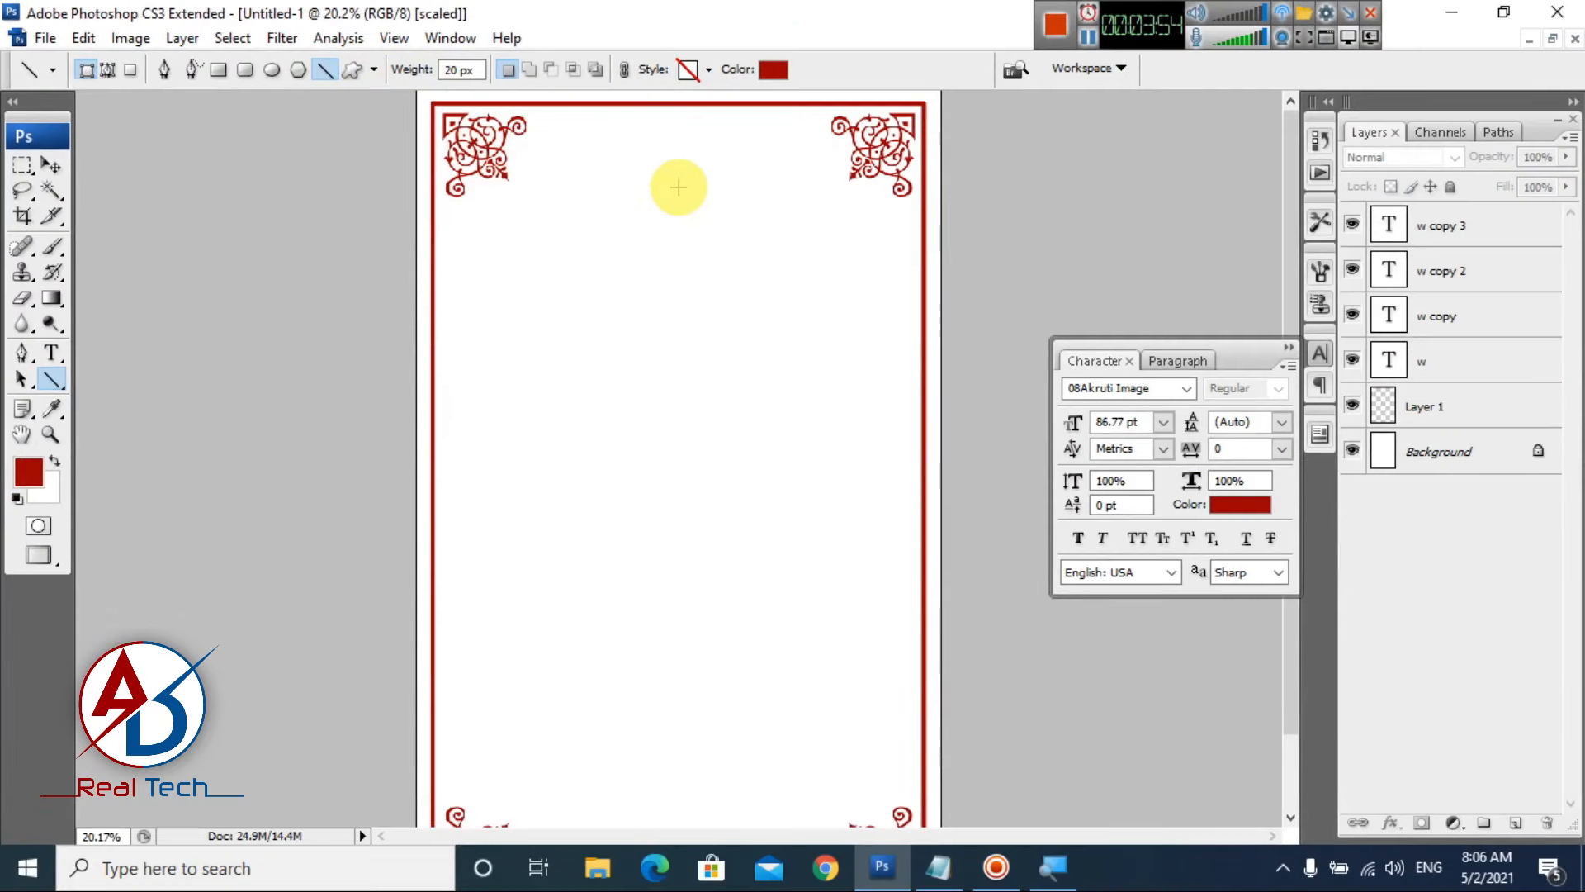
scroll(609, 251, up, 4)
key(alt+space)
drag(652, 275, 615, 476)
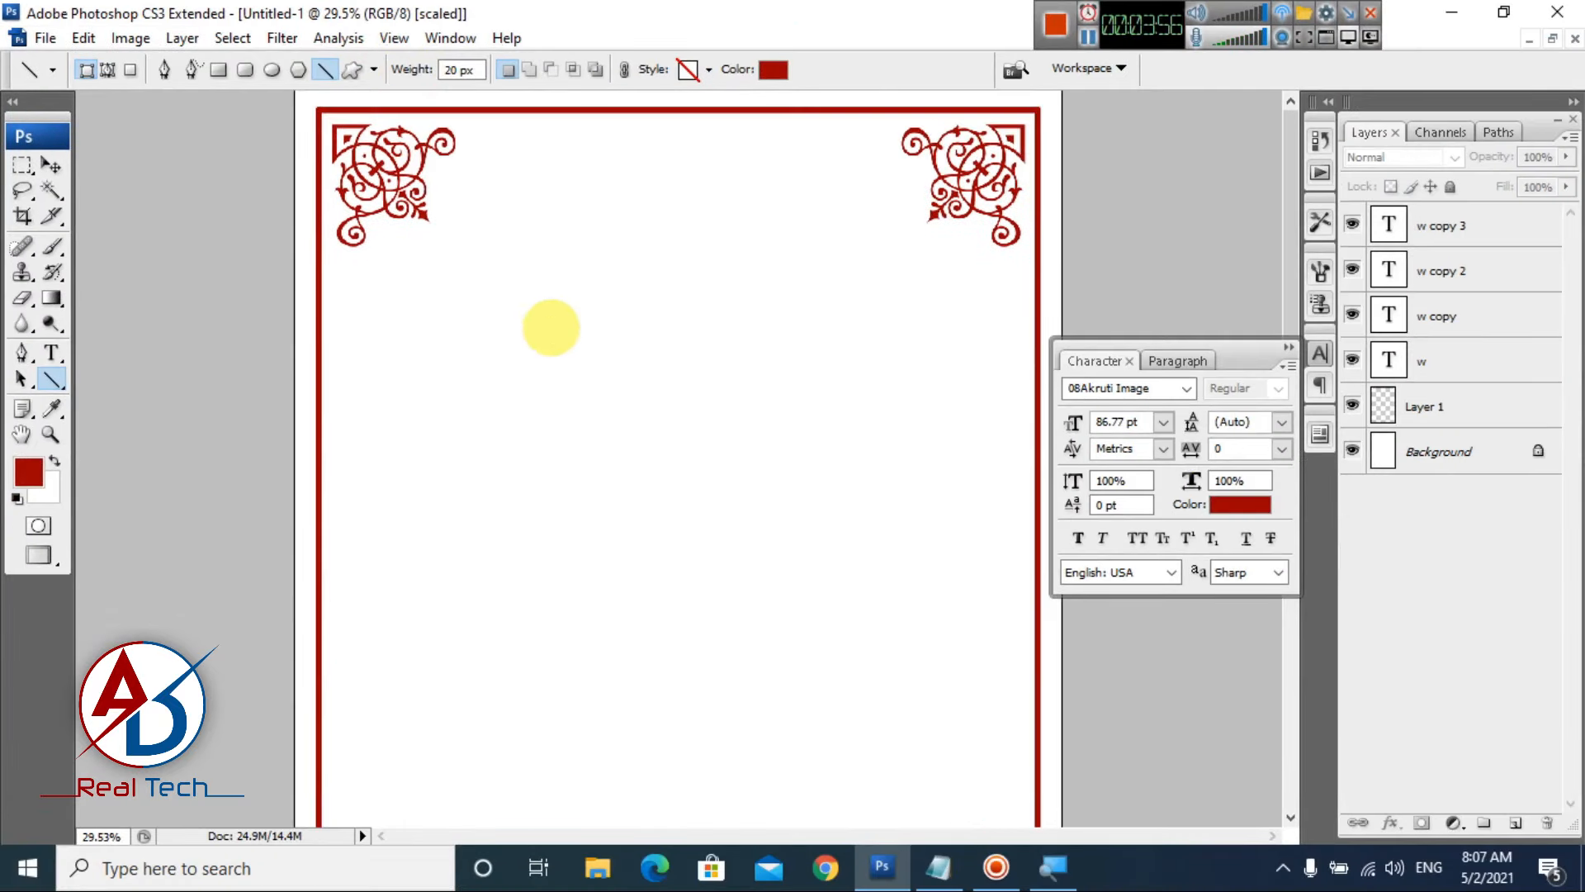
drag(445, 134, 913, 112)
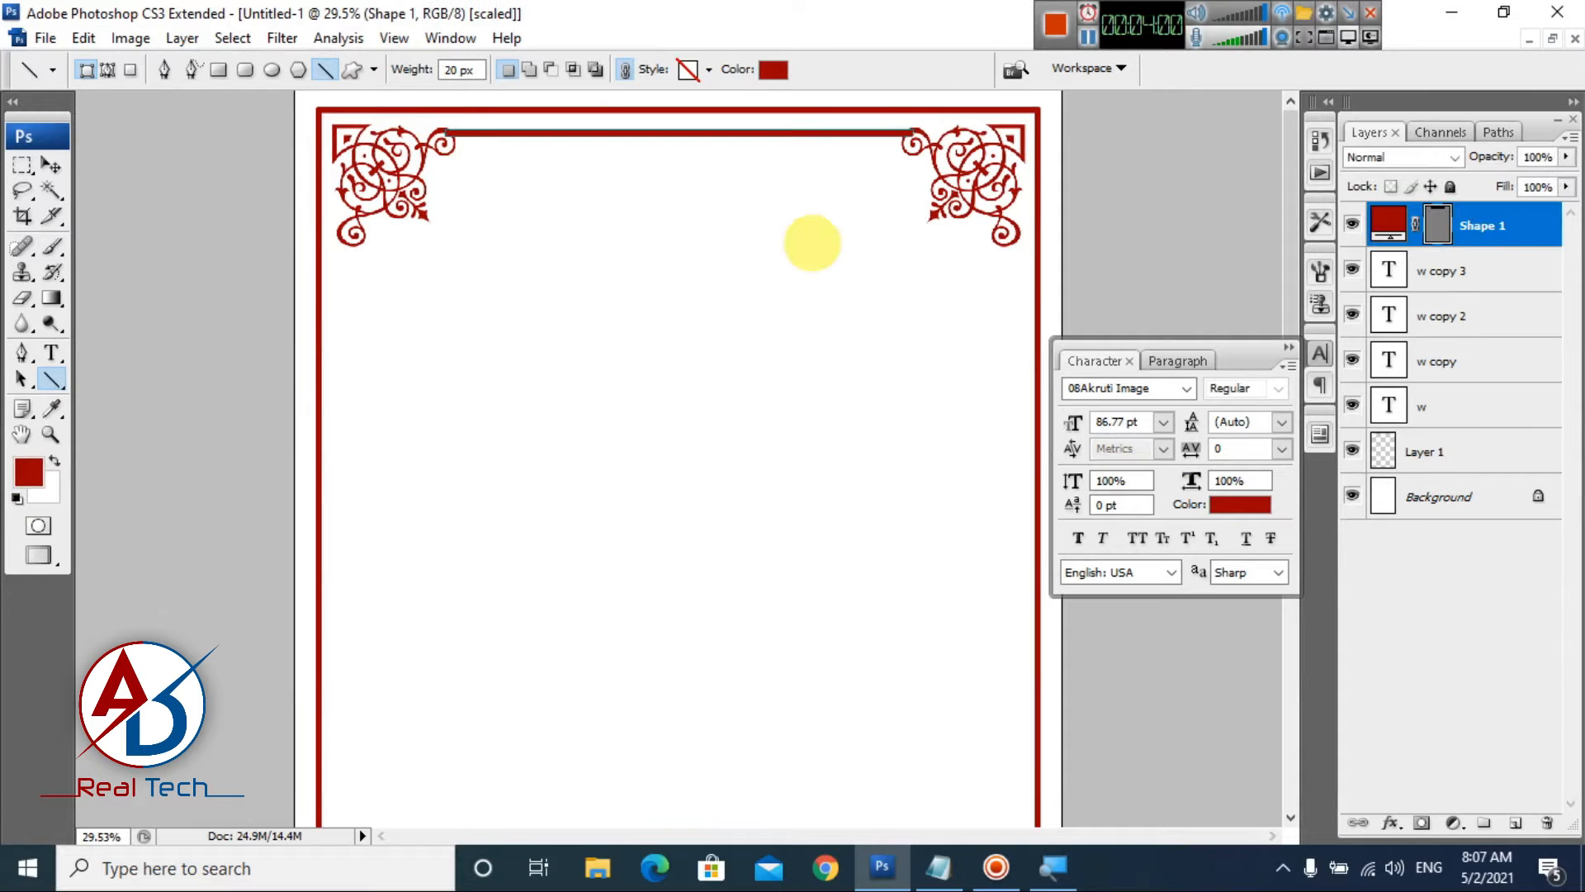
- Free-transform the top line to about 57% of its height so it becomes thinner, and commit the transform
scroll(619, 308, up, 4)
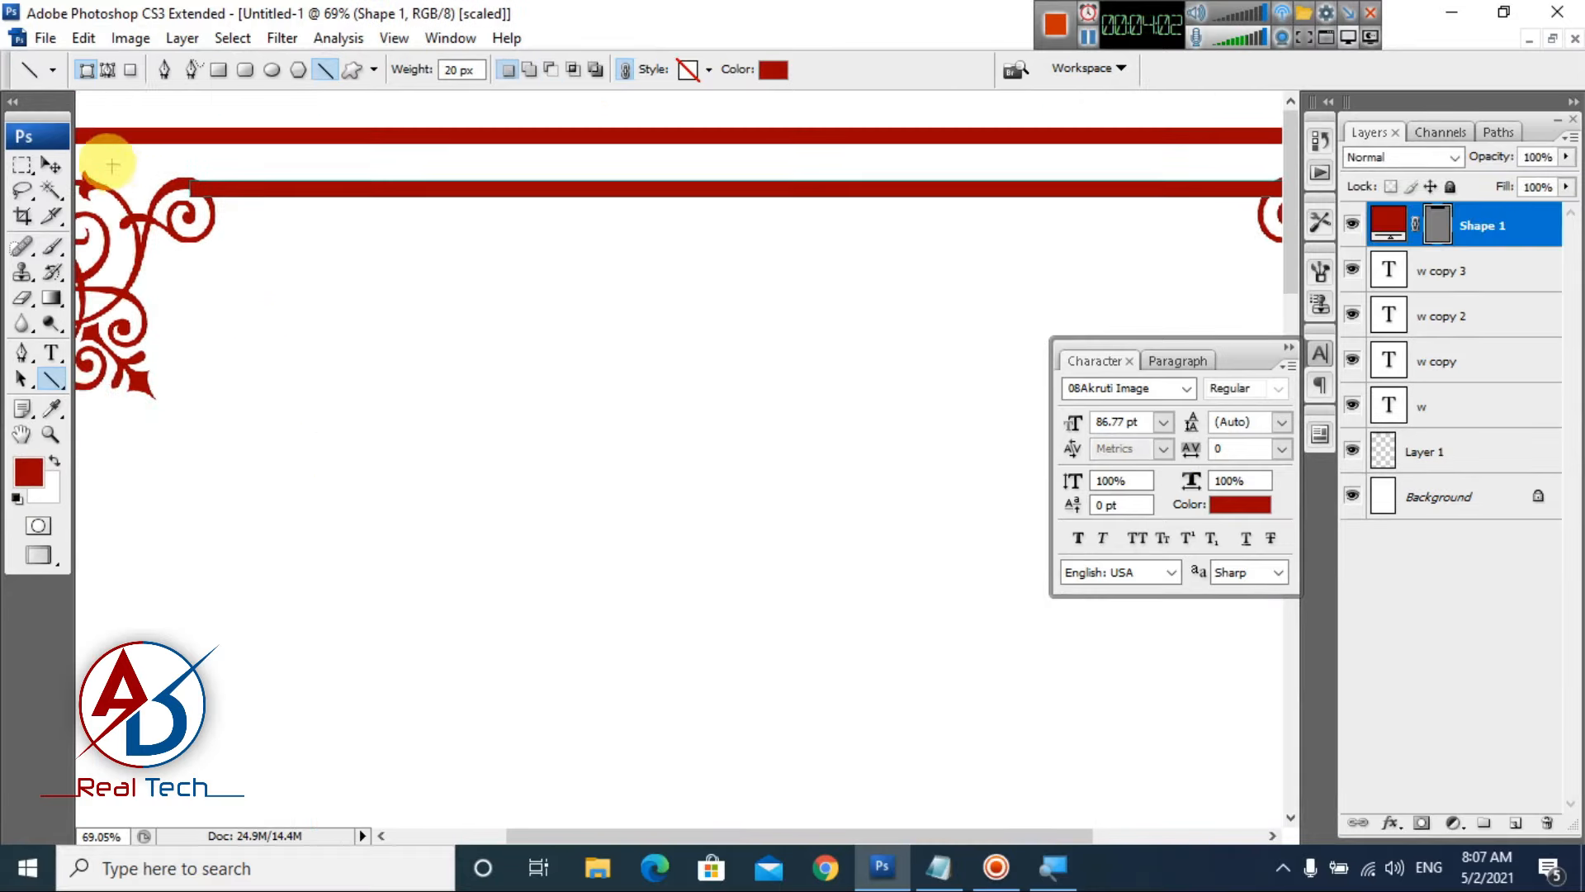
click(50, 167)
click(50, 355)
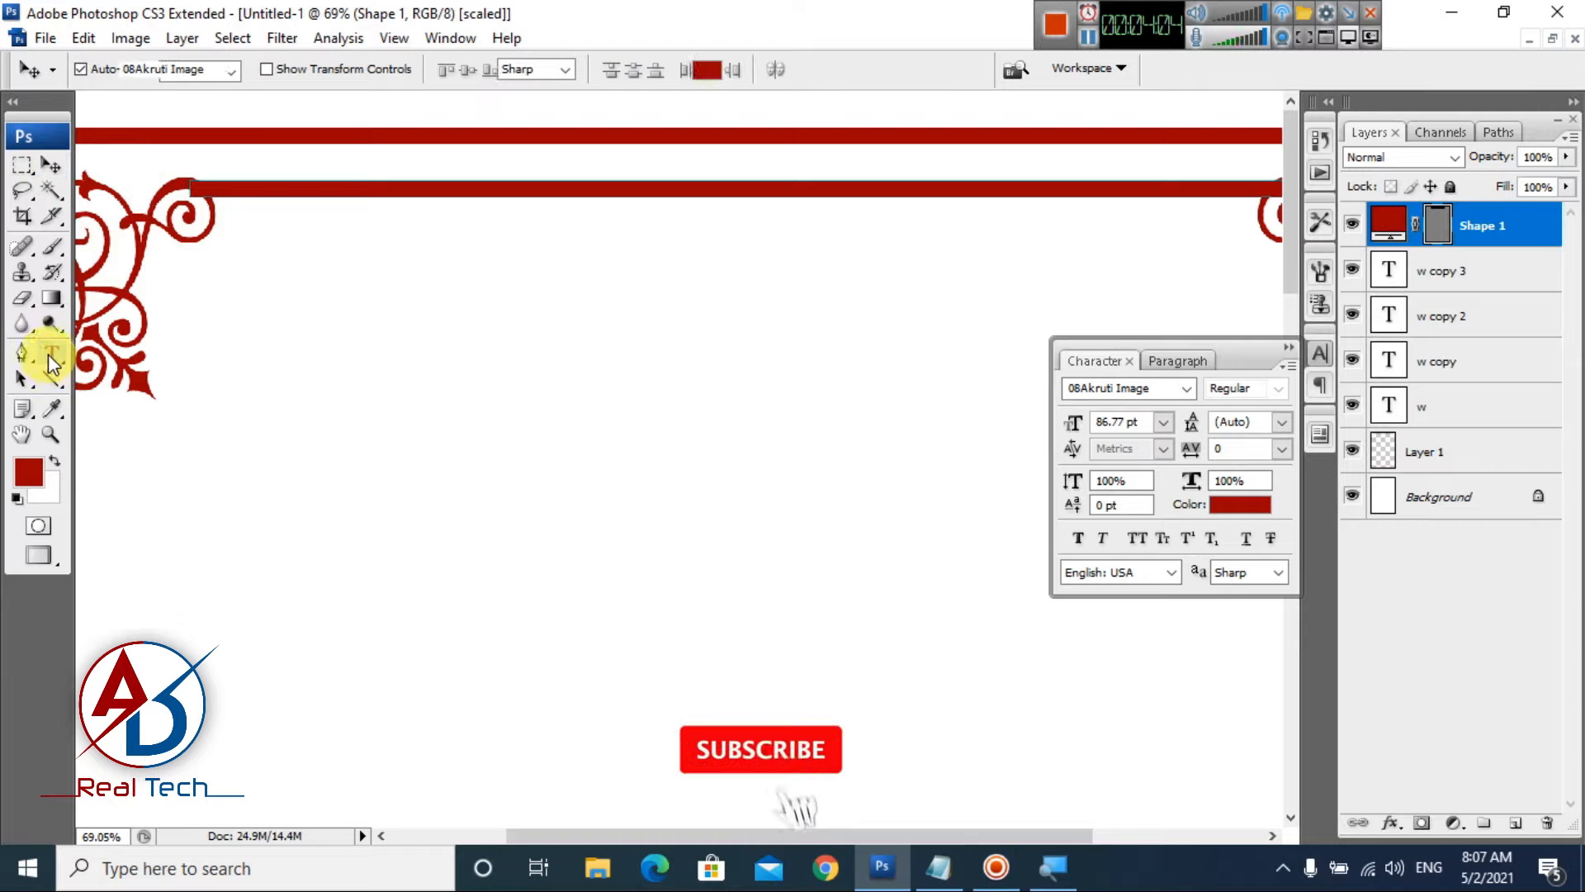
click(53, 168)
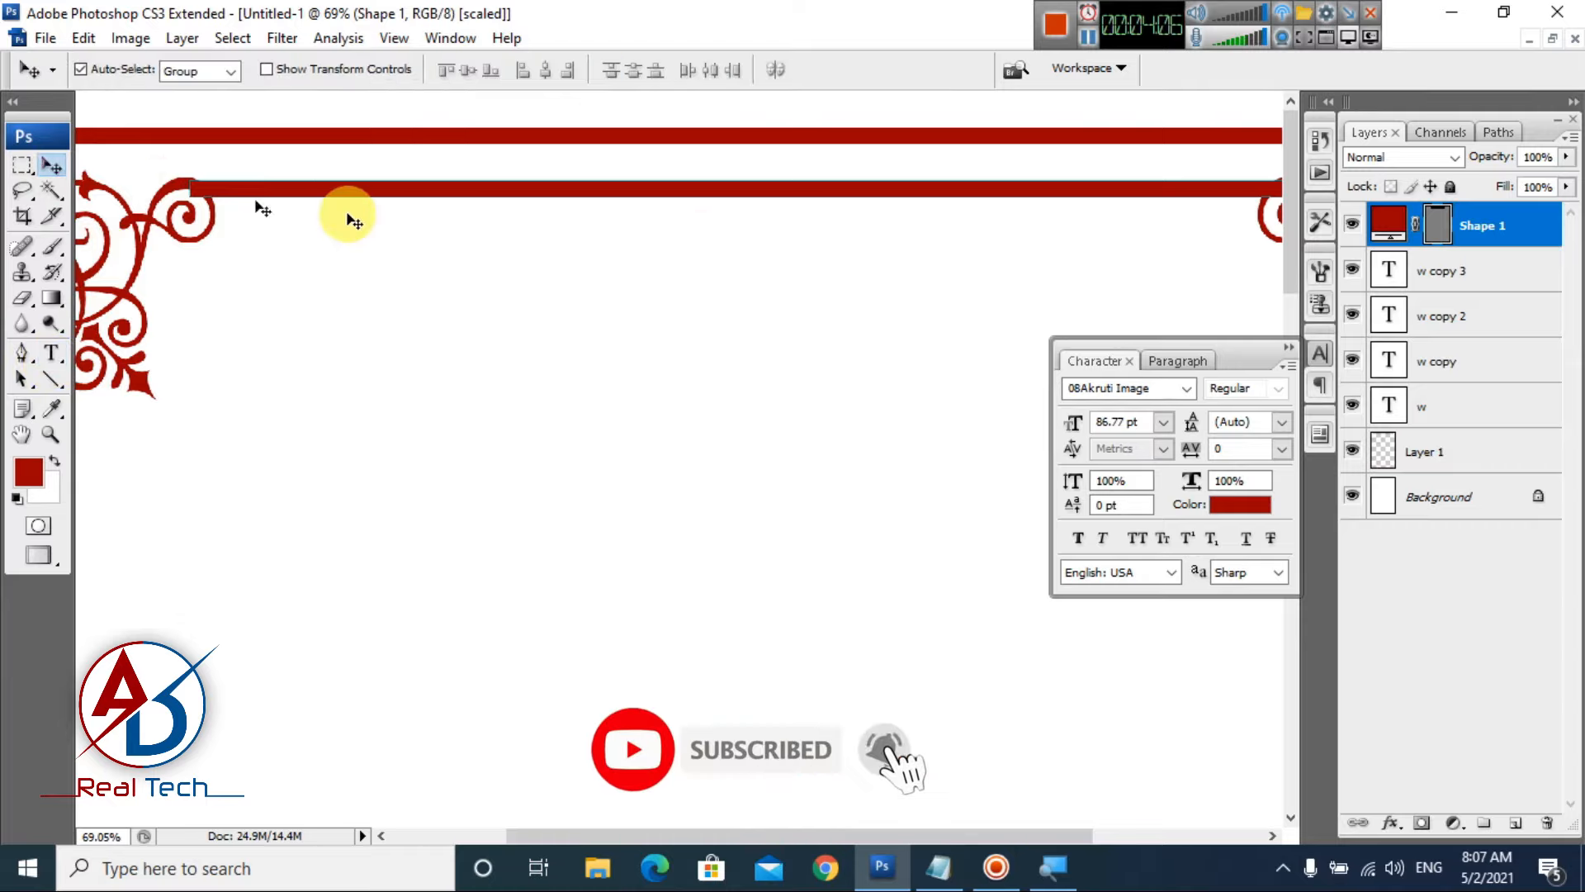
key(ctrl+t)
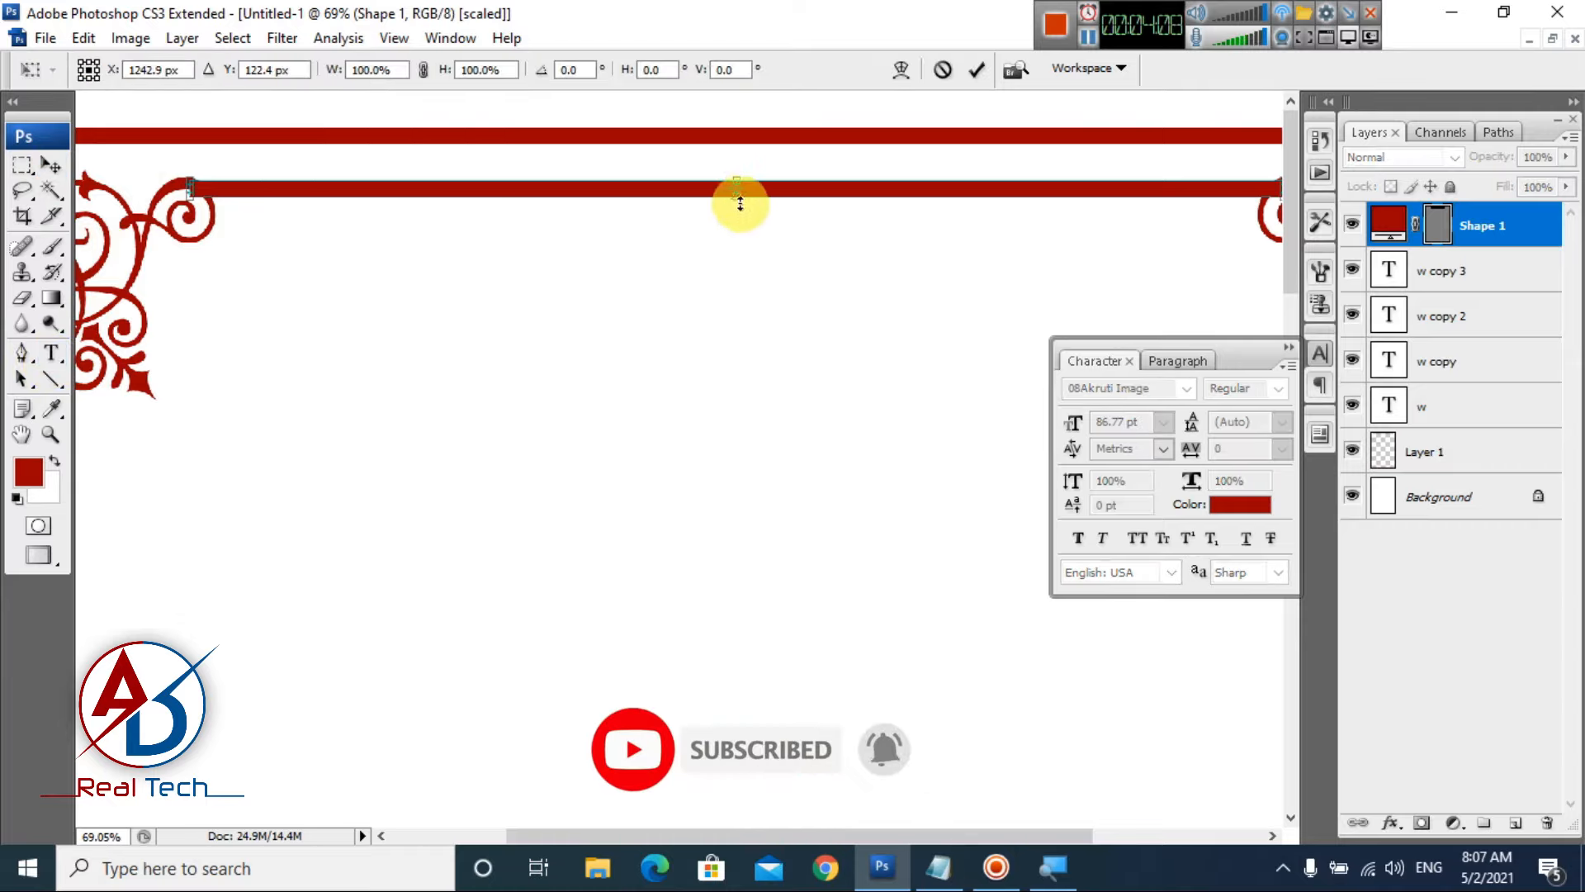
drag(740, 202, 739, 194)
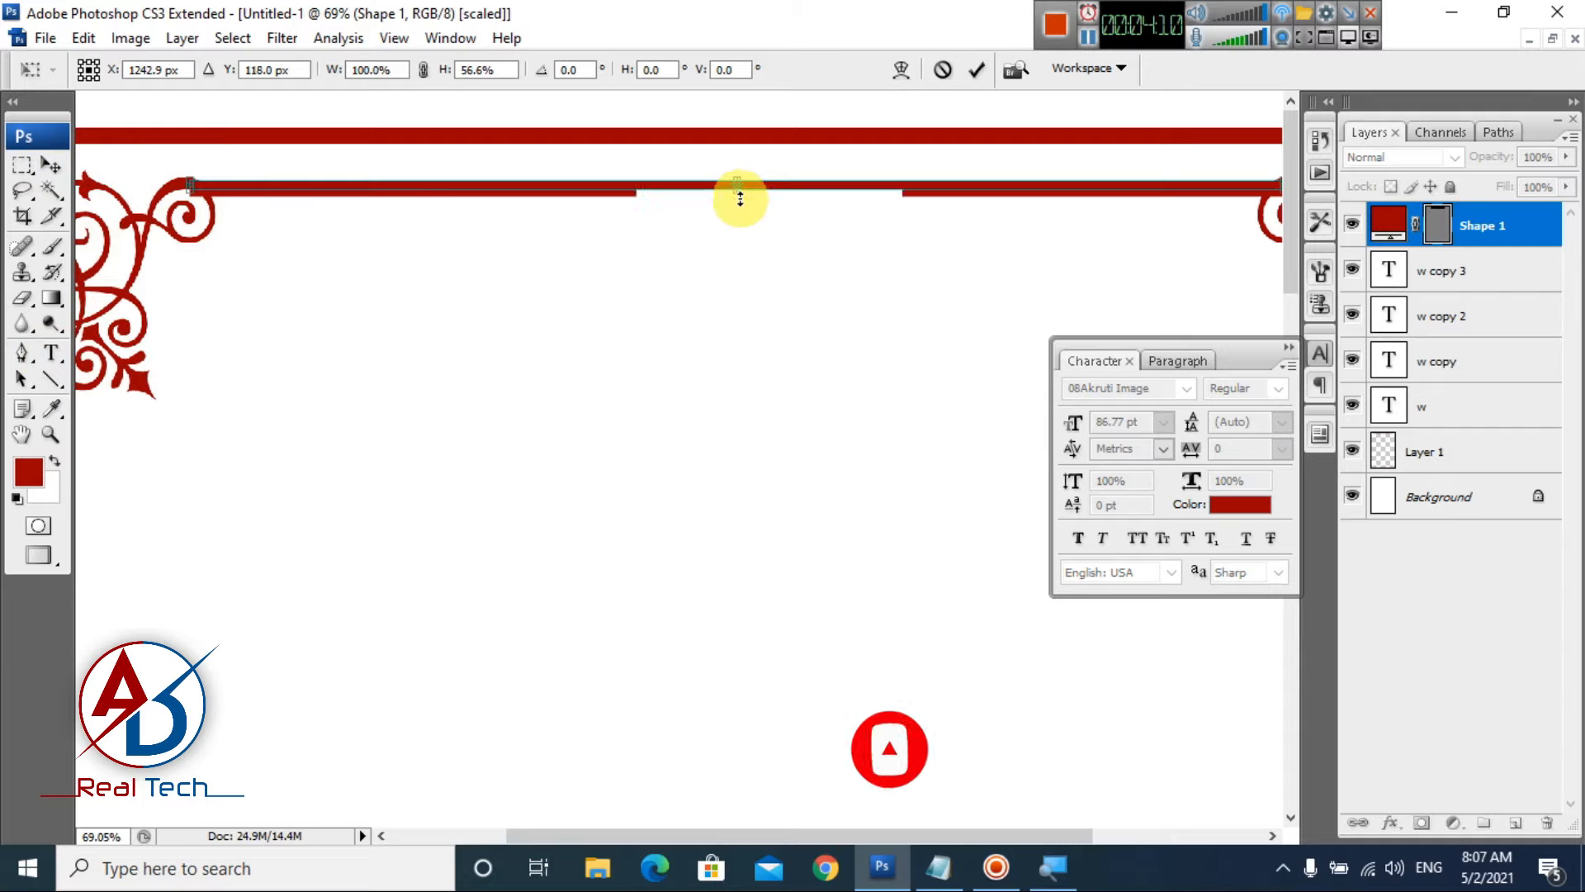
key(Return)
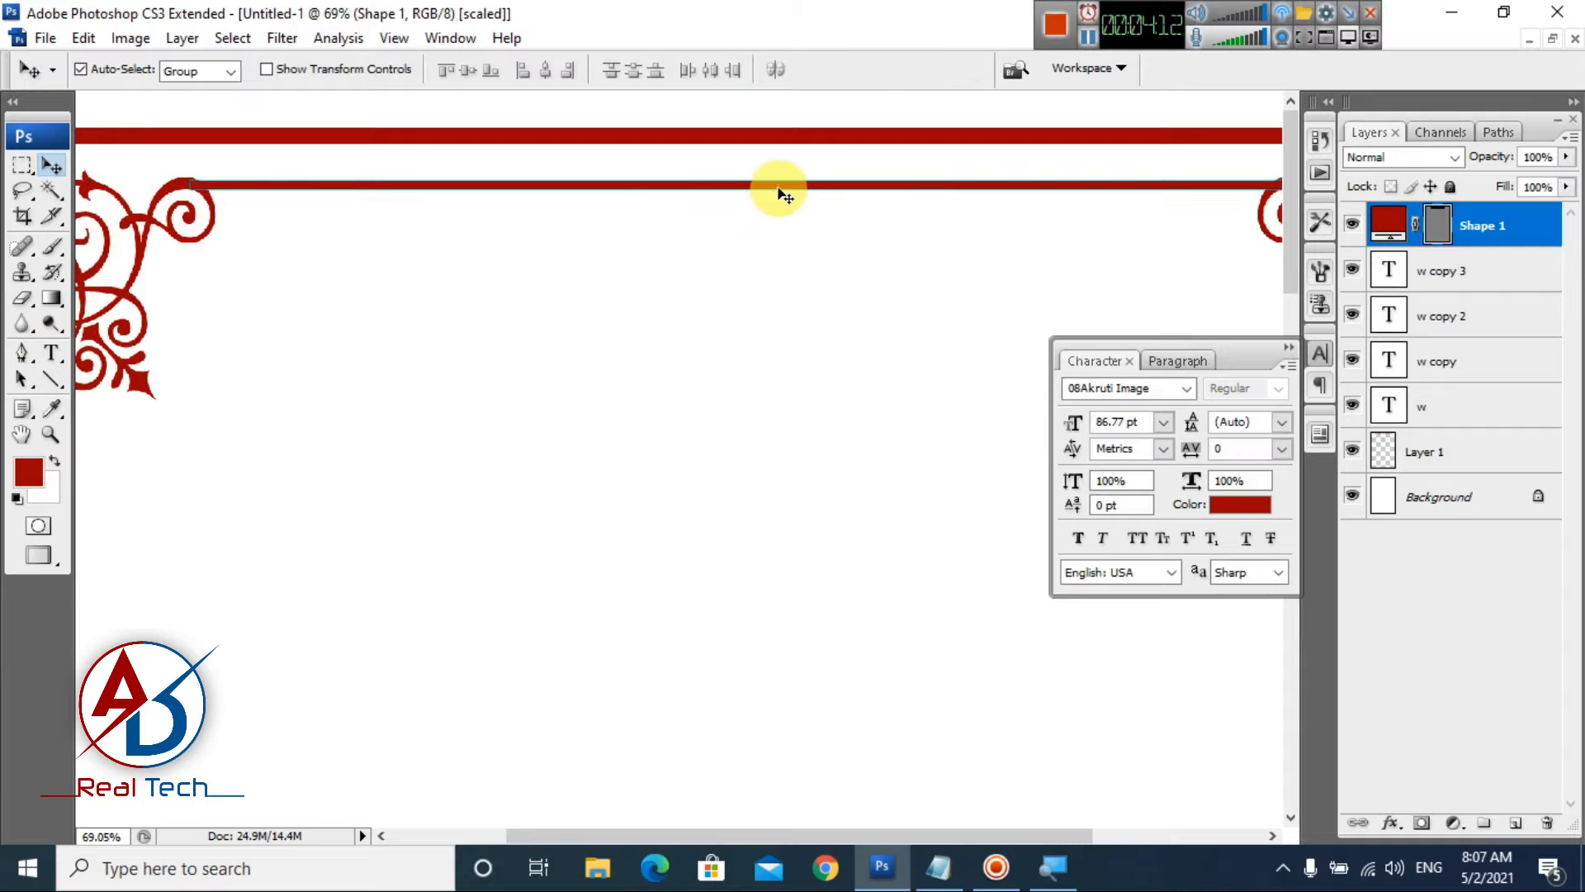
- Shift the thin top line slightly upward to line up with the ornaments' curls, and deselect it
drag(779, 188, 772, 186)
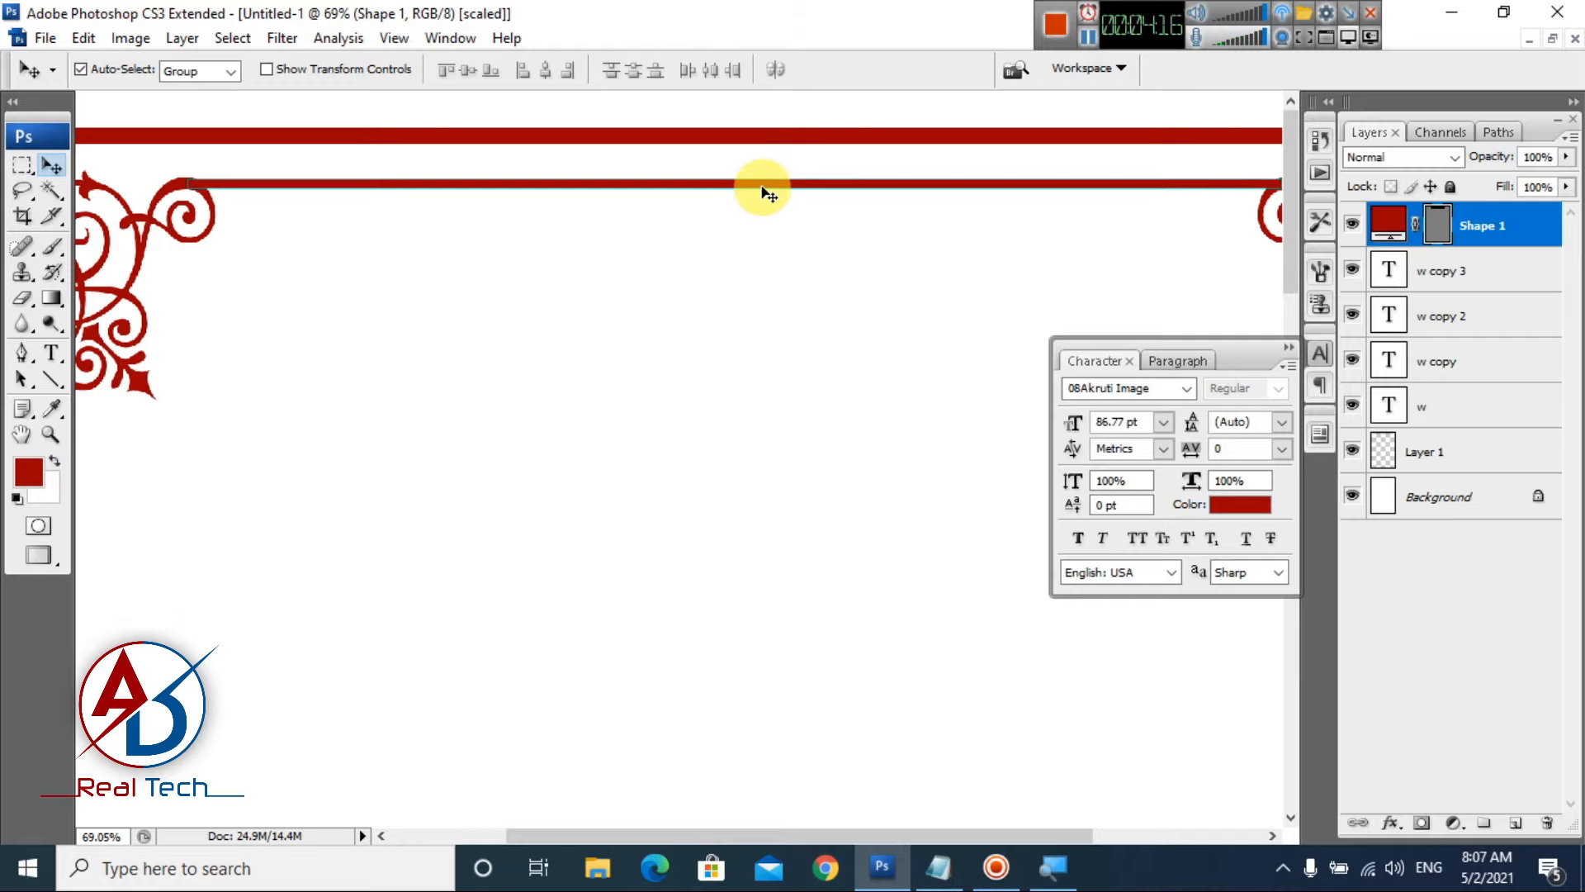
click(762, 230)
scroll(785, 305, down, 5)
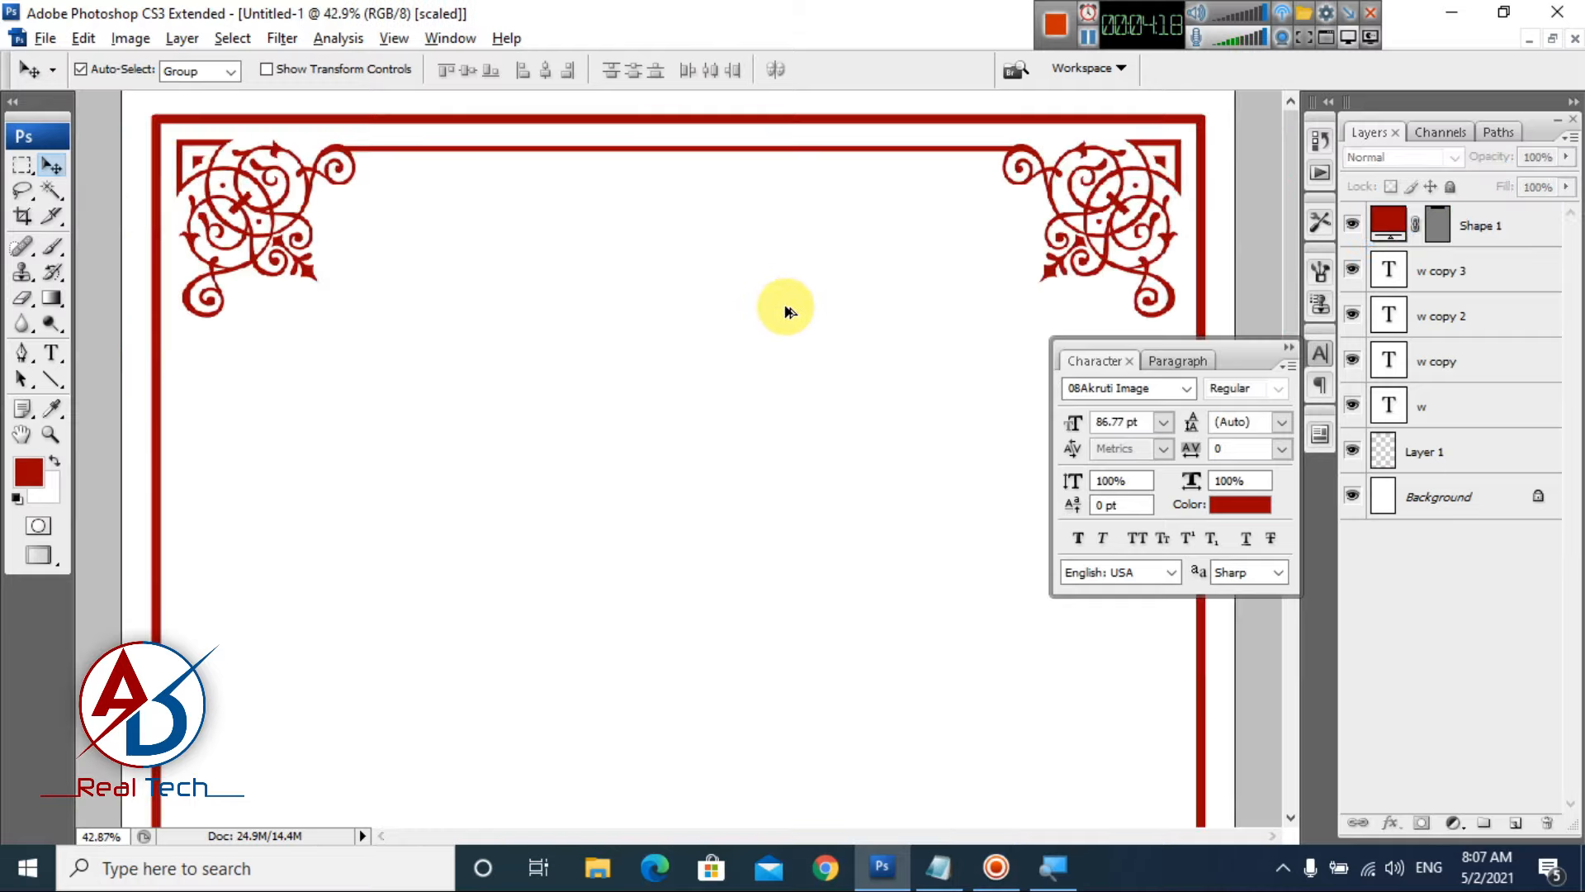
scroll(786, 311, up, 5)
drag(712, 333, 951, 333)
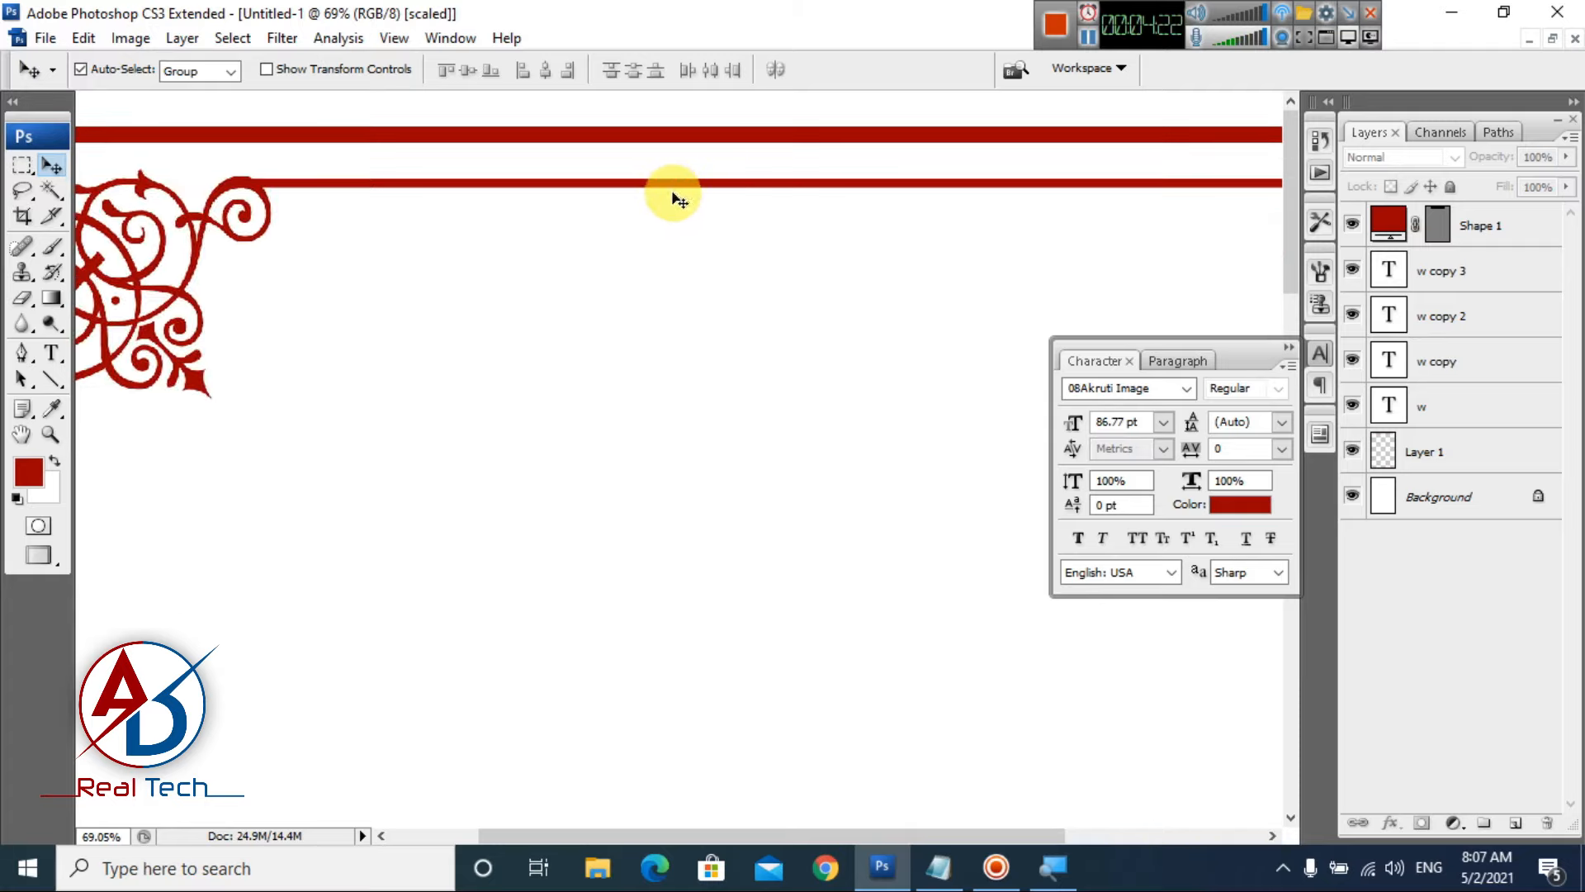
drag(668, 190, 672, 191)
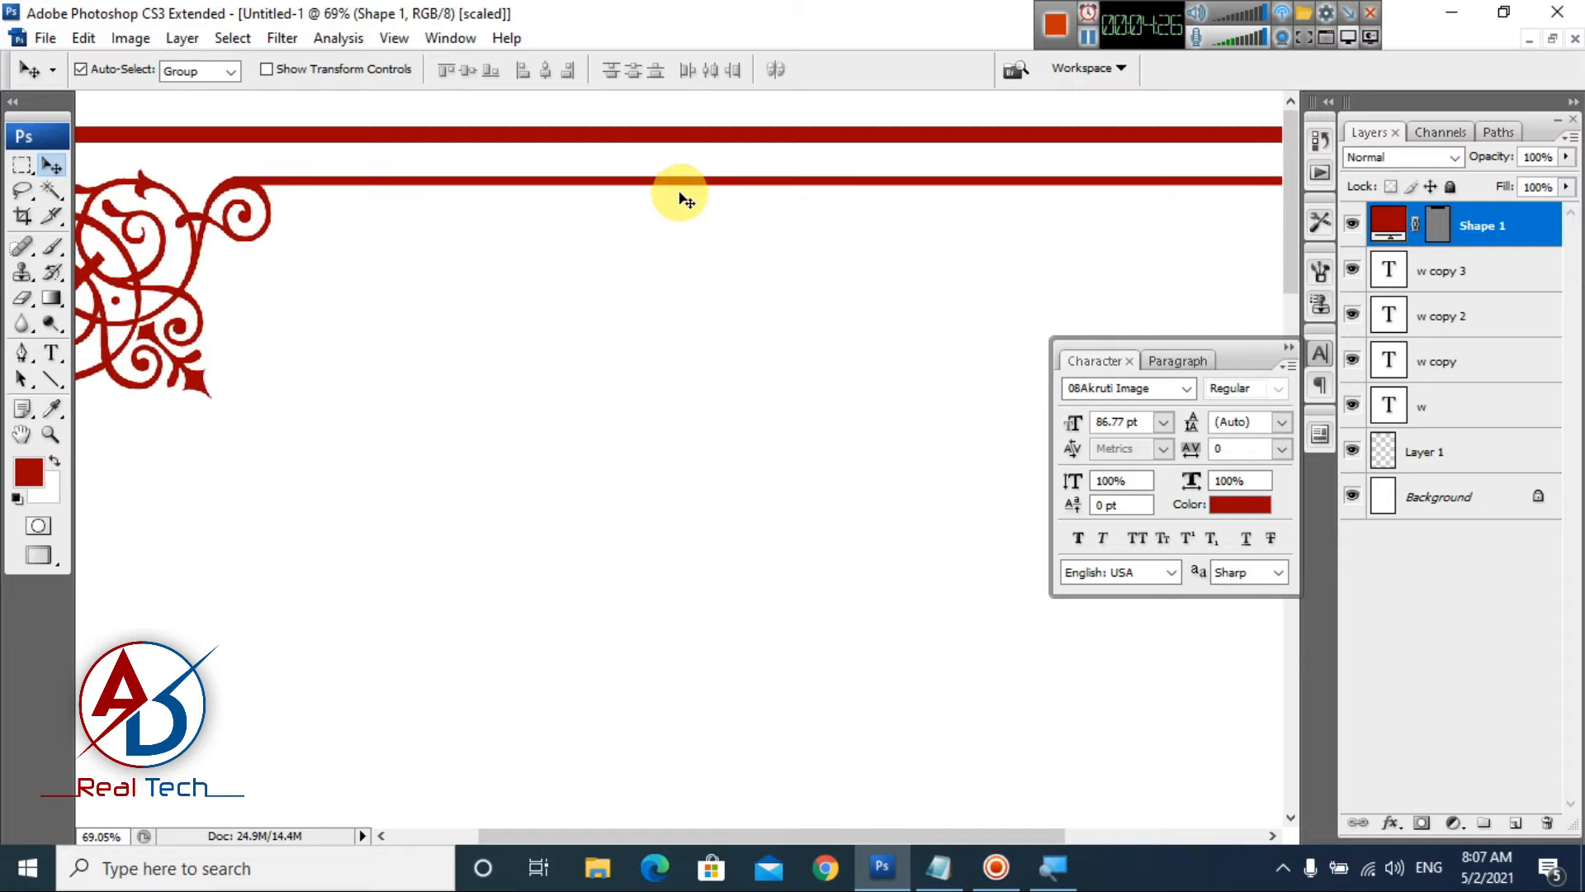
scroll(771, 347, down, 3)
scroll(424, 336, down, 3)
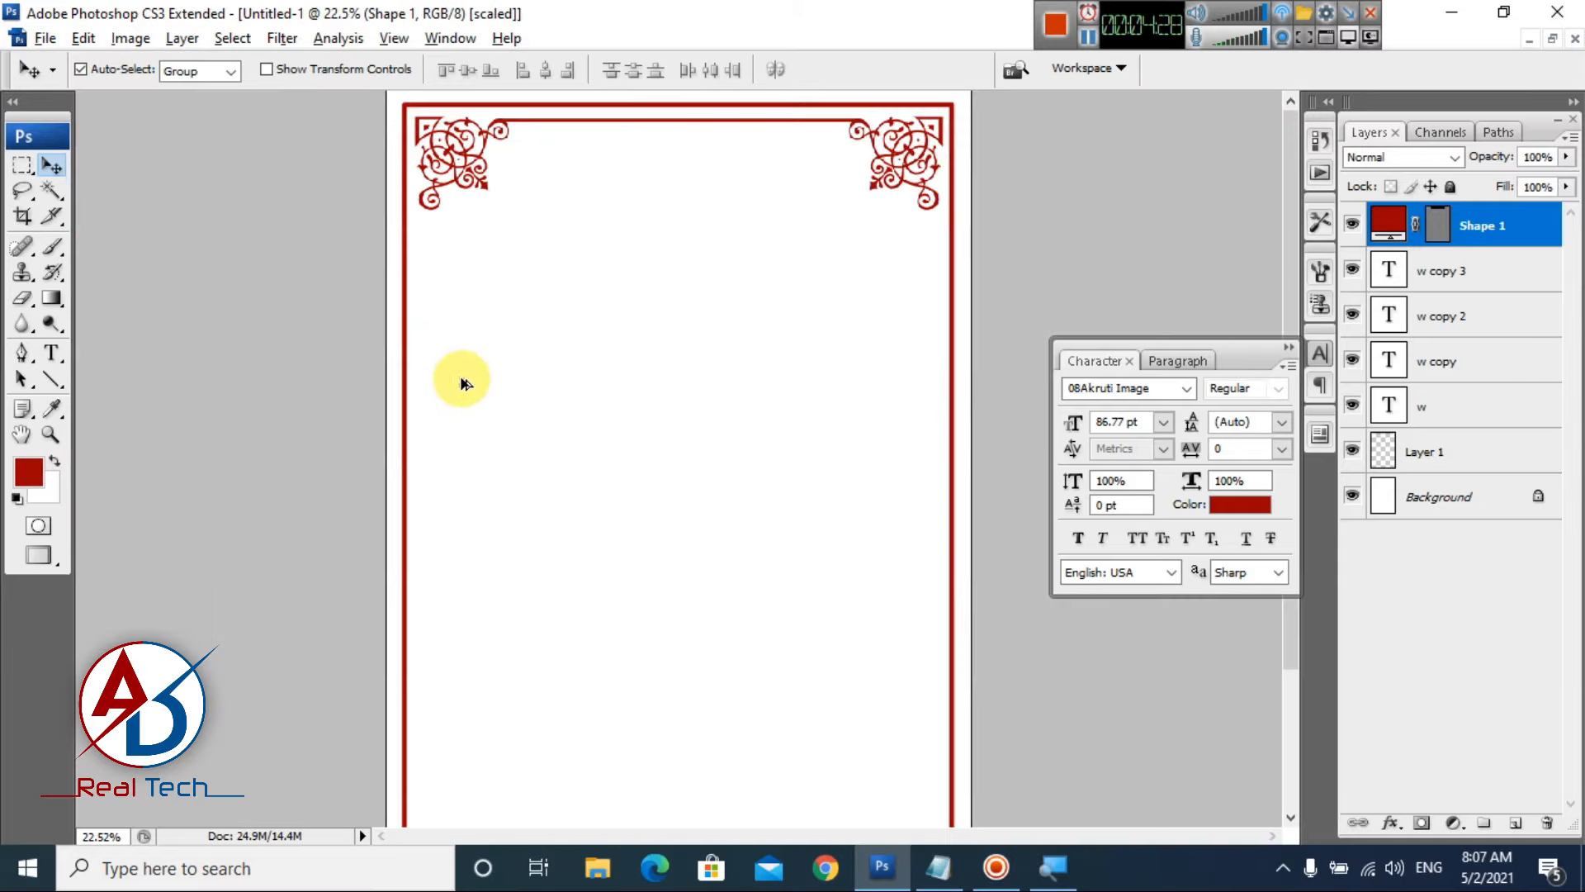
scroll(520, 430, up, 1)
drag(538, 425, 625, 468)
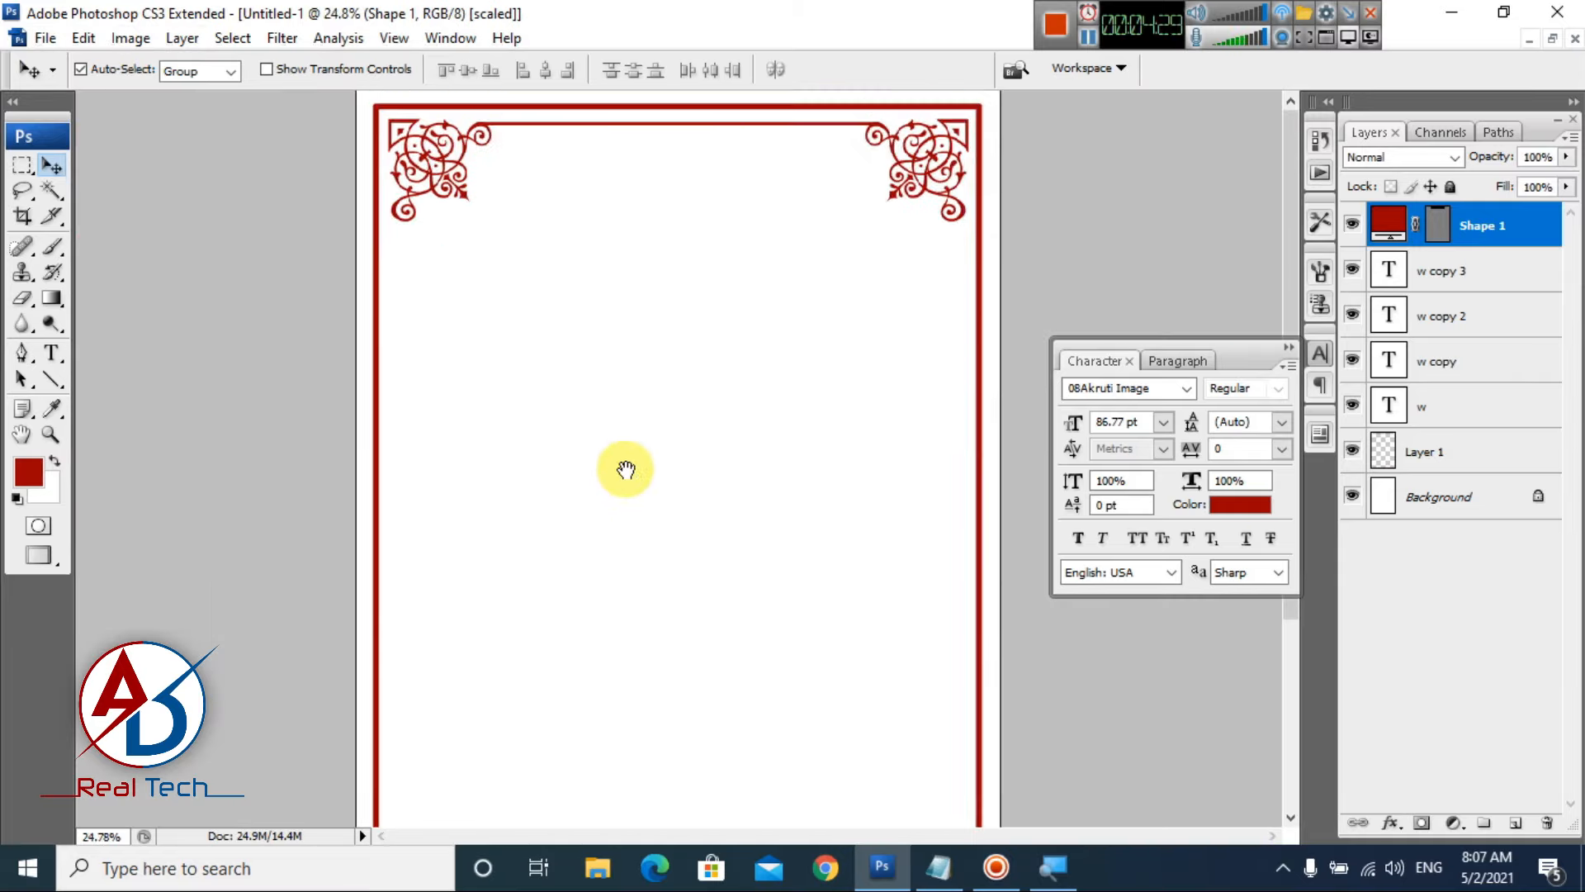
click(569, 126)
click(594, 266)
- Duplicate the top line and move the copy down between the two bottom ornaments
scroll(568, 269, up, 5)
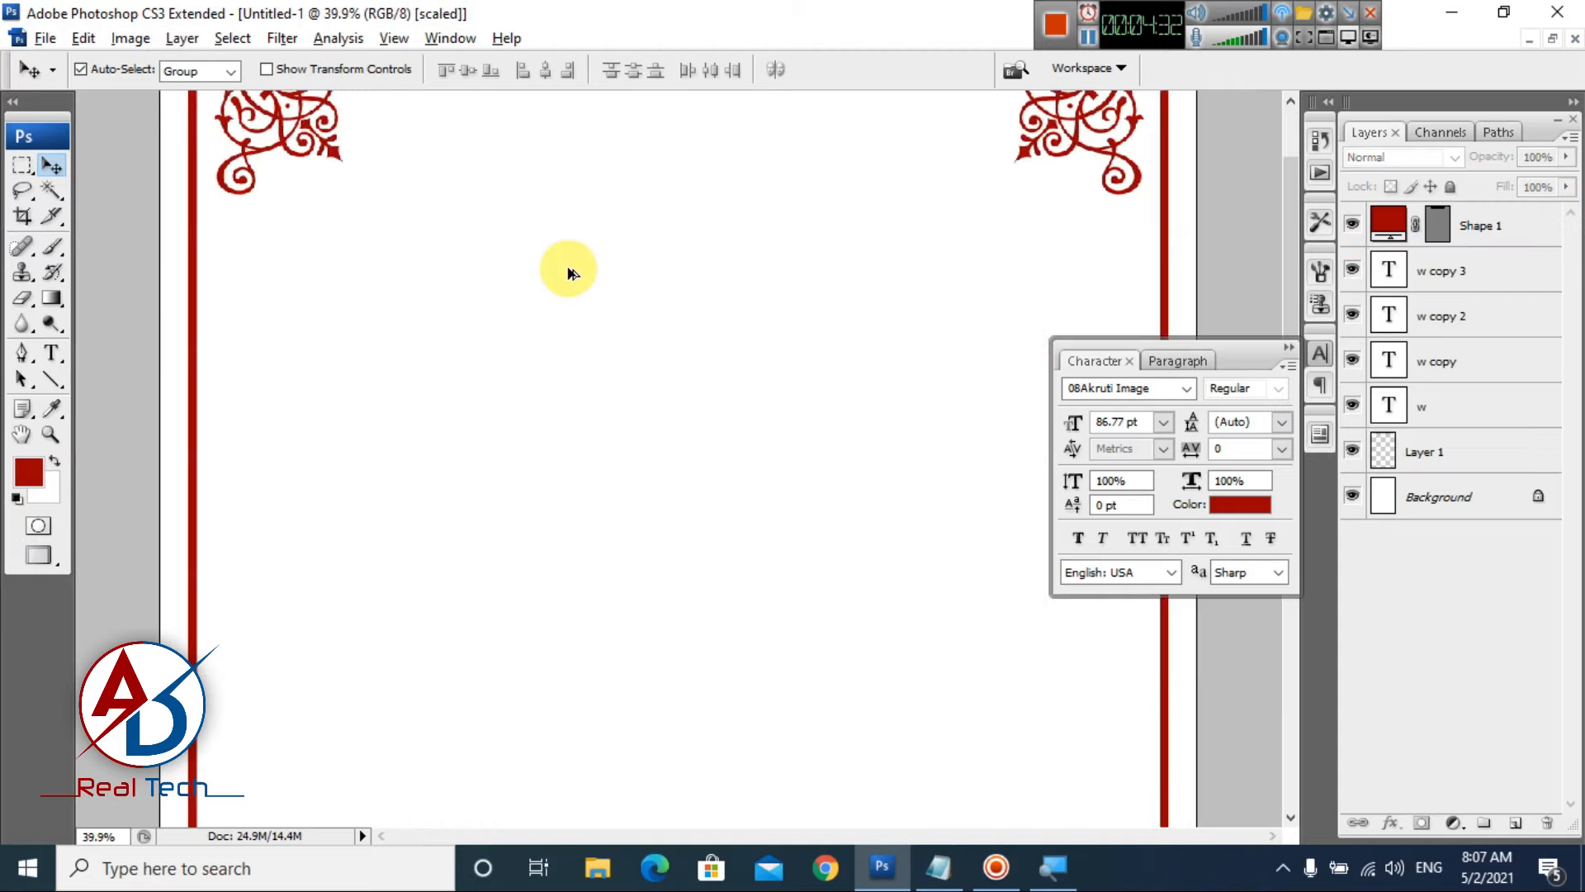
drag(596, 206, 586, 519)
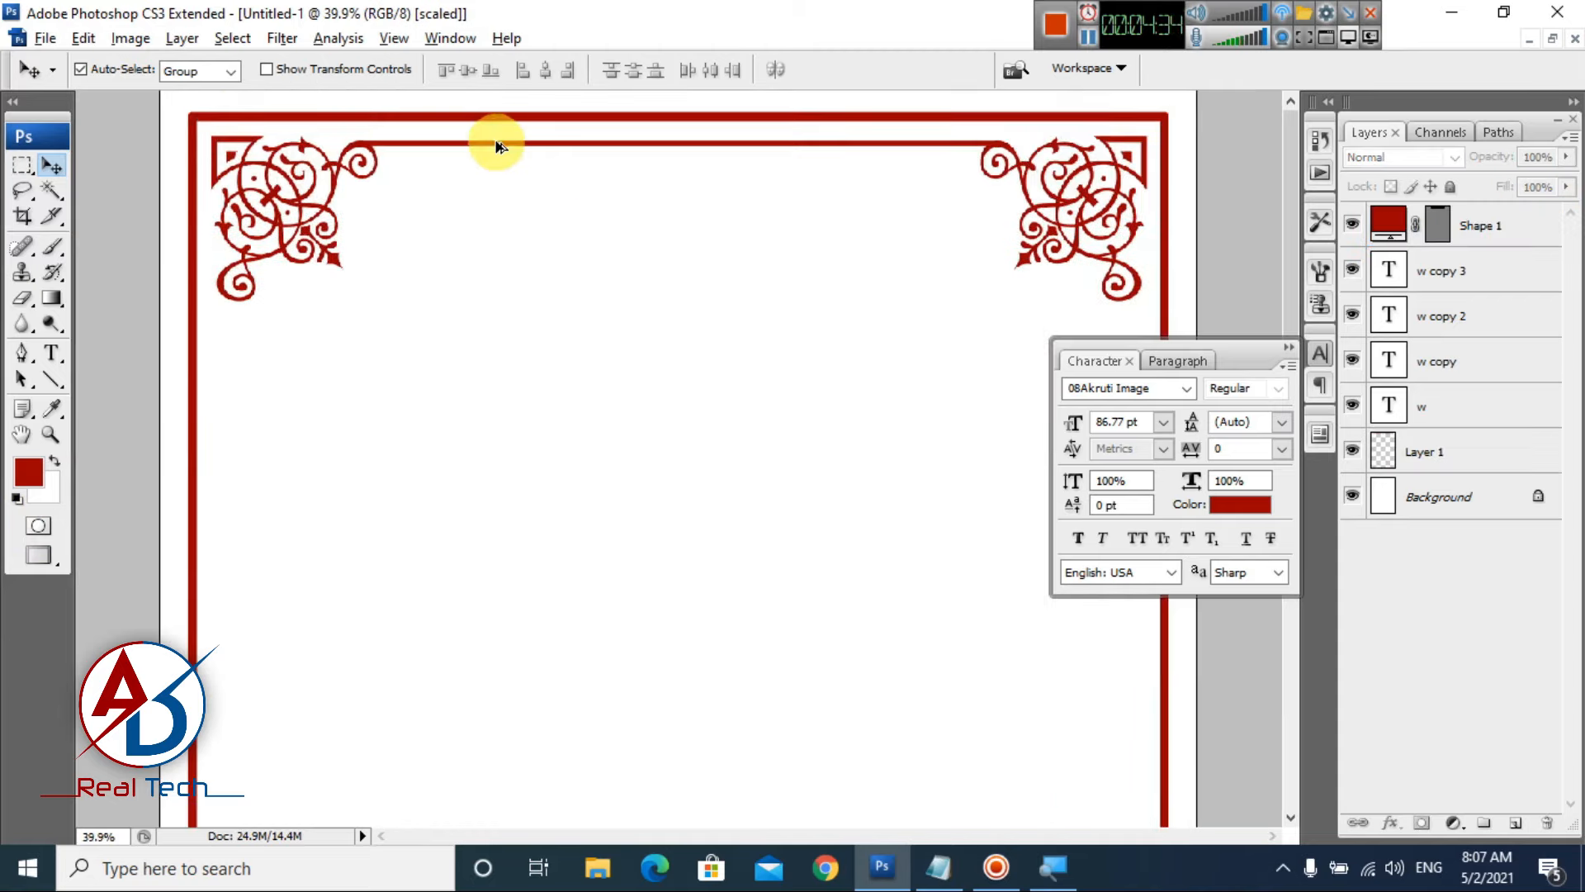
alt+drag(499, 148, 523, 613)
scroll(529, 602, down, 4)
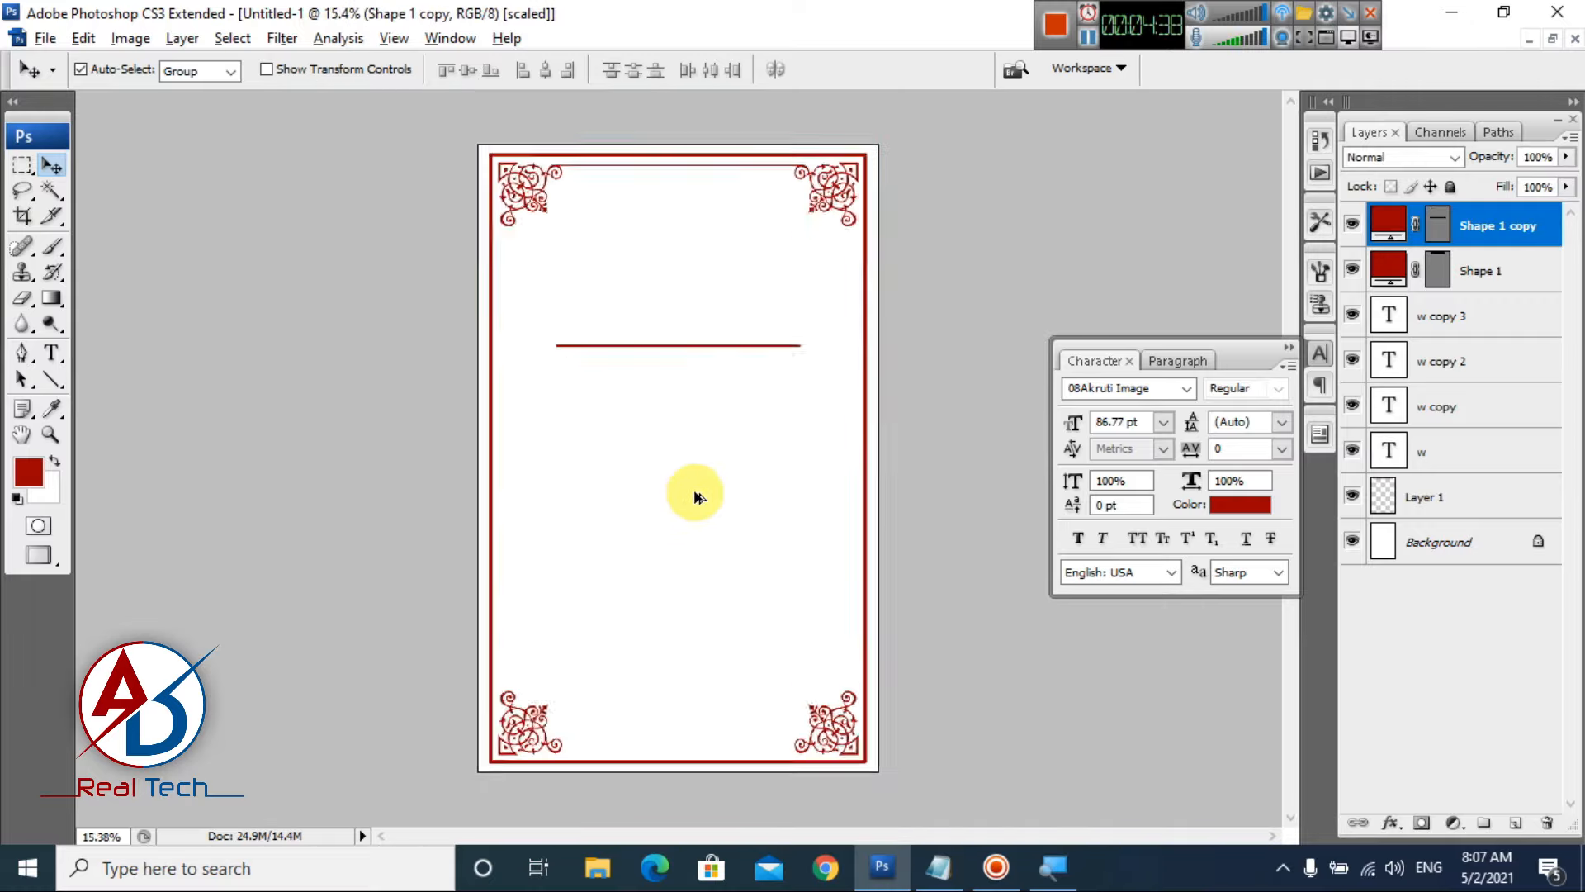
scroll(702, 504, up, 4)
drag(743, 523, 796, 321)
scroll(780, 363, up, 5)
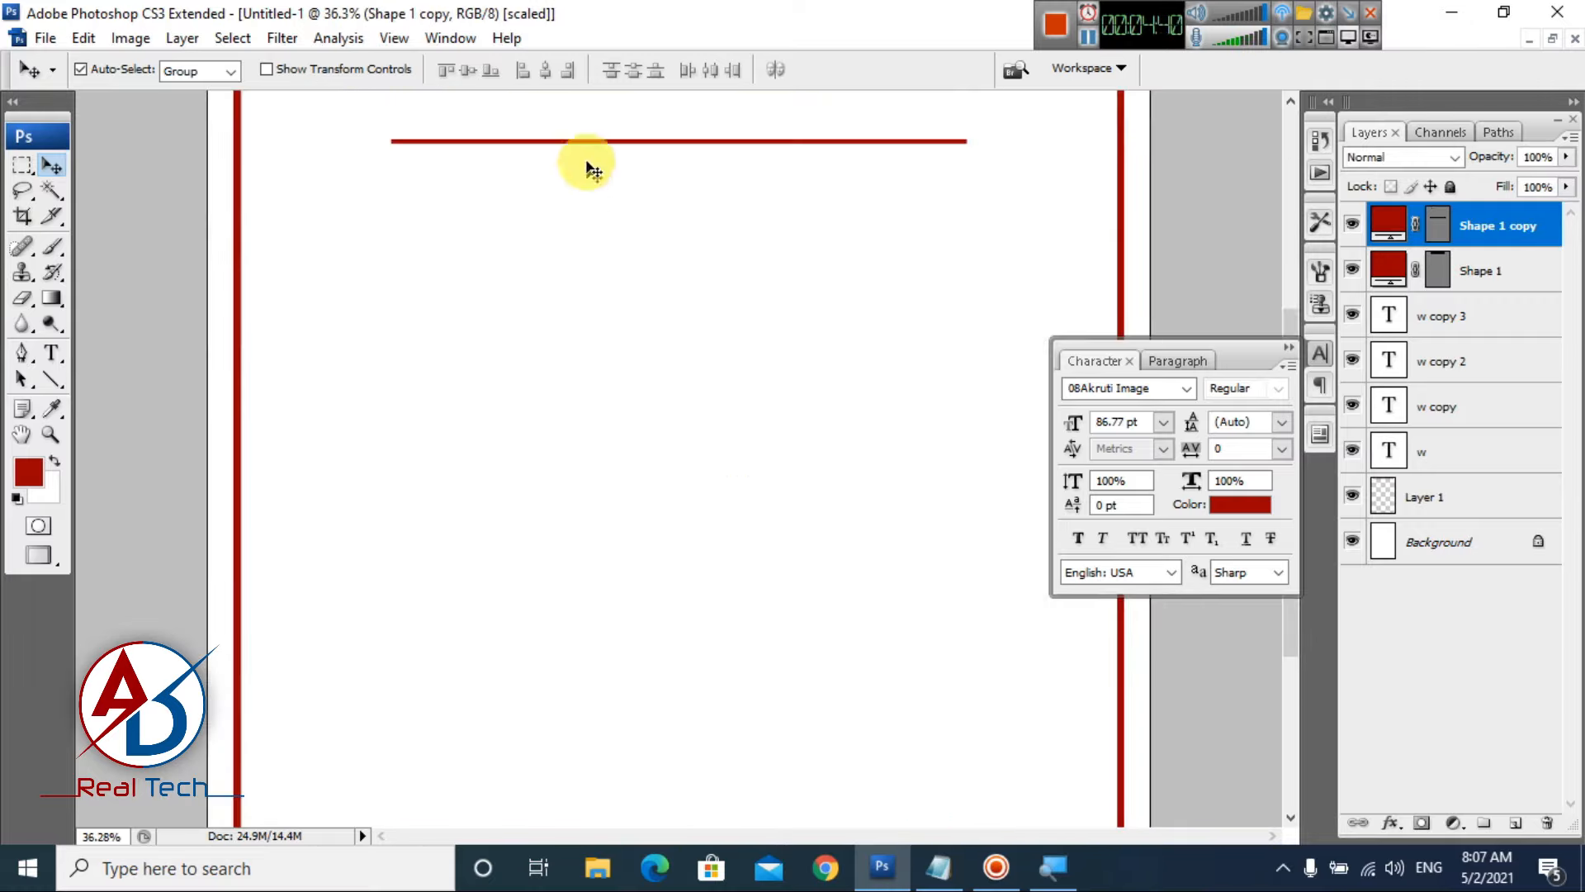
drag(590, 148, 548, 743)
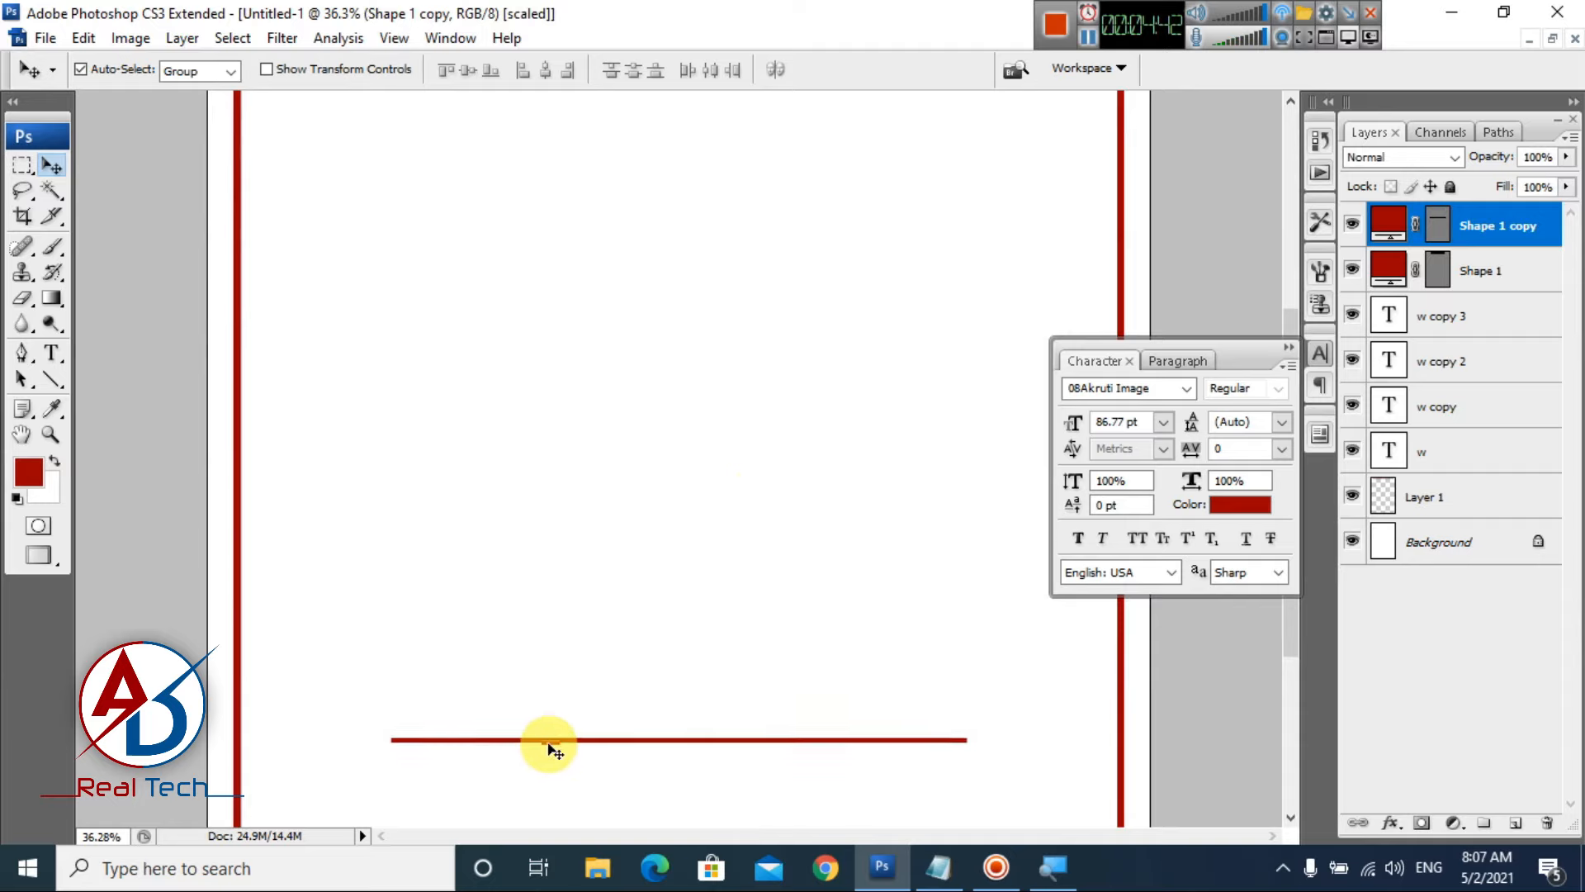
scroll(712, 659, down, 5)
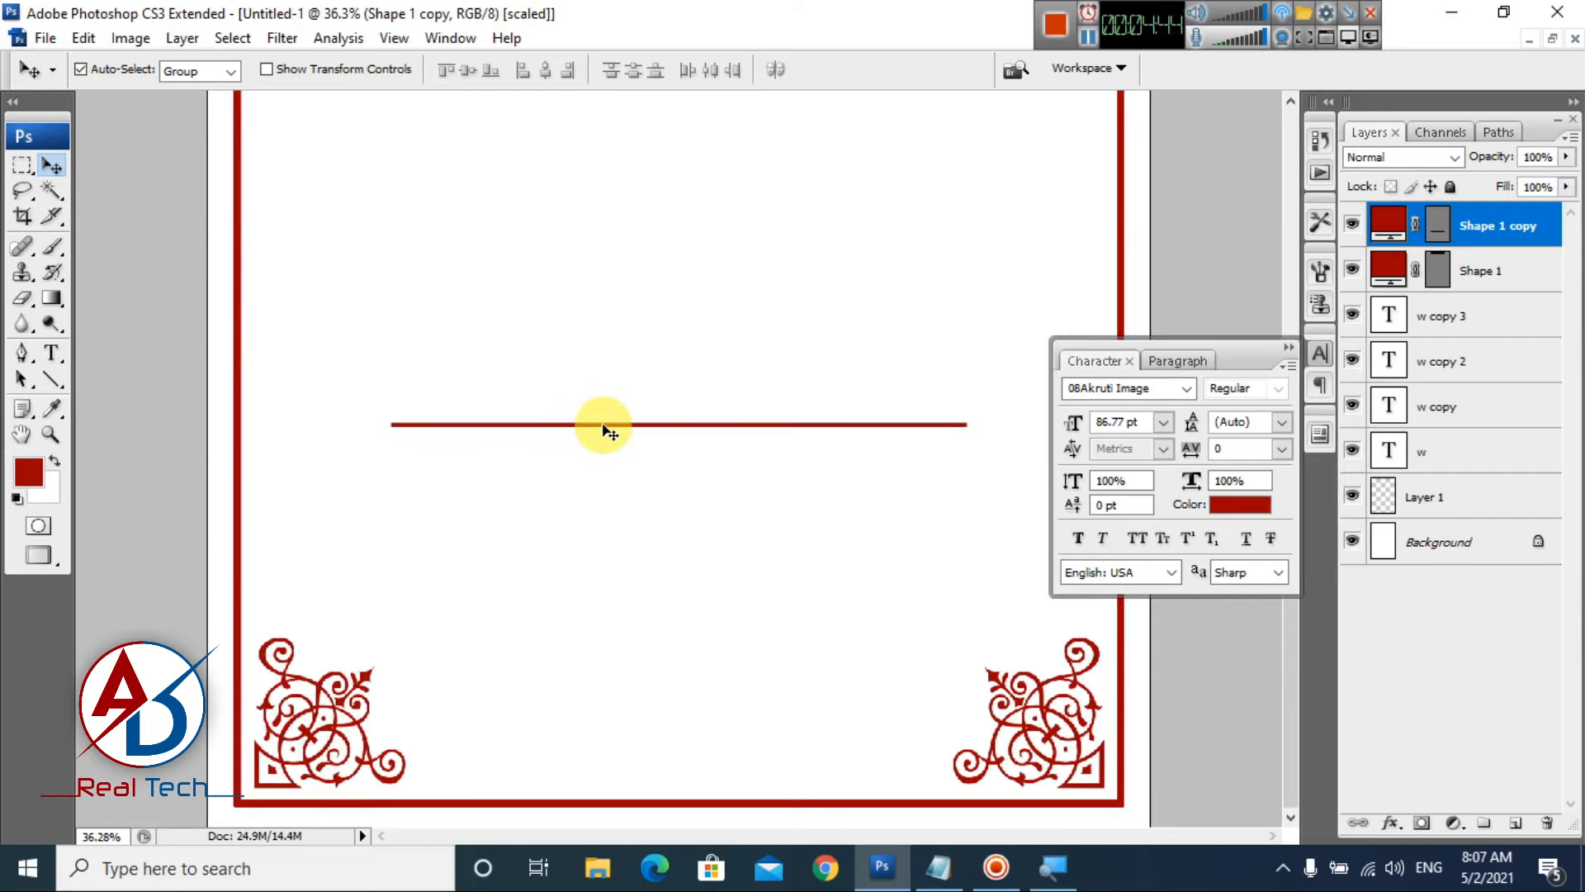
drag(603, 425, 566, 786)
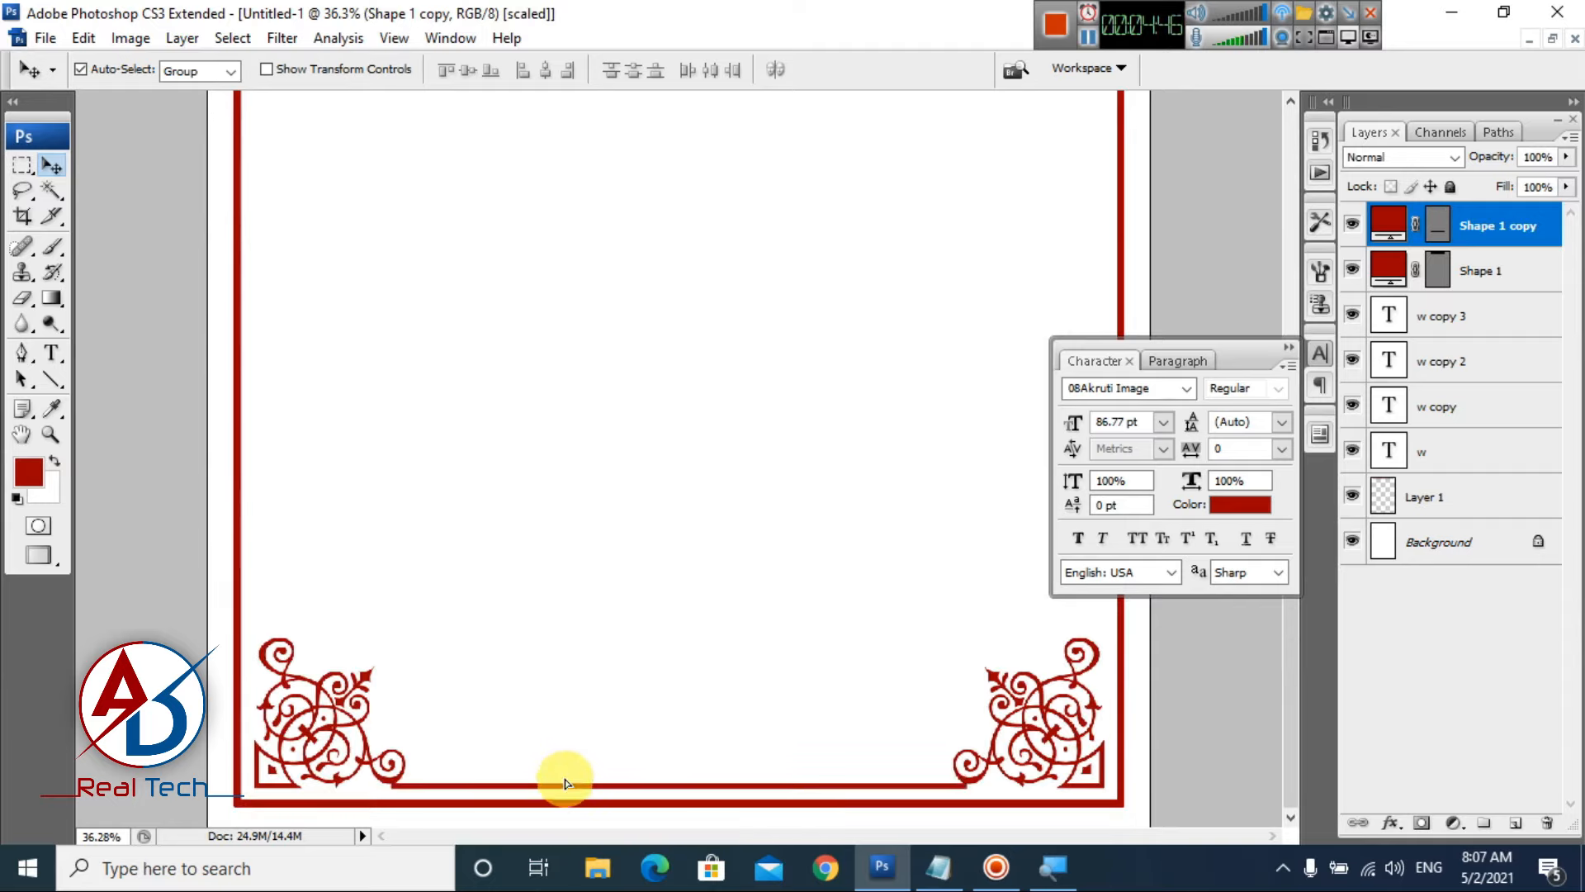
- Nudge the bottom line upward until its ends meet the curls of the bottom ornaments
scroll(599, 688, up, 5)
drag(645, 621, 679, 228)
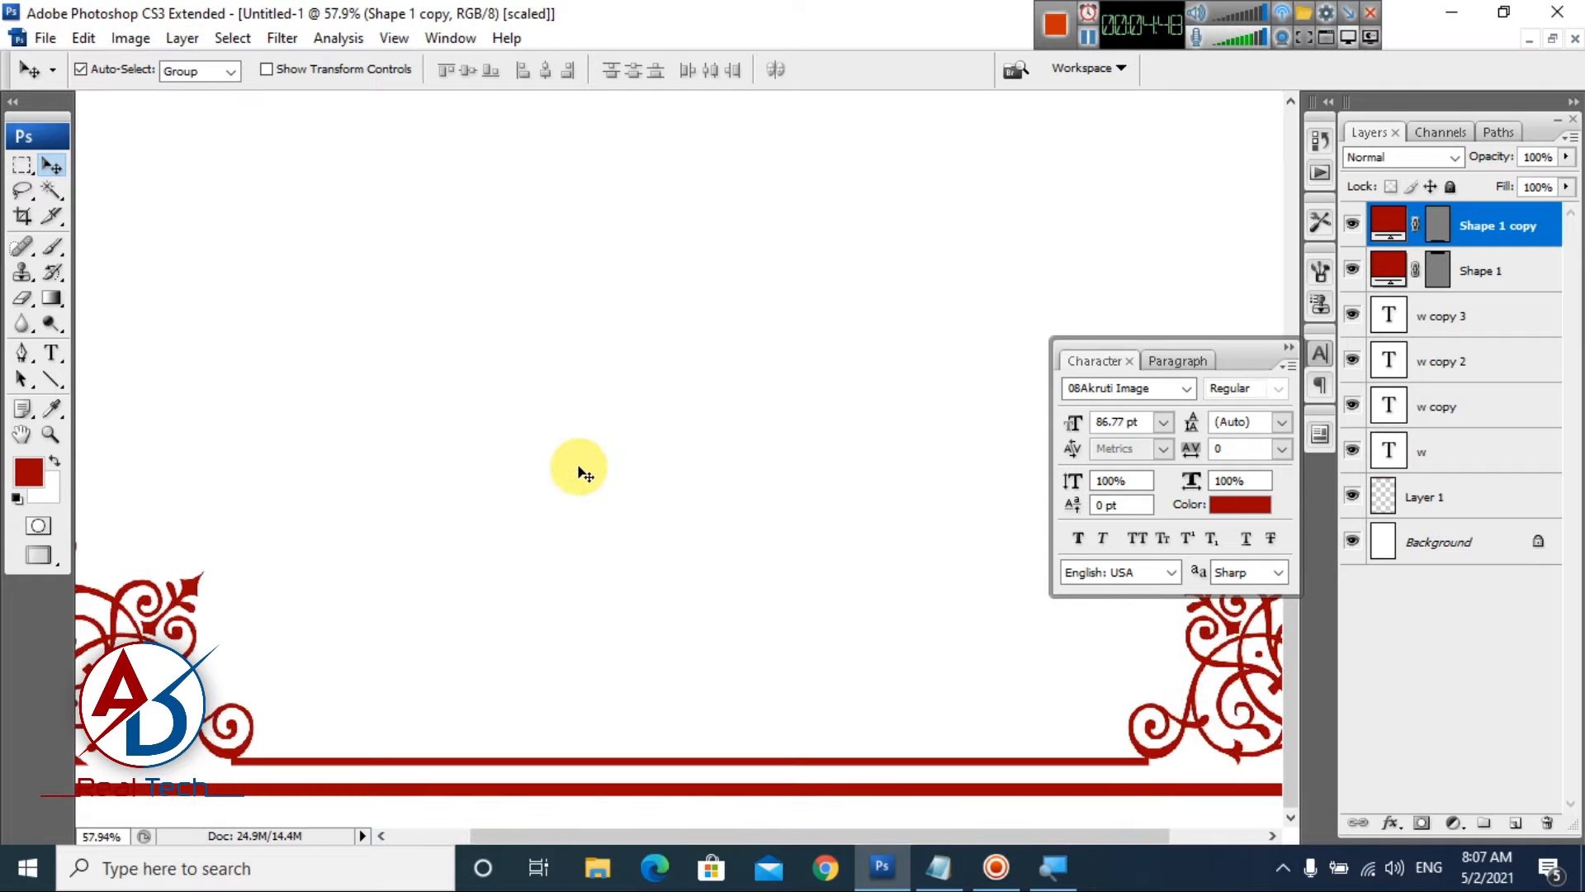
key(Up)
key(Up)
key(Up)
key(Up)
key(Up)
key(Up)
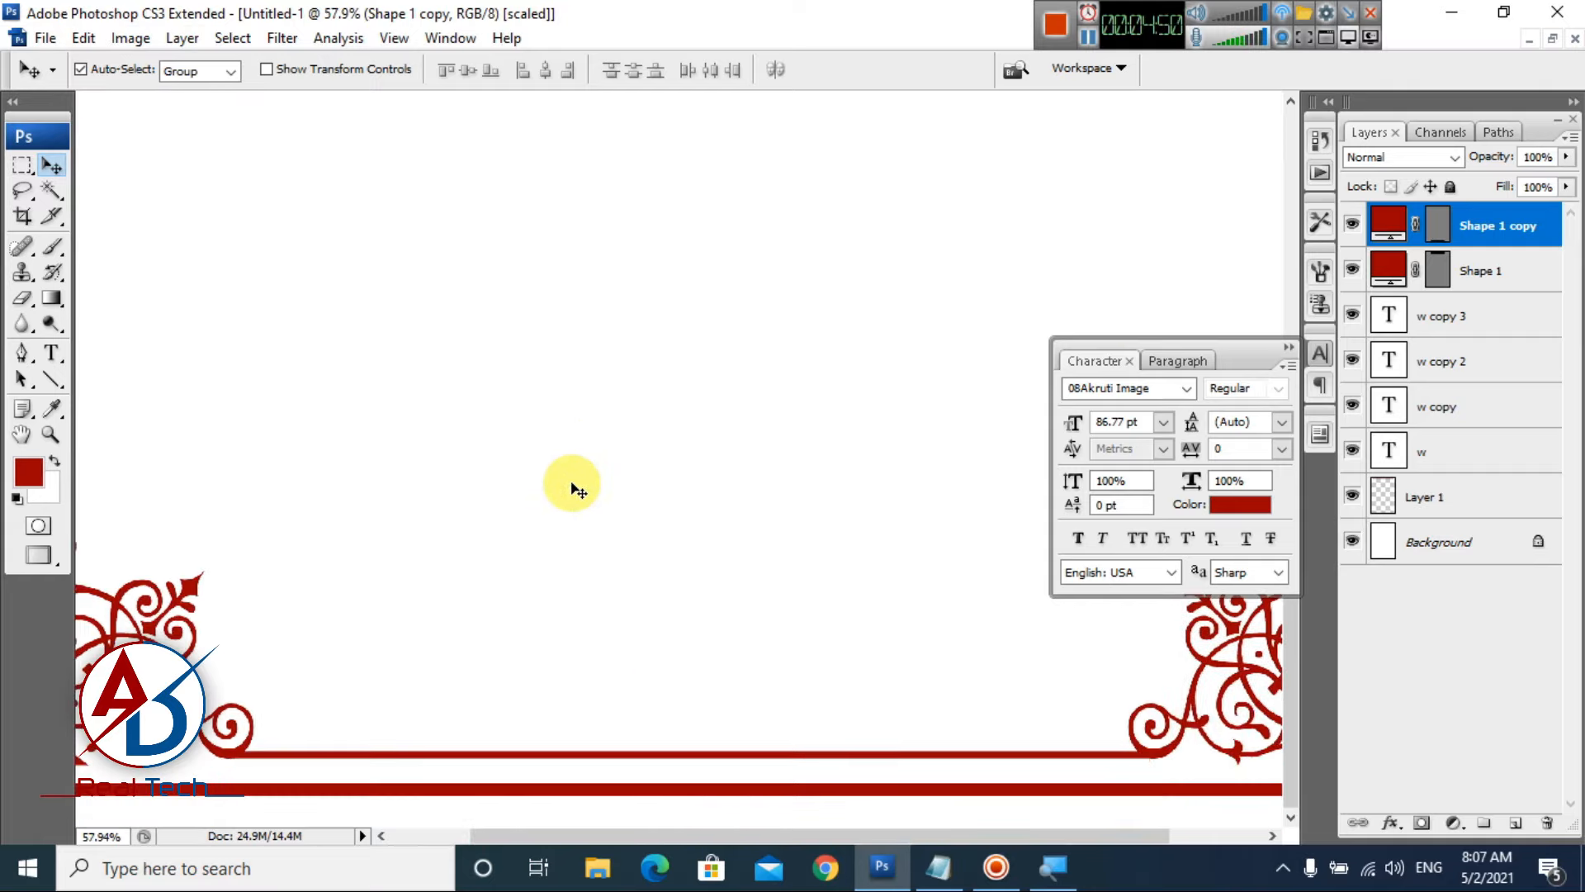
- Duplicate the bottom line up into the page's empty area and rotate the copy 90° clockwise
scroll(517, 541, down, 4)
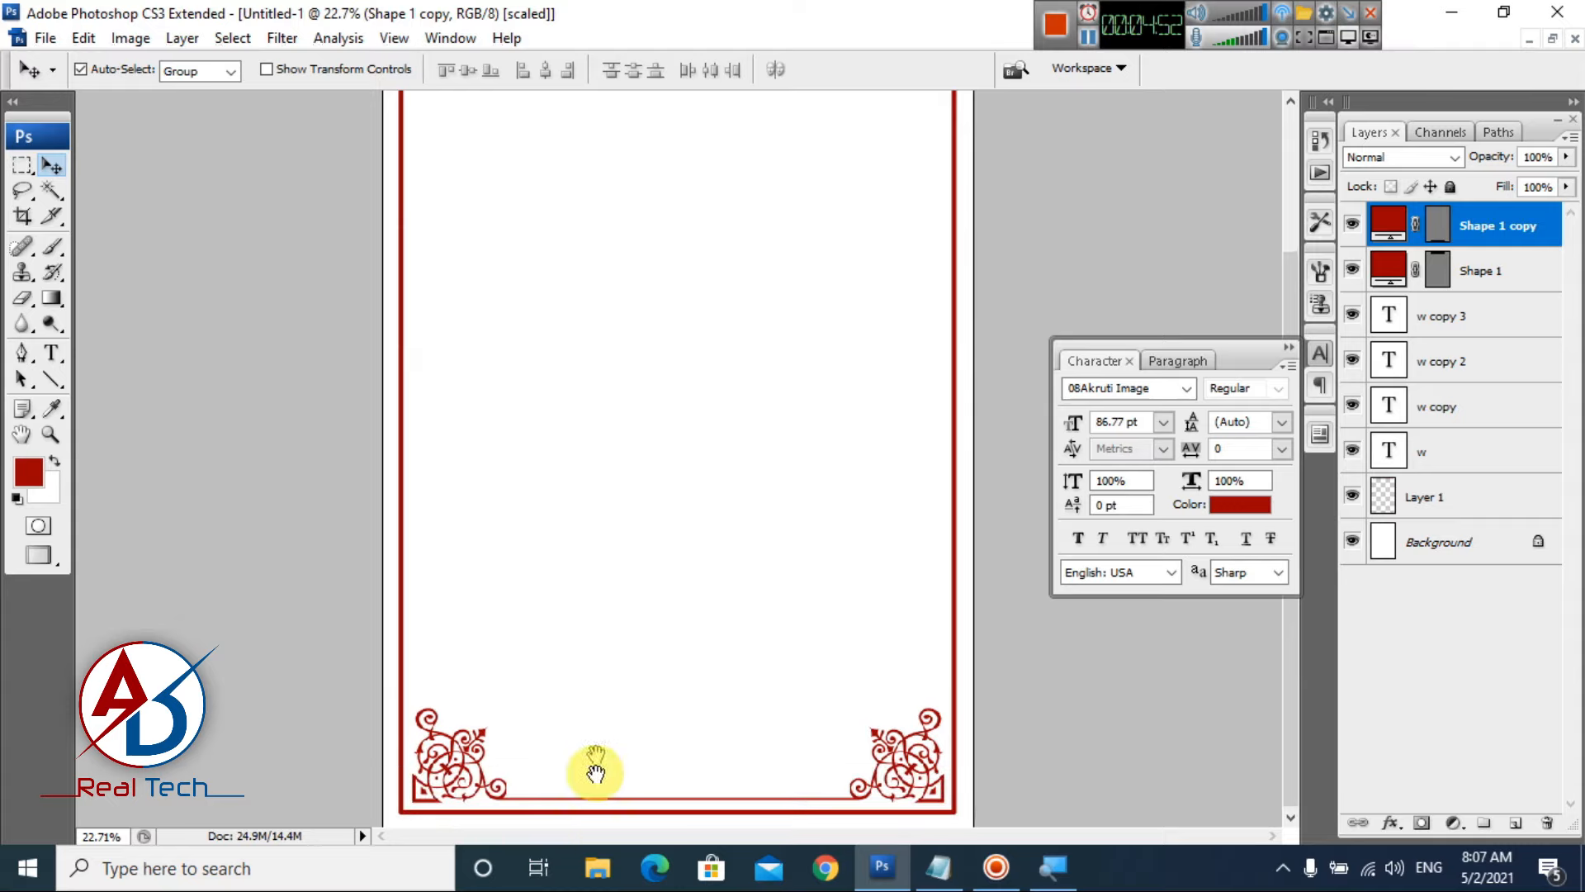
drag(609, 802, 609, 566)
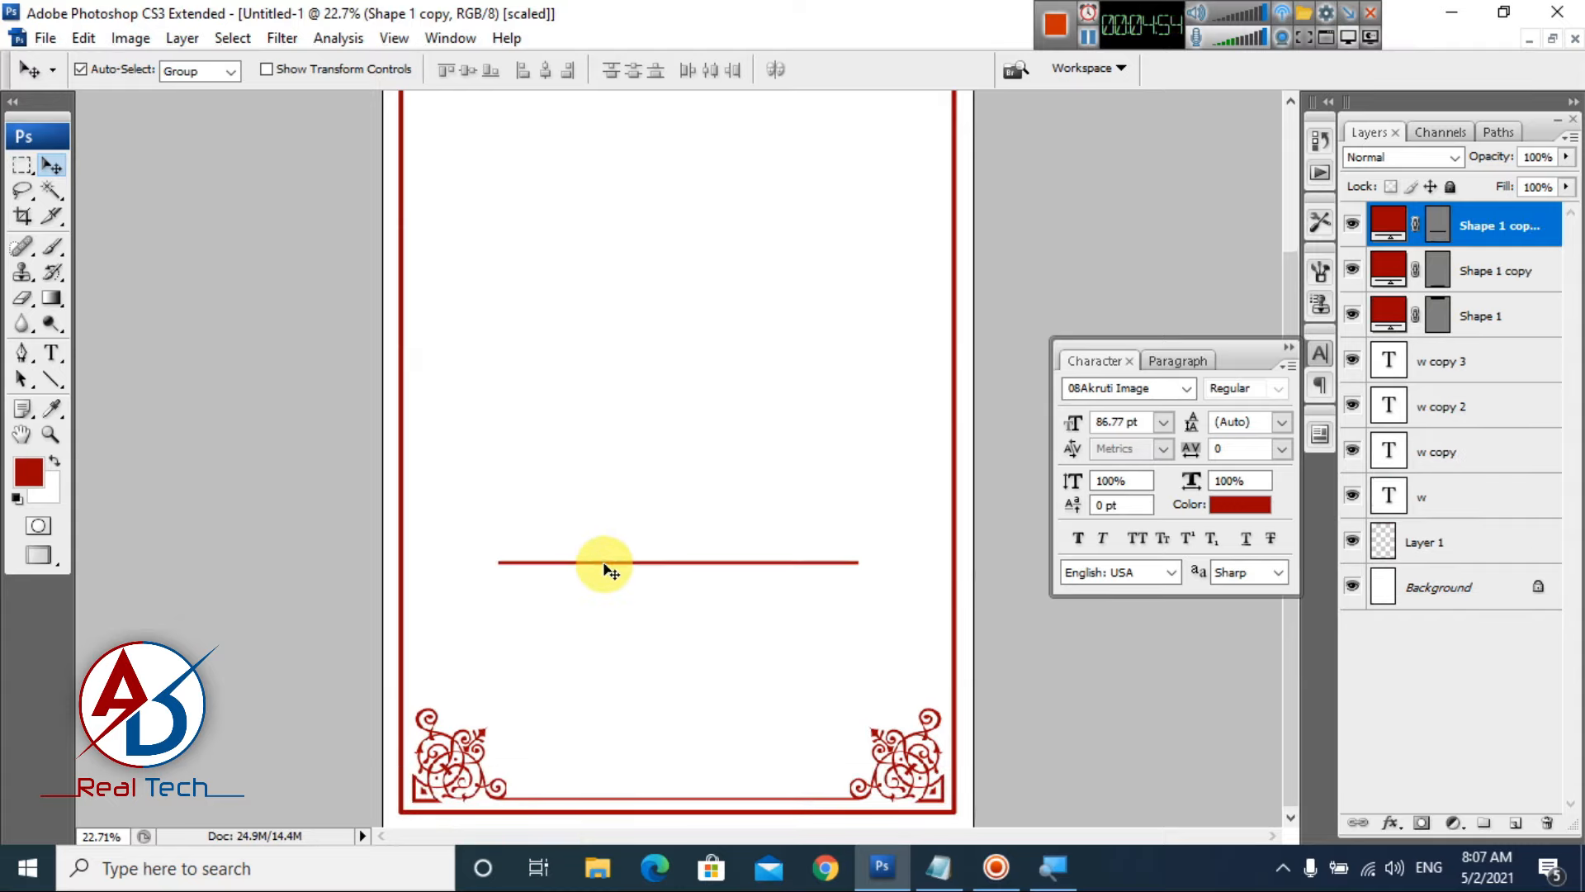
key(ctrl+t)
right_click(605, 575)
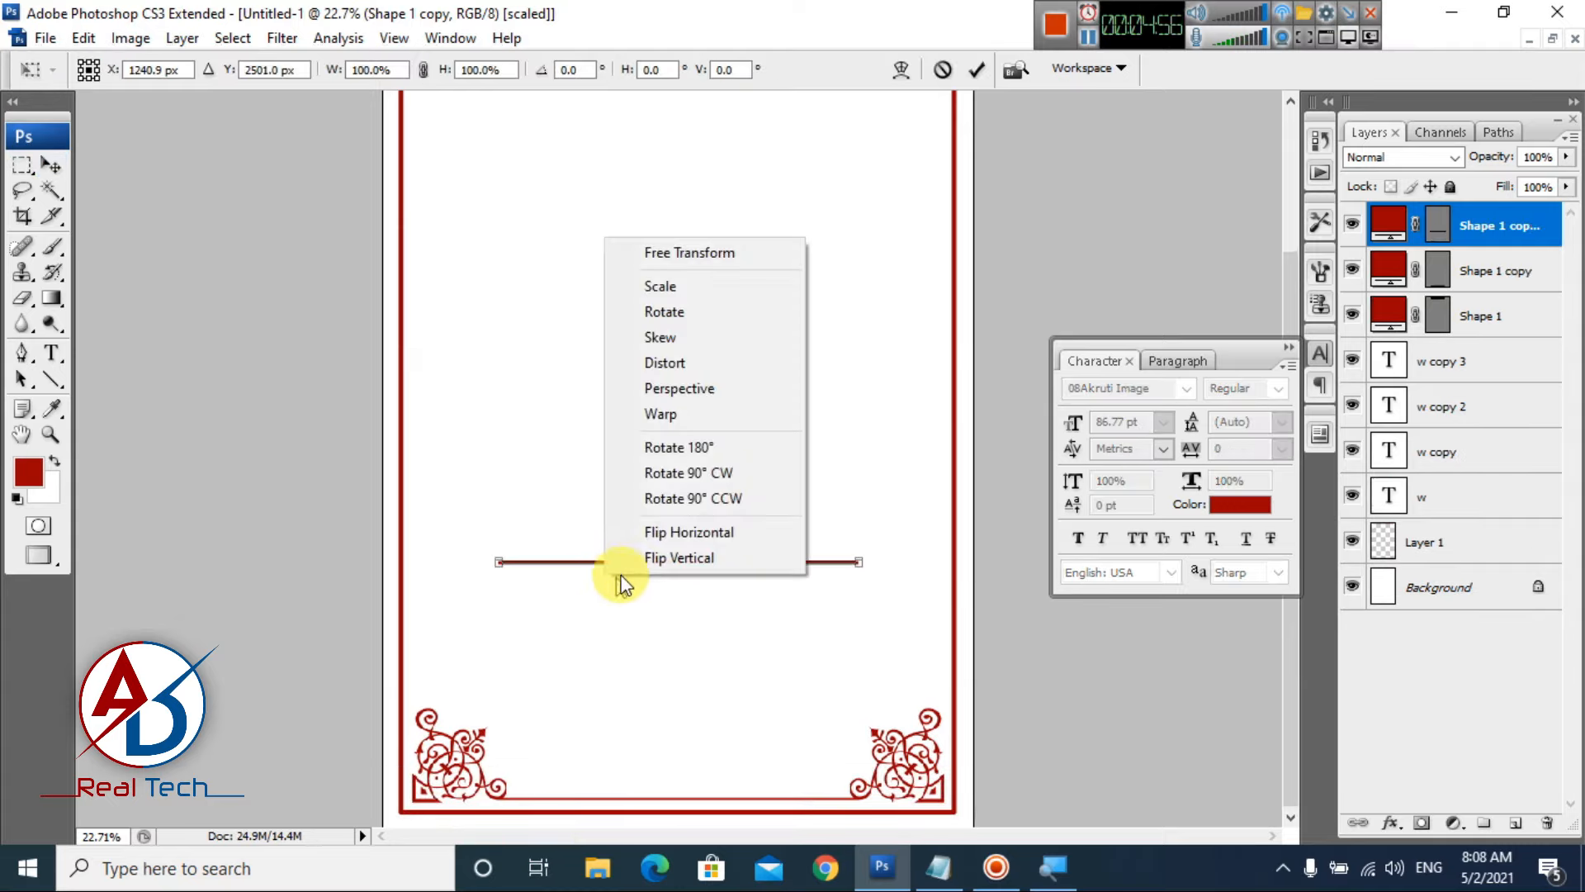
click(663, 471)
key(Return)
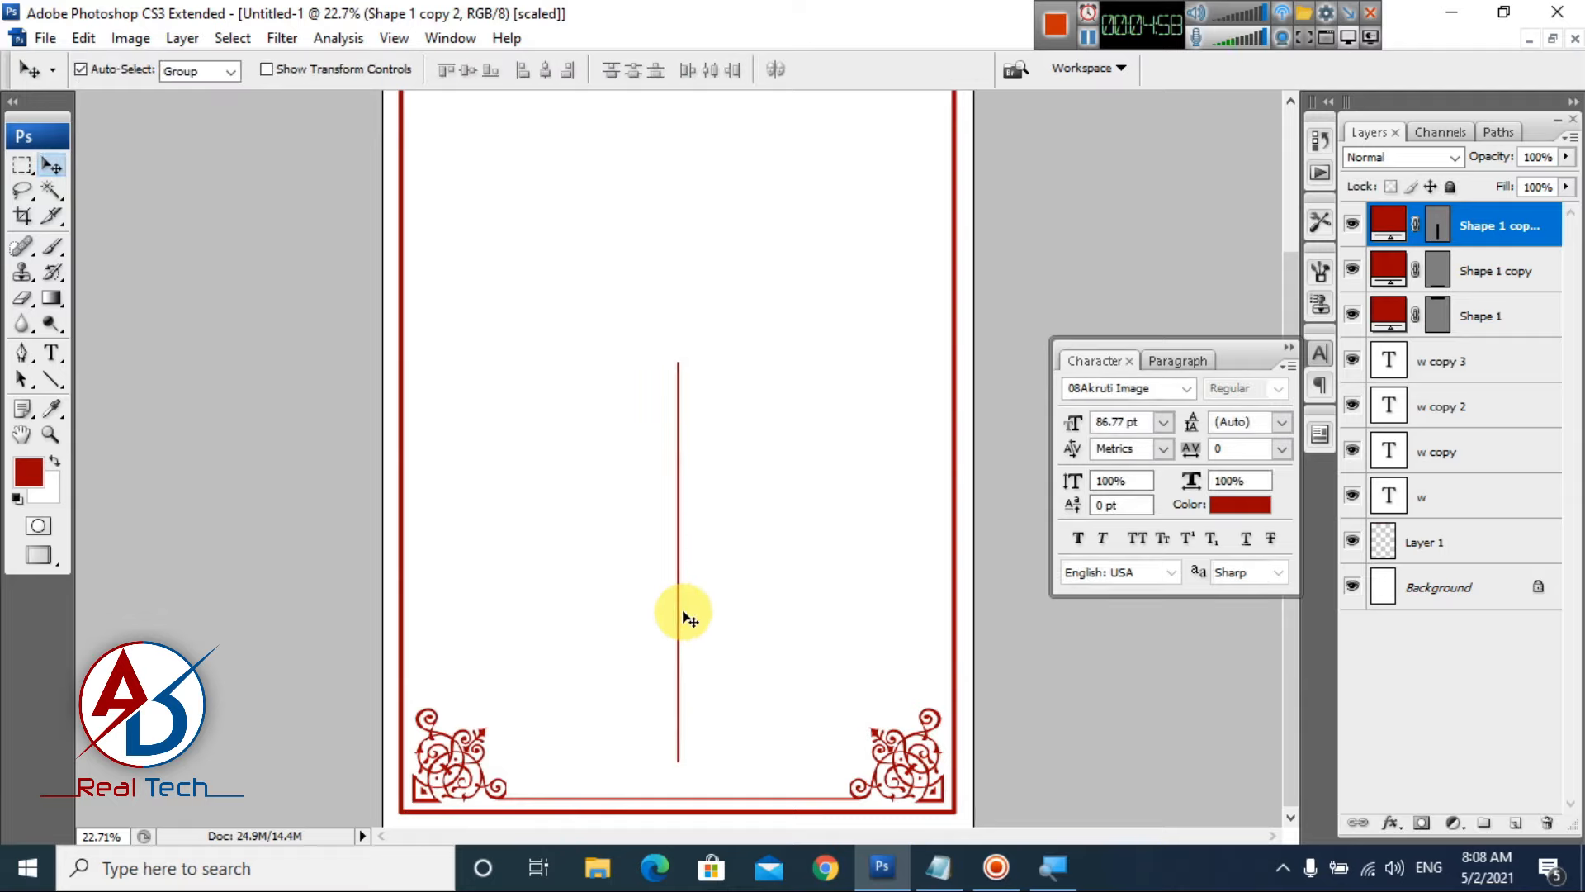
- Move the vertical line below the top-right ornament, nudge it to the outer edge of the curl, and commit the transform
drag(678, 619, 857, 457)
key(space)
drag(877, 468, 828, 773)
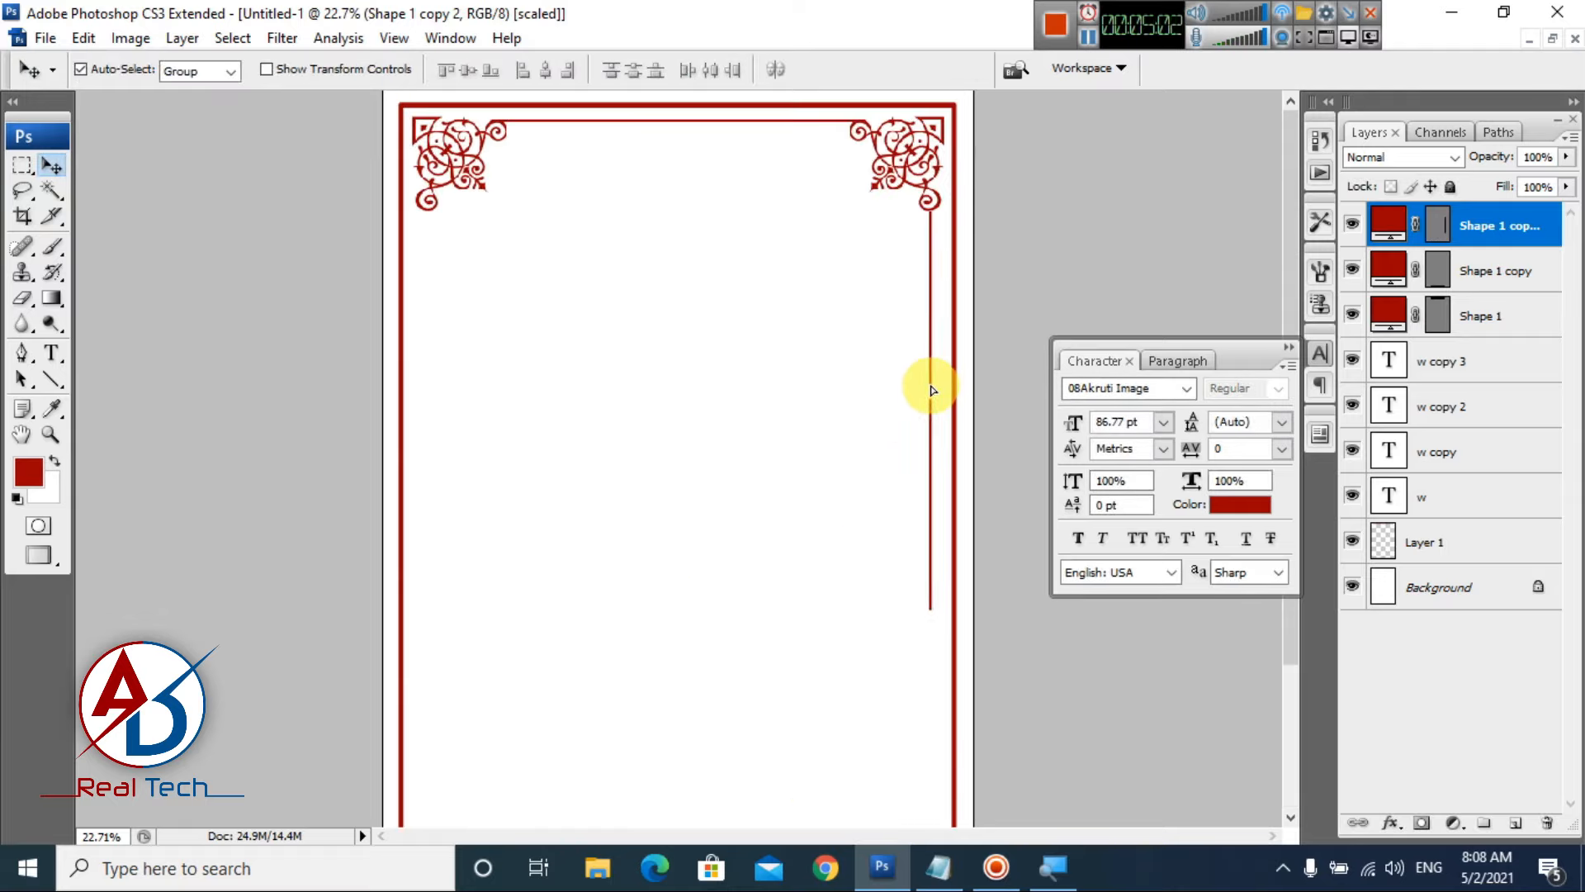
key(ctrl+t)
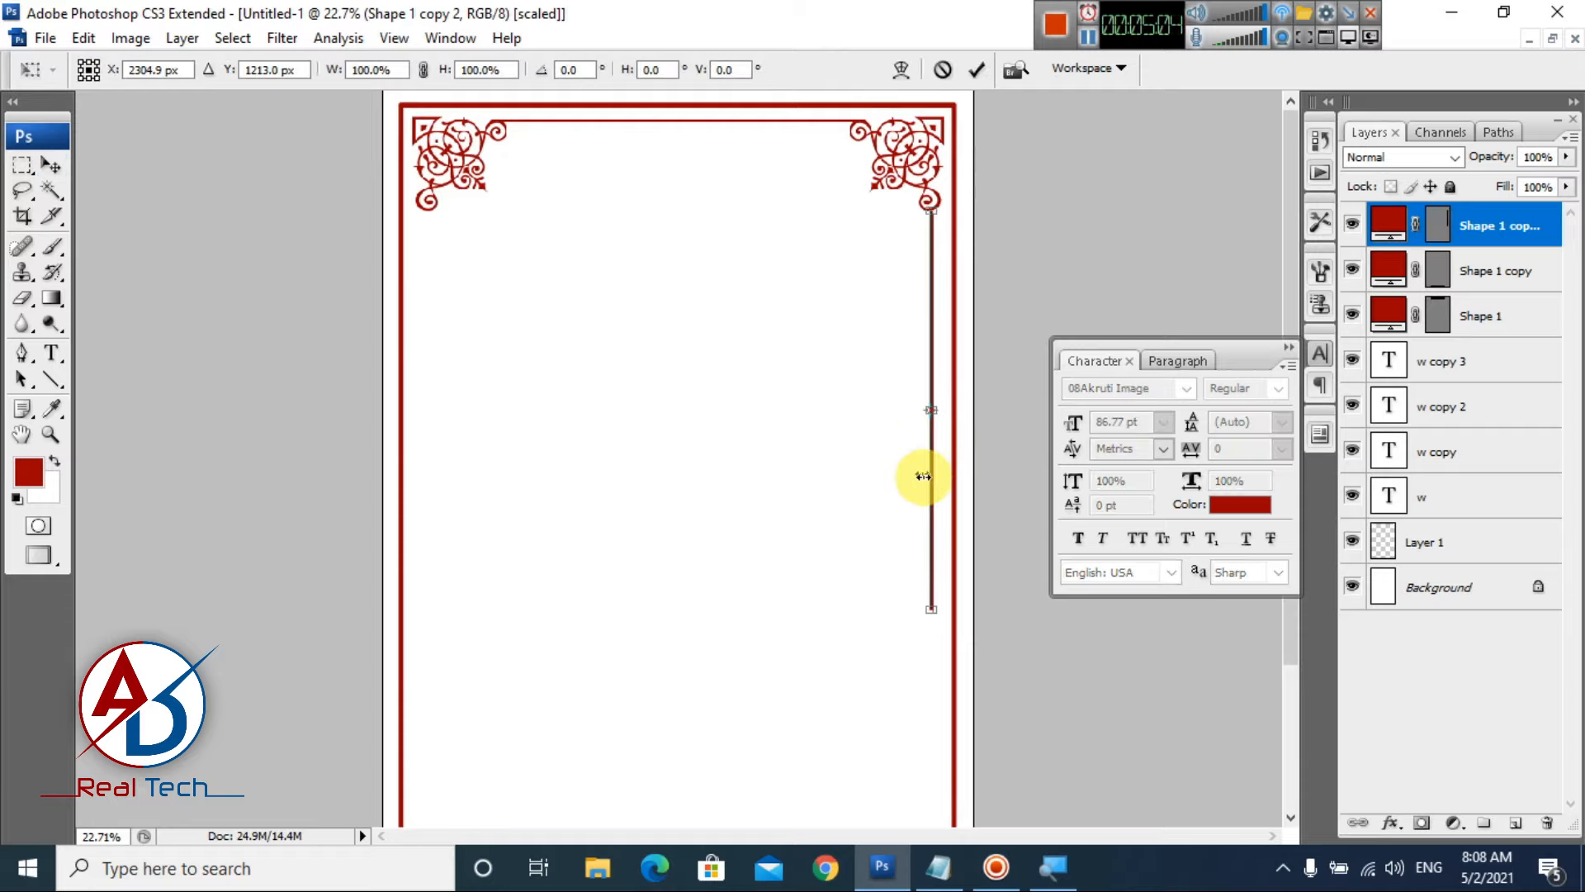
key(Right)
key(Right)
key(Right)
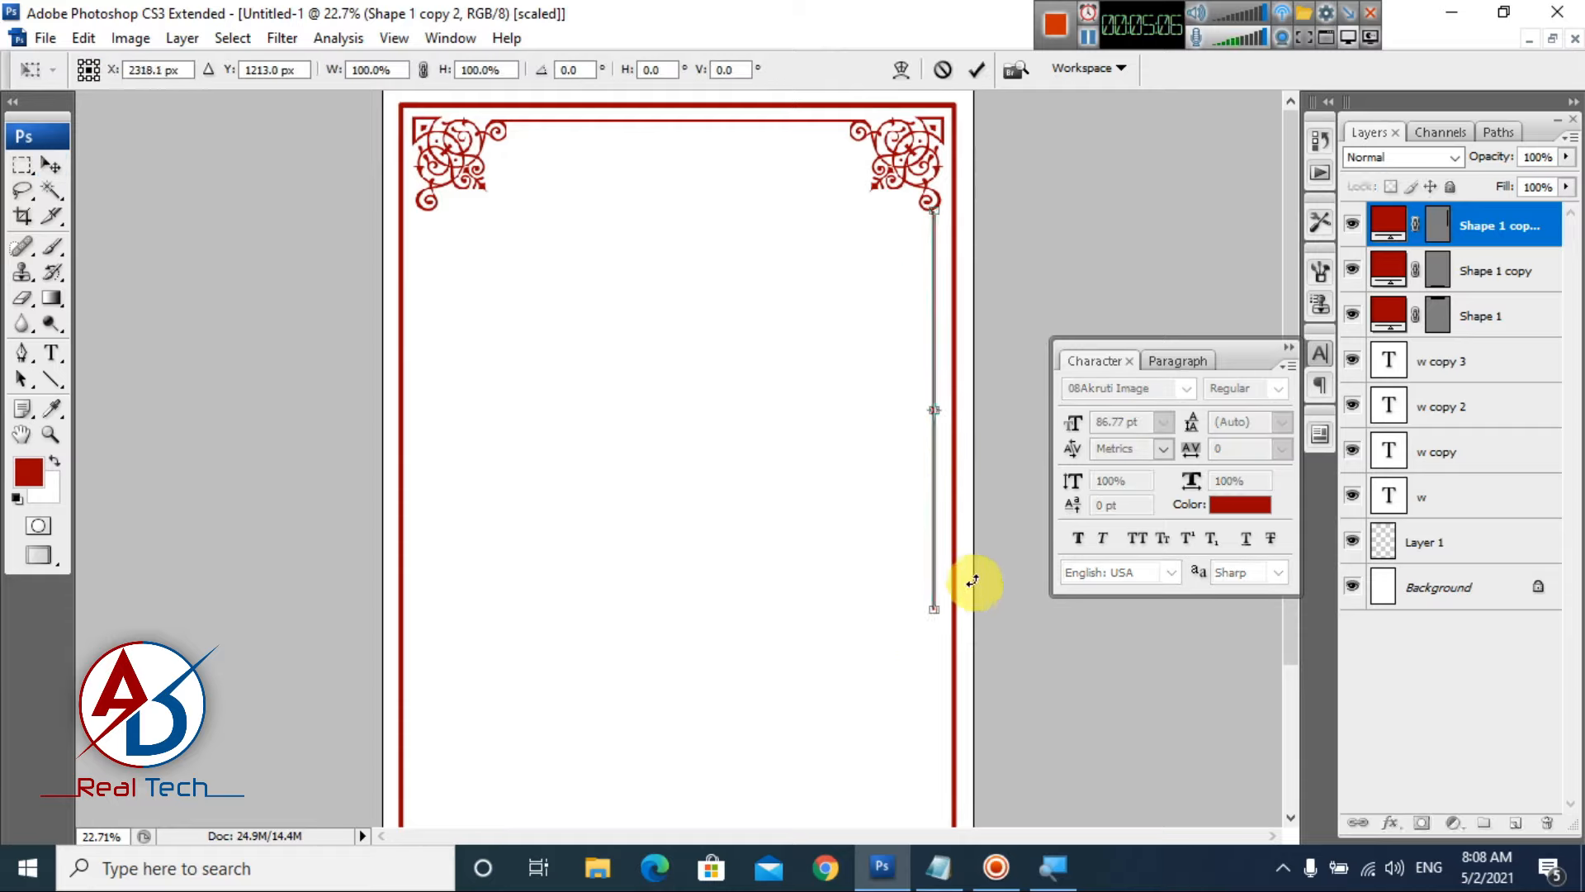
key(Right)
key(Right)
key(Right)
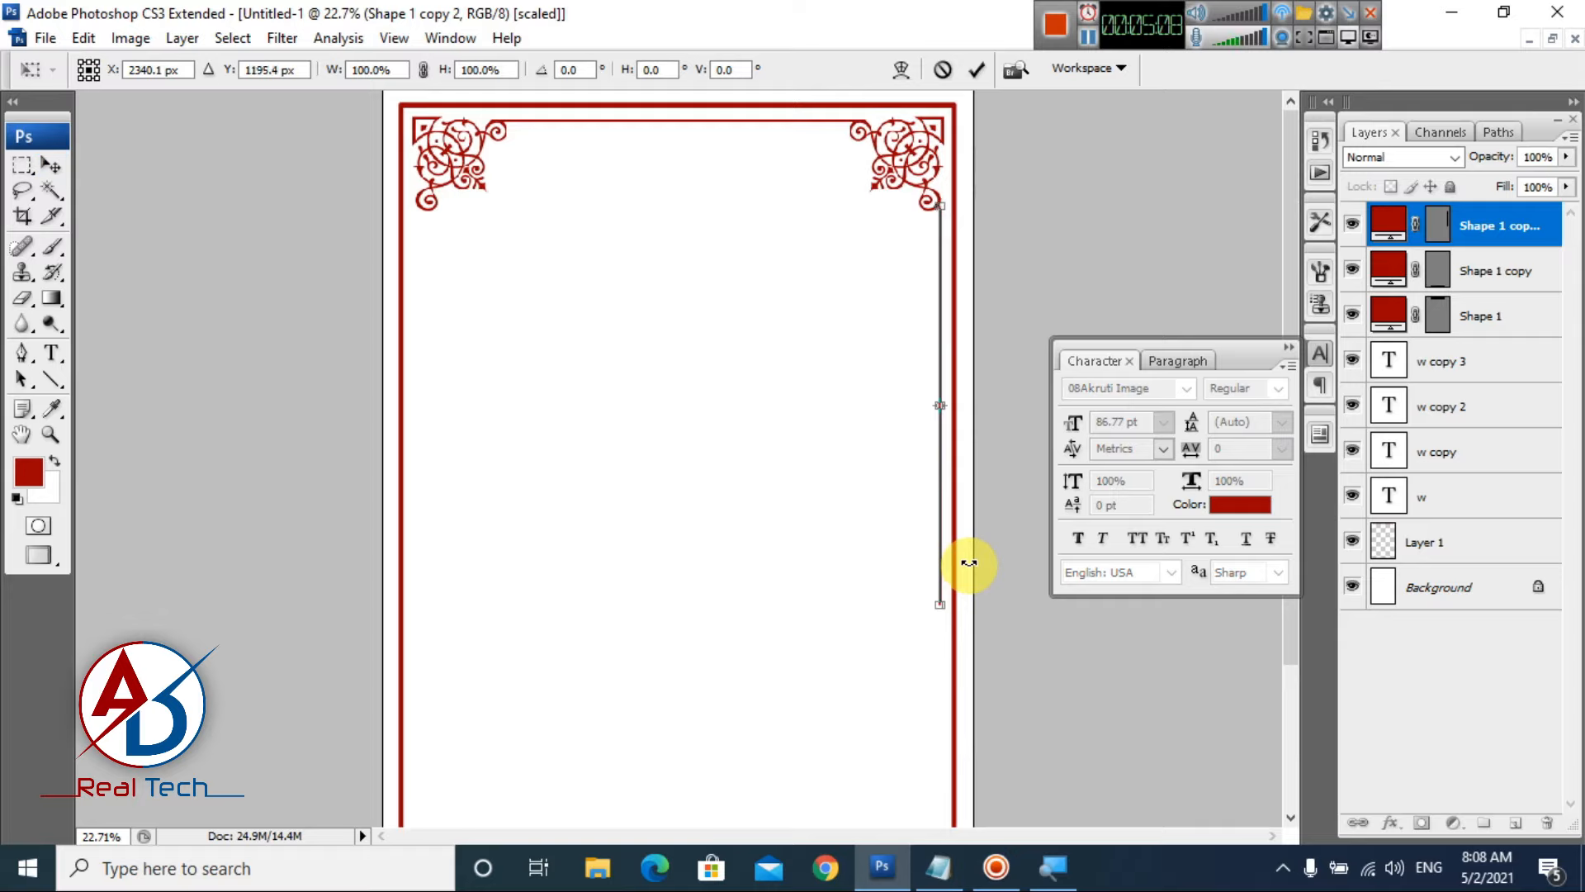
key(Return)
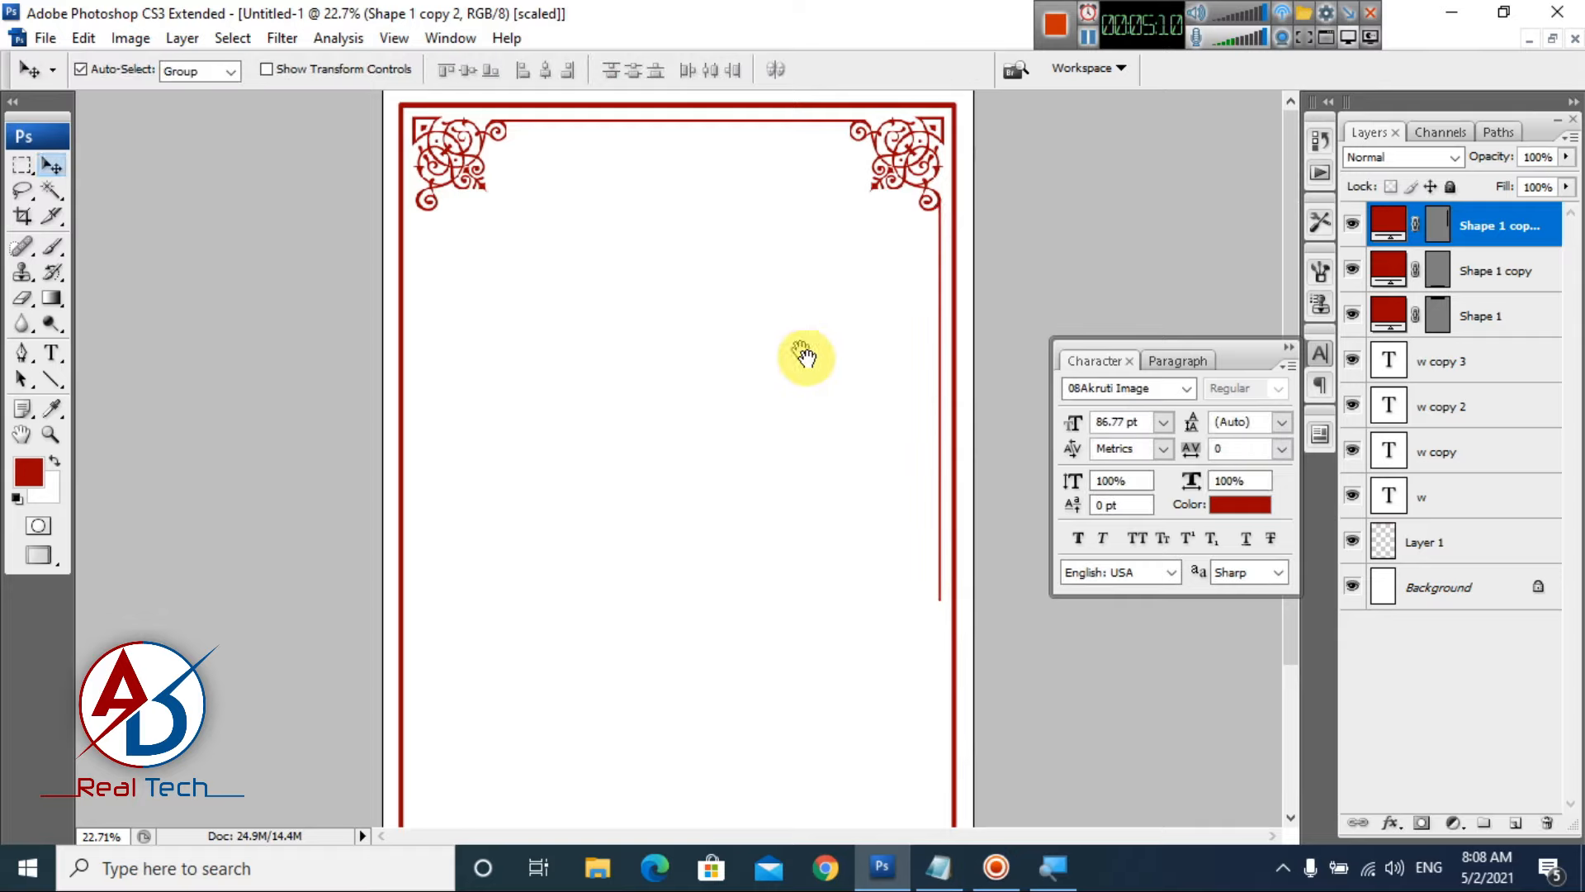
- Stretch the right vertical line down to the bottom-right ornament, to about 174% of its height, and commit the transform
scroll(803, 353, down, 3)
scroll(768, 438, up, 1)
scroll(820, 508, down, 2)
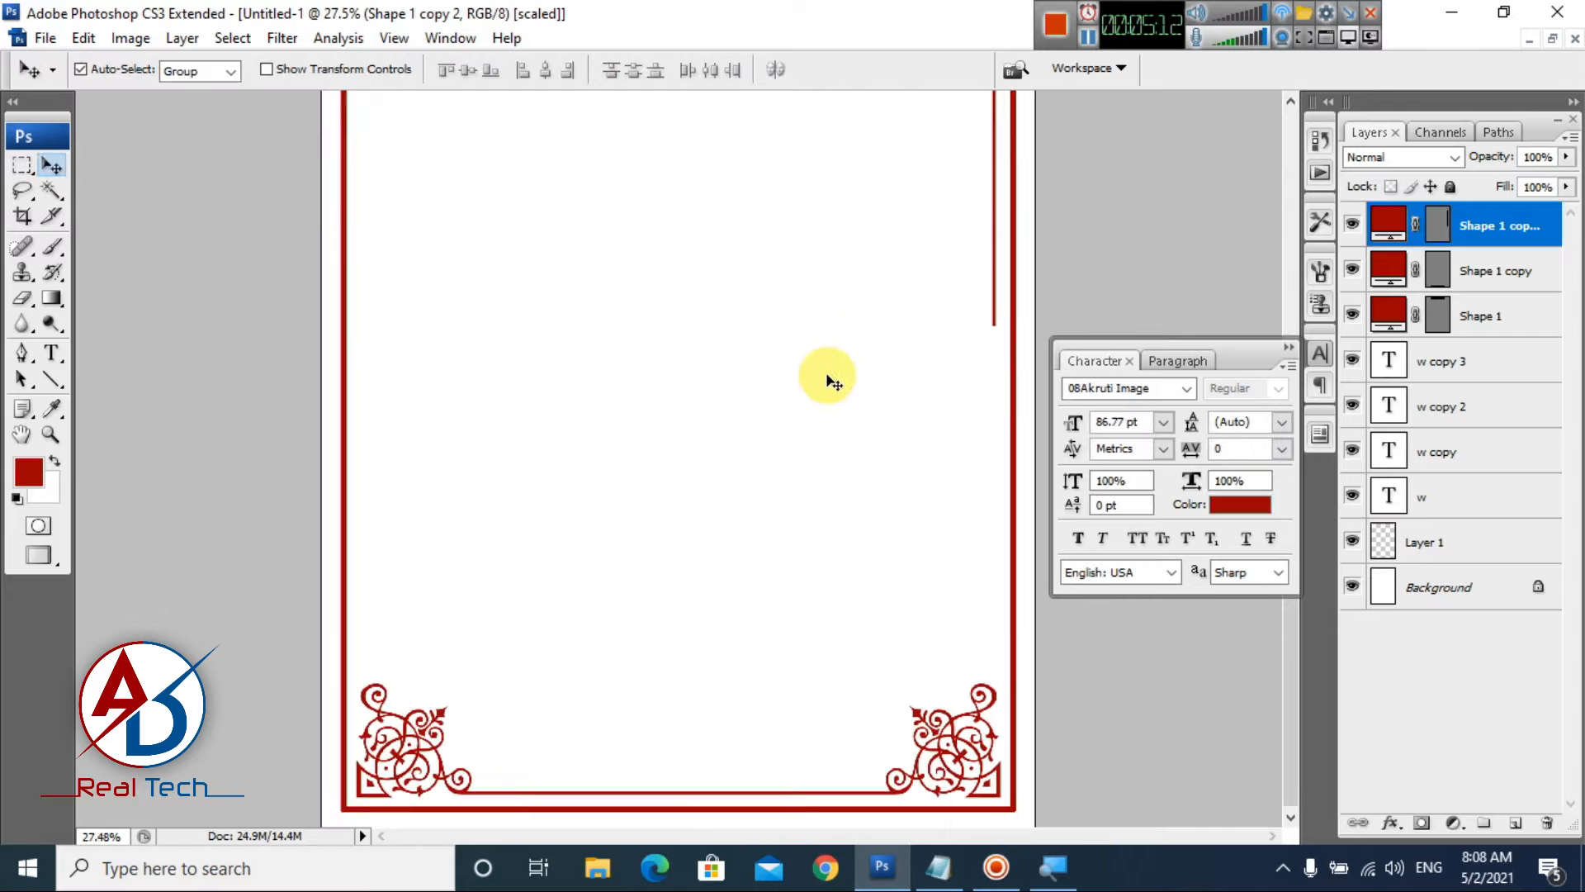
key(ctrl+t)
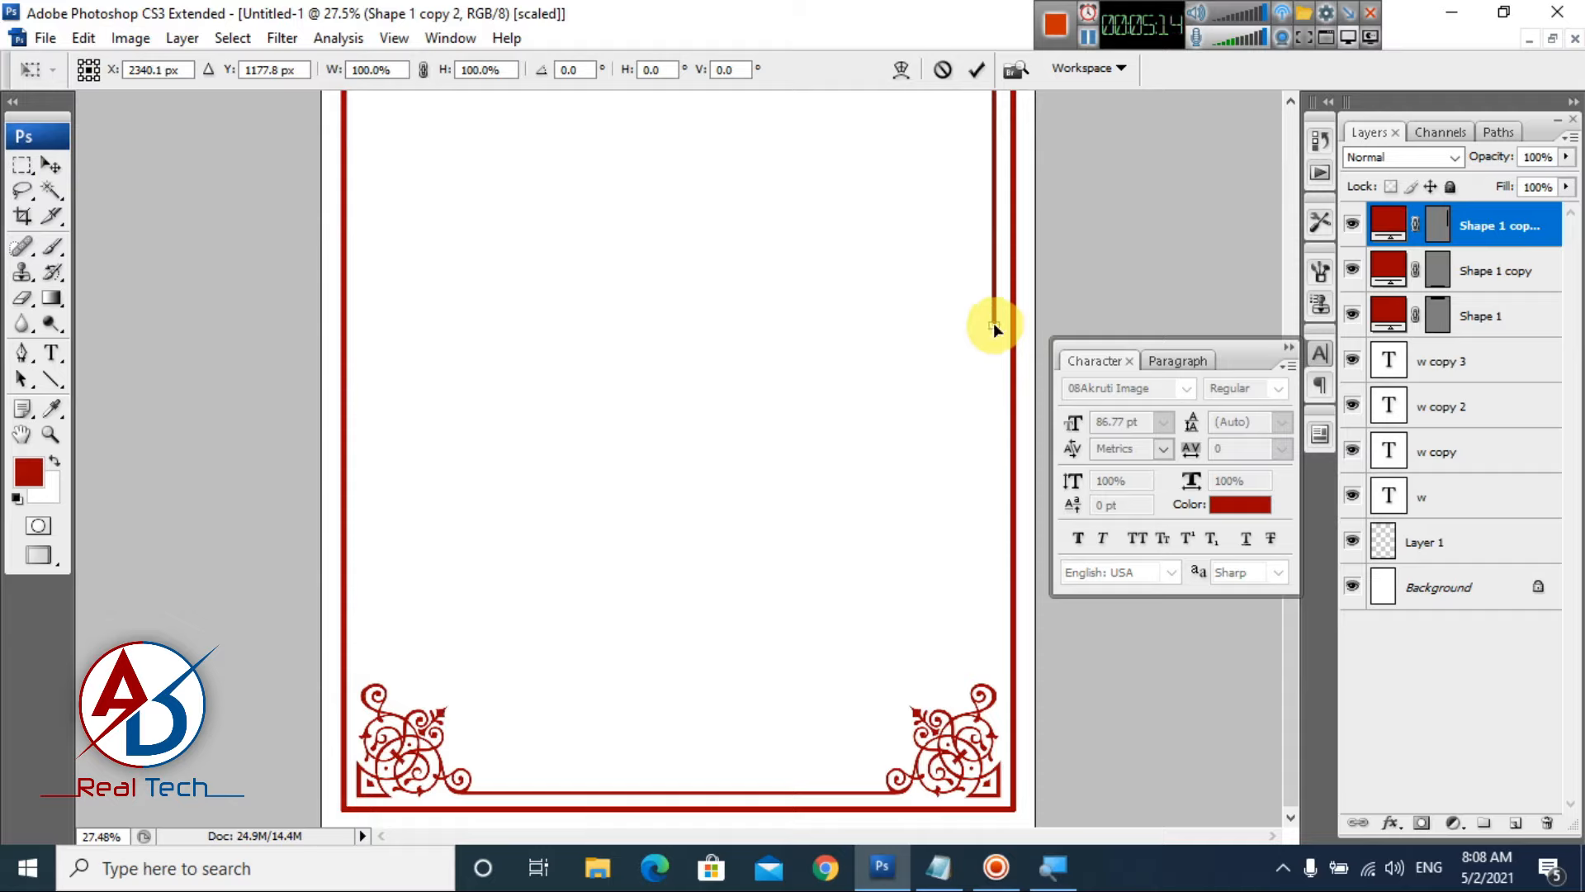
drag(994, 326, 1006, 661)
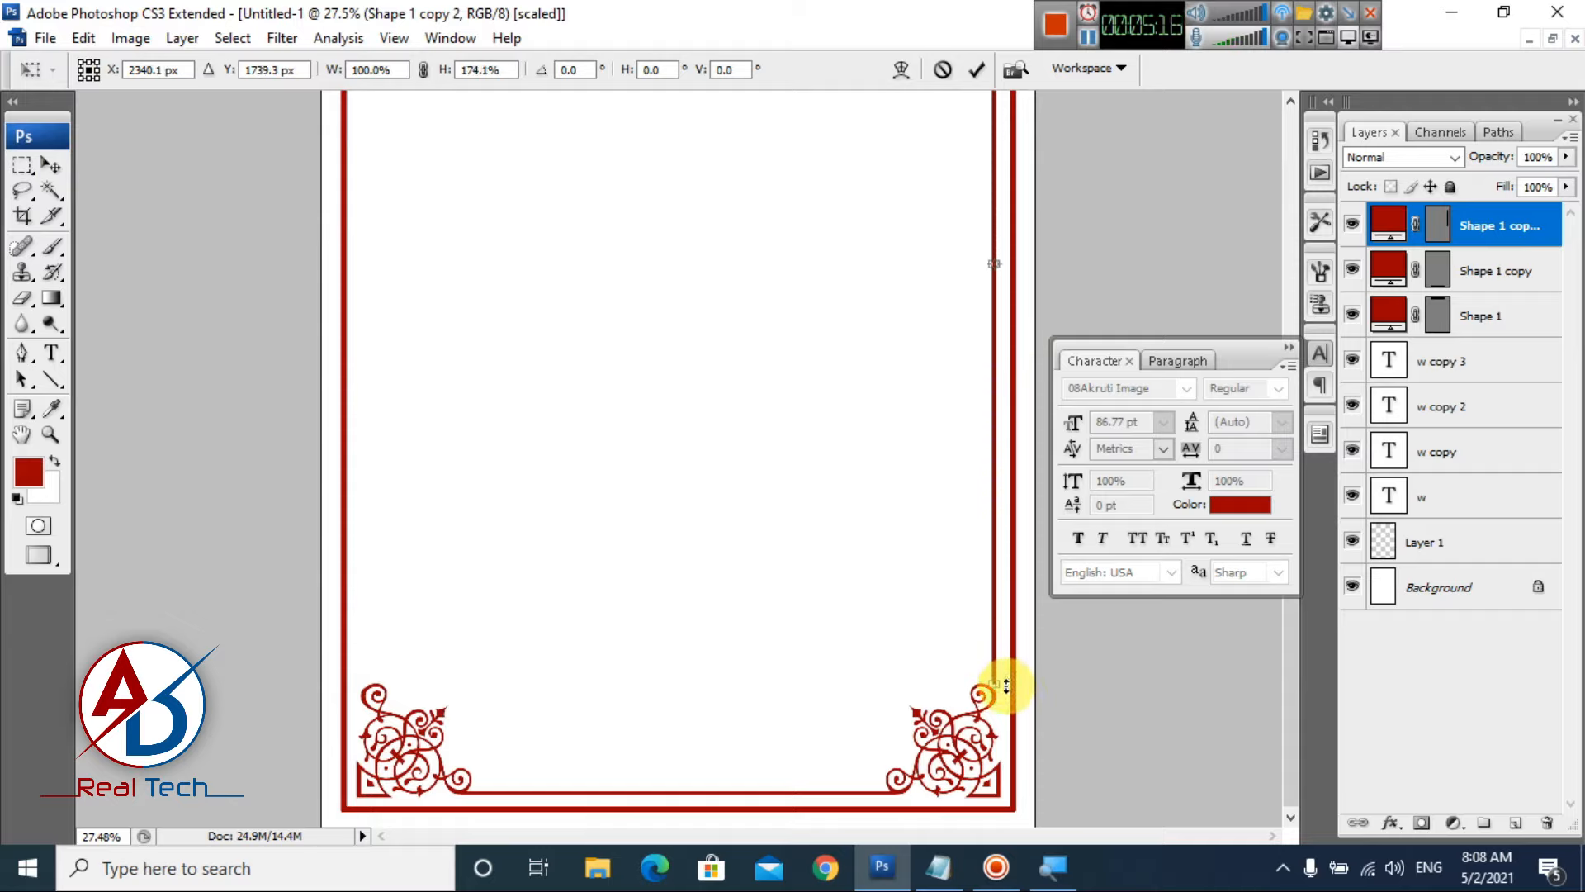
key(Return)
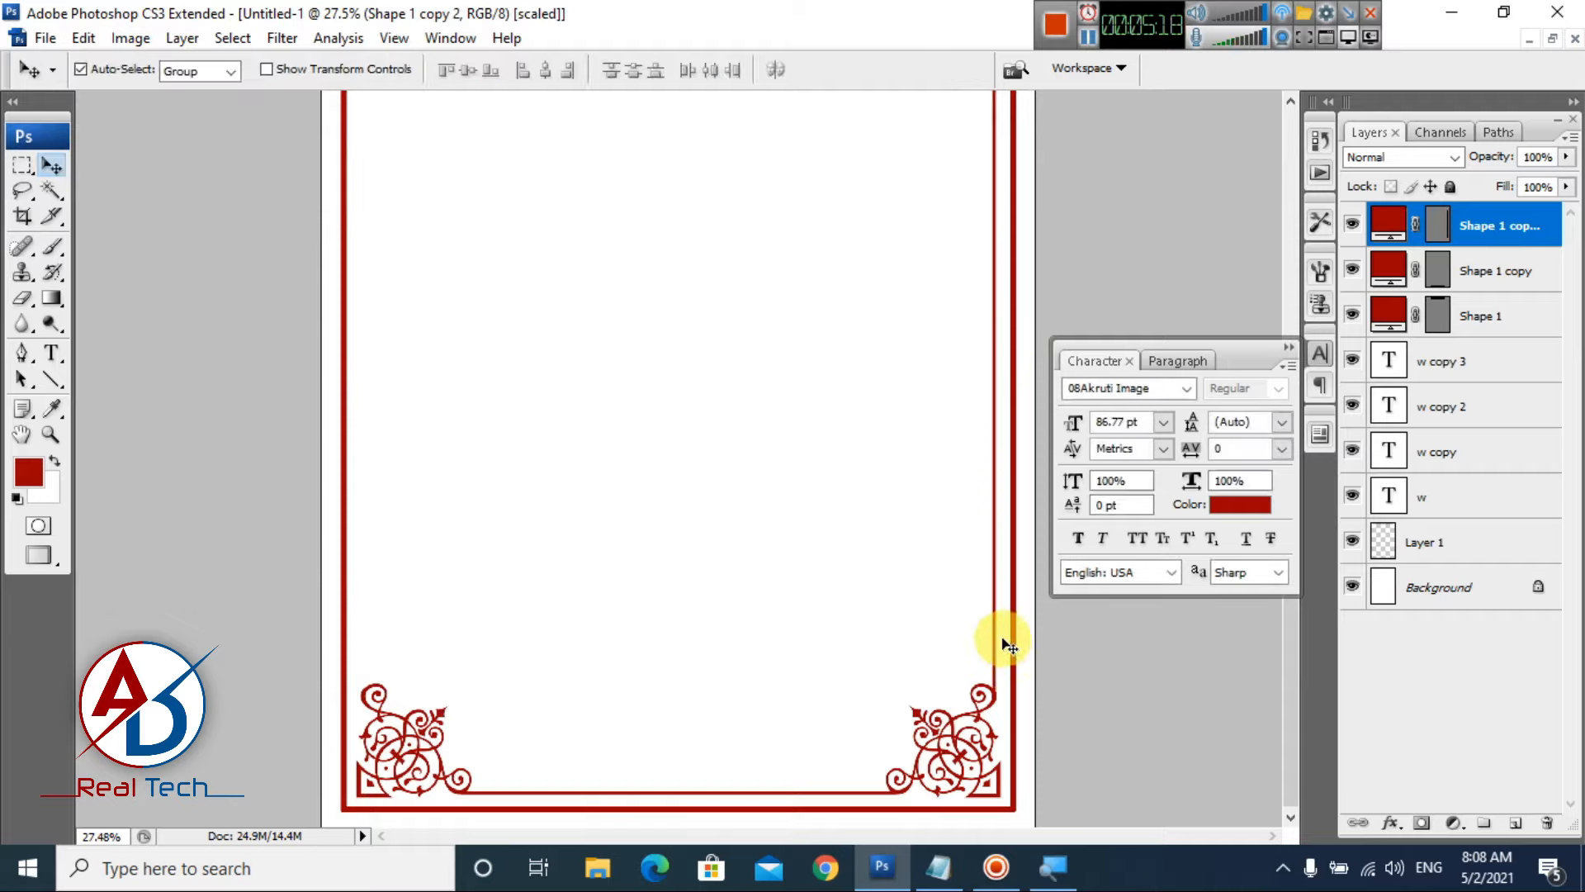
- Duplicate the right vertical line across to the frame's left side, joining the two left ornaments
drag(993, 630, 403, 666)
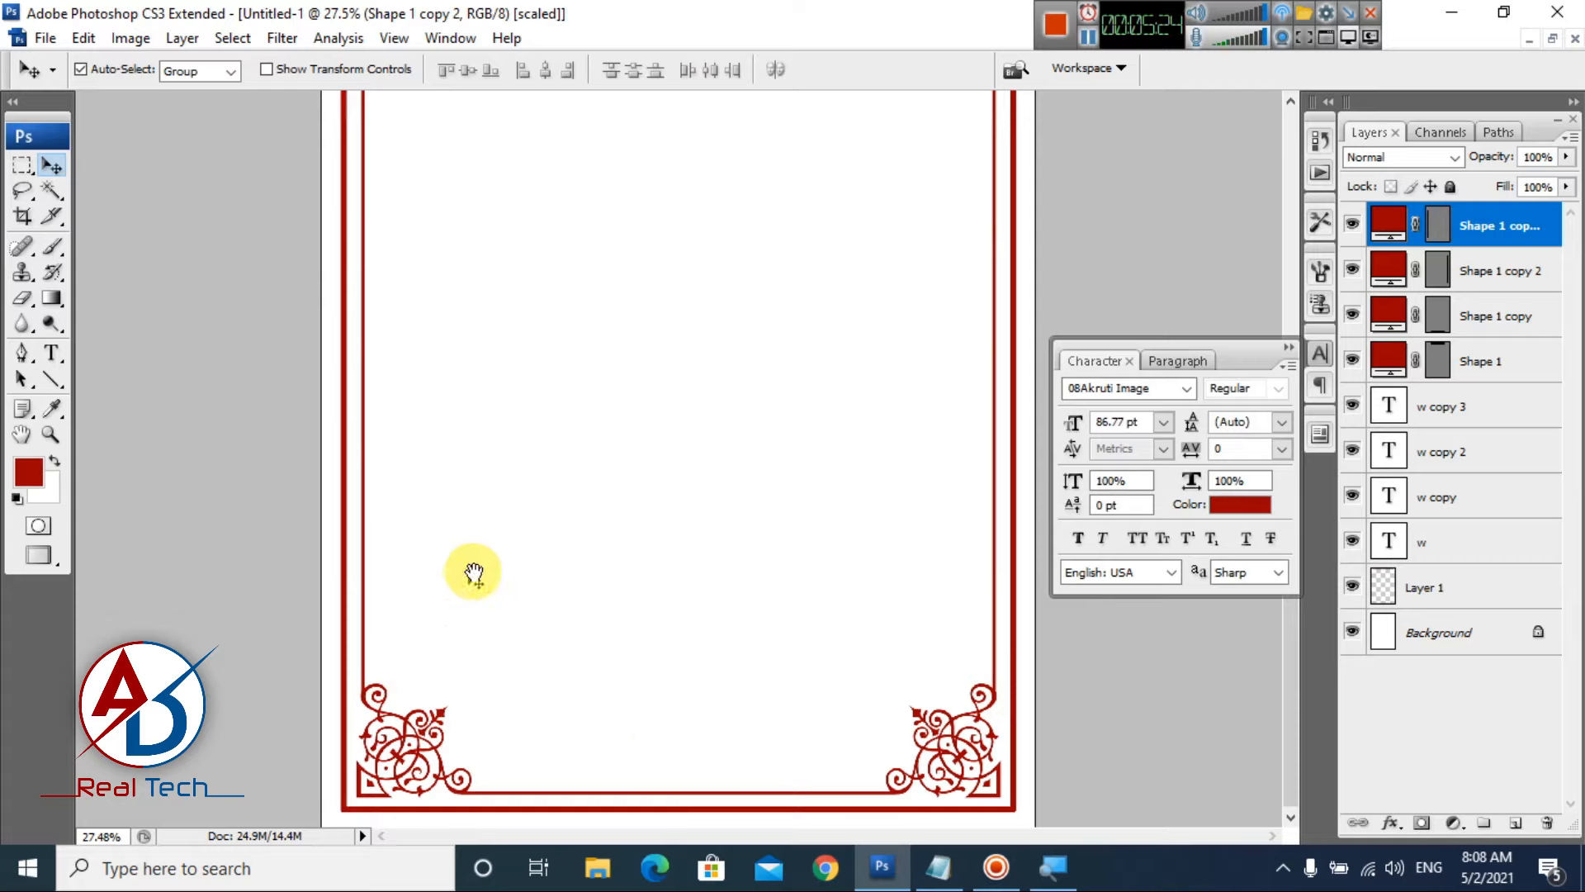
drag(474, 569, 663, 747)
scroll(662, 562, down, 6)
scroll(672, 560, down, 1)
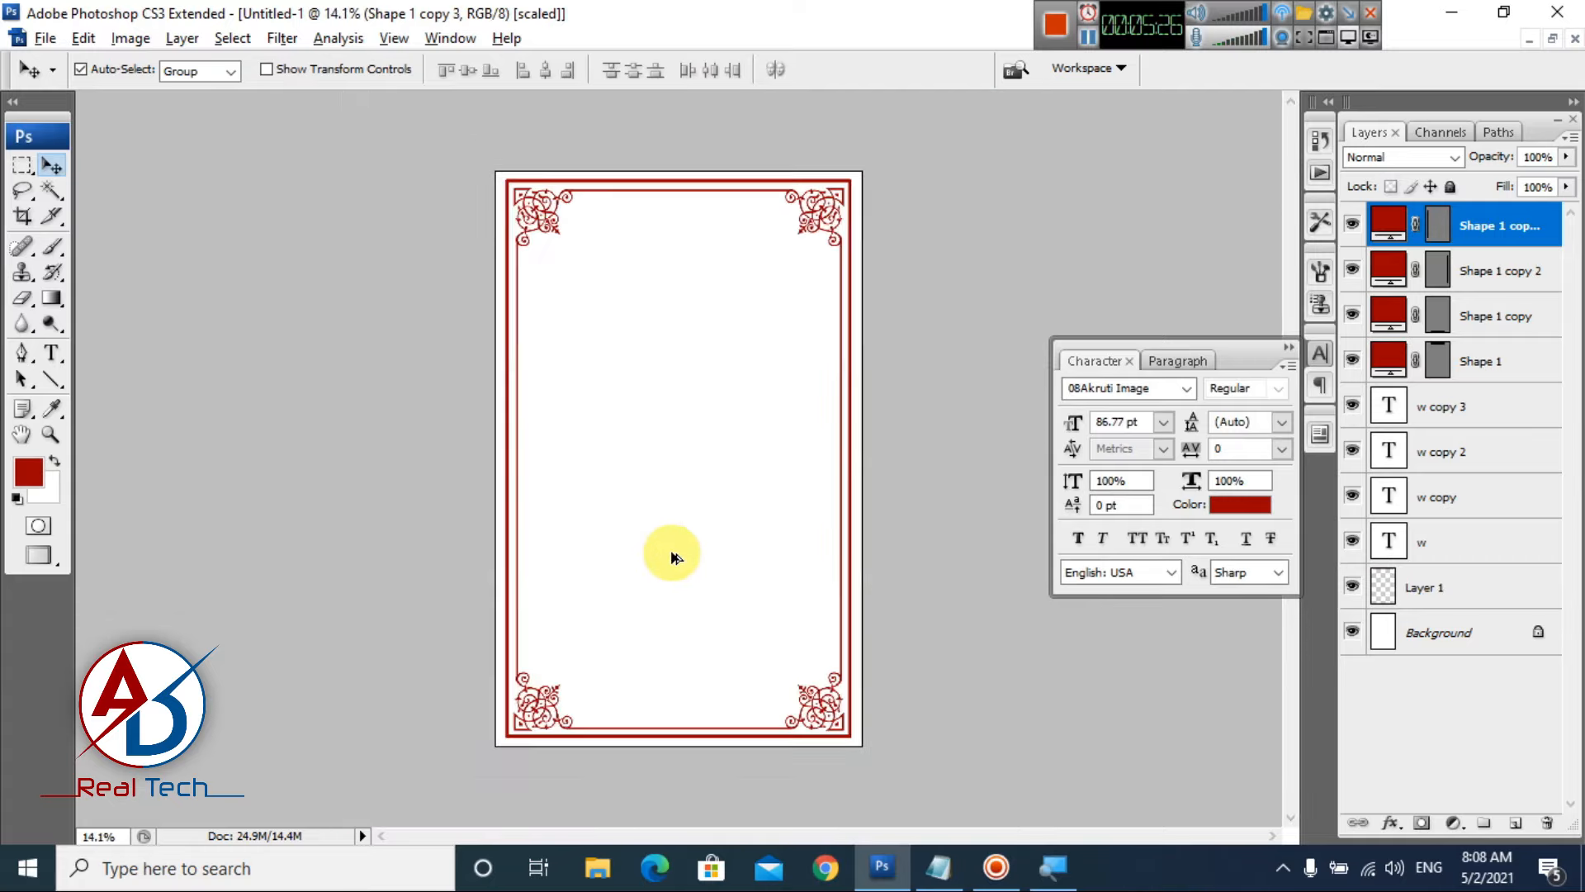